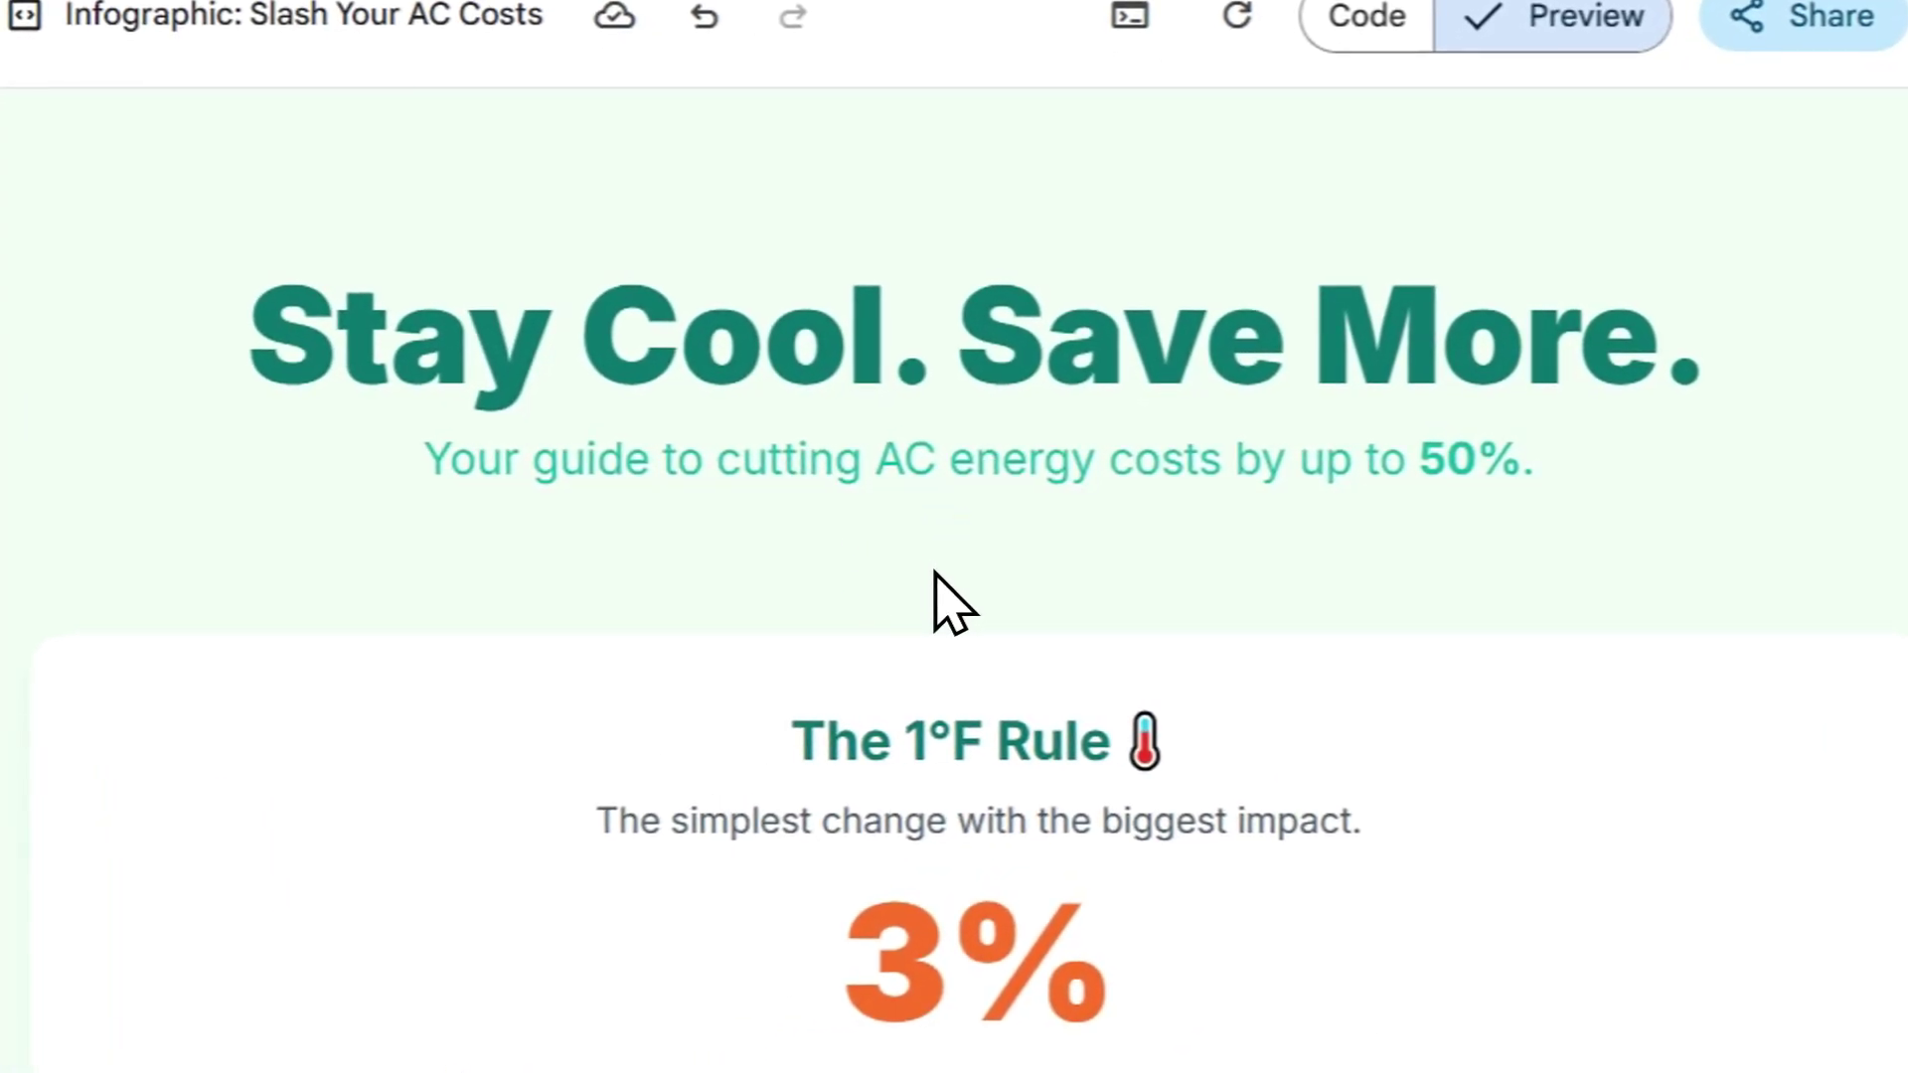
Scroll through the AC-costs infographic canvas and briefly view its HTML code before returning to the preview
scroll(1250, 554, down, 3)
scroll(1079, 582, down, 8)
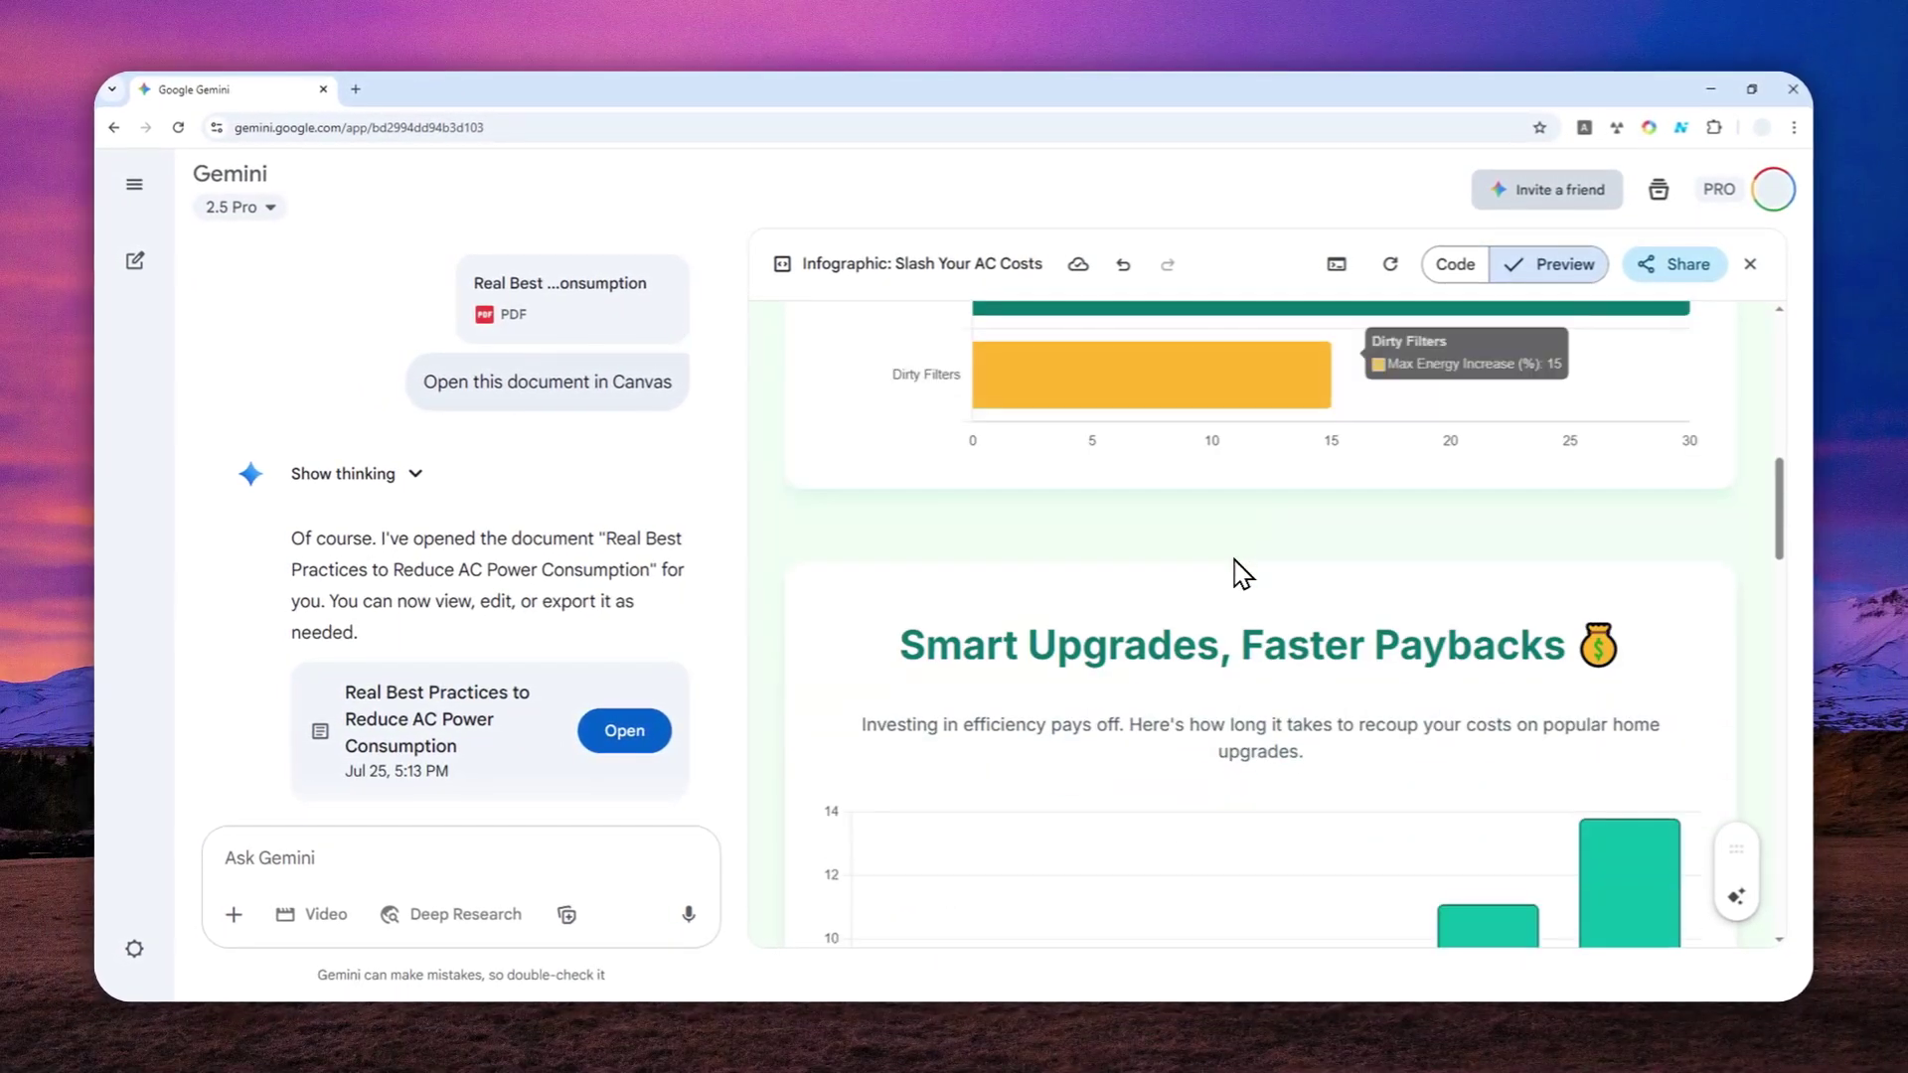
scroll(1233, 574, down, 5)
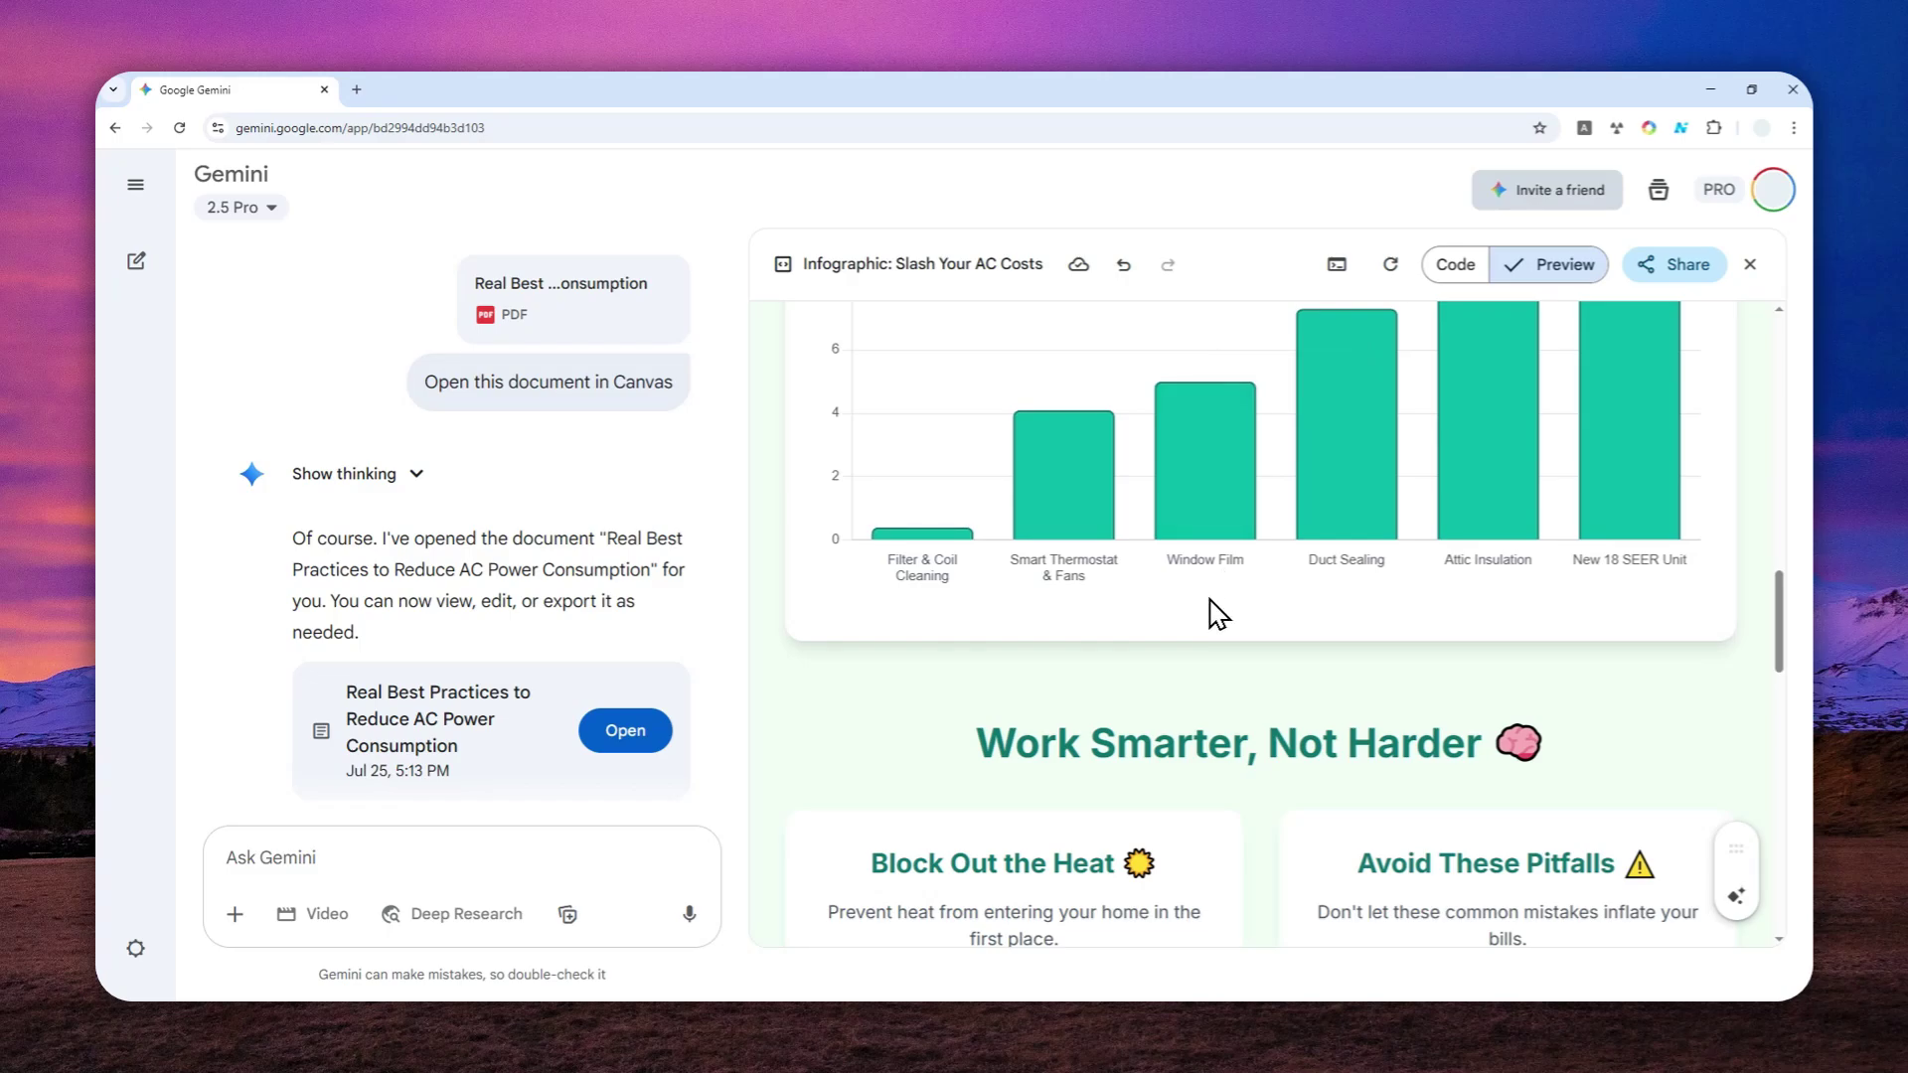
scroll(1218, 613, down, 4)
scroll(1253, 574, down, 3)
scroll(1258, 580, down, 6)
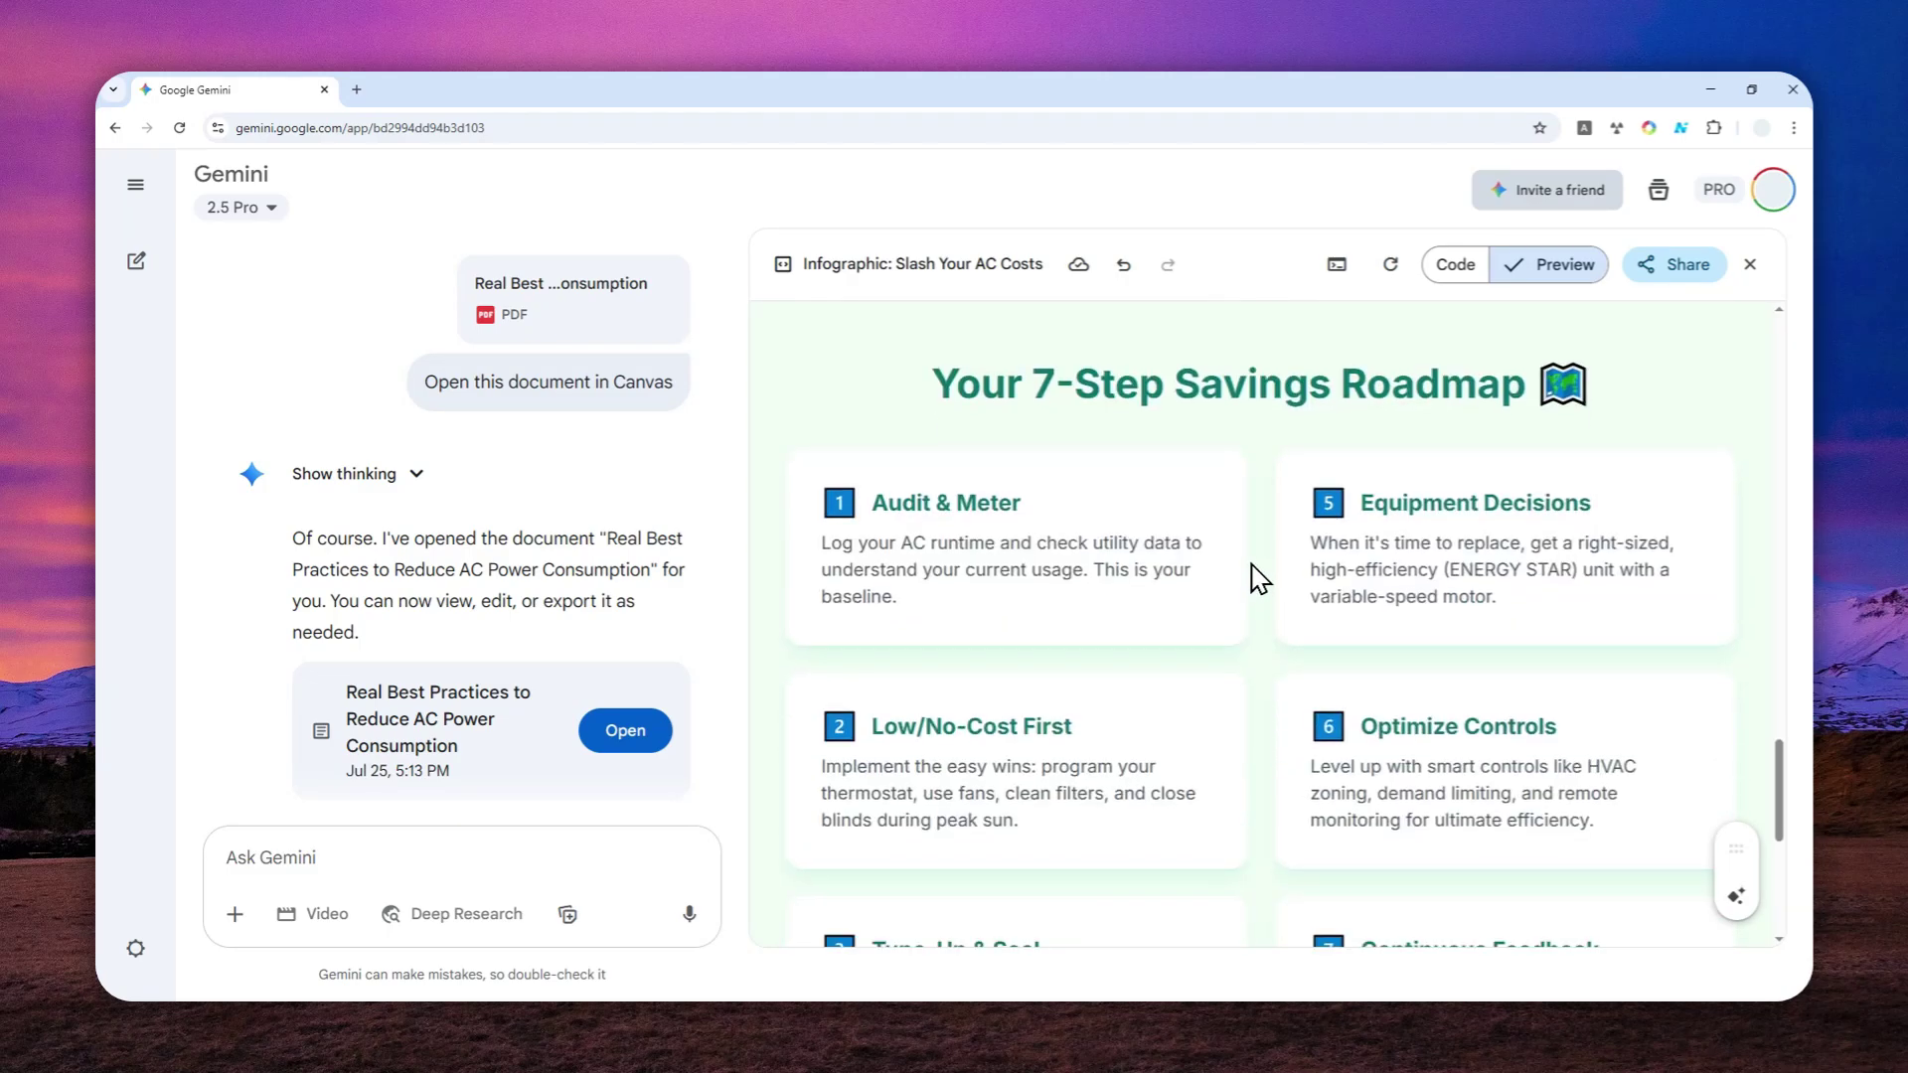
scroll(1258, 539, down, 3)
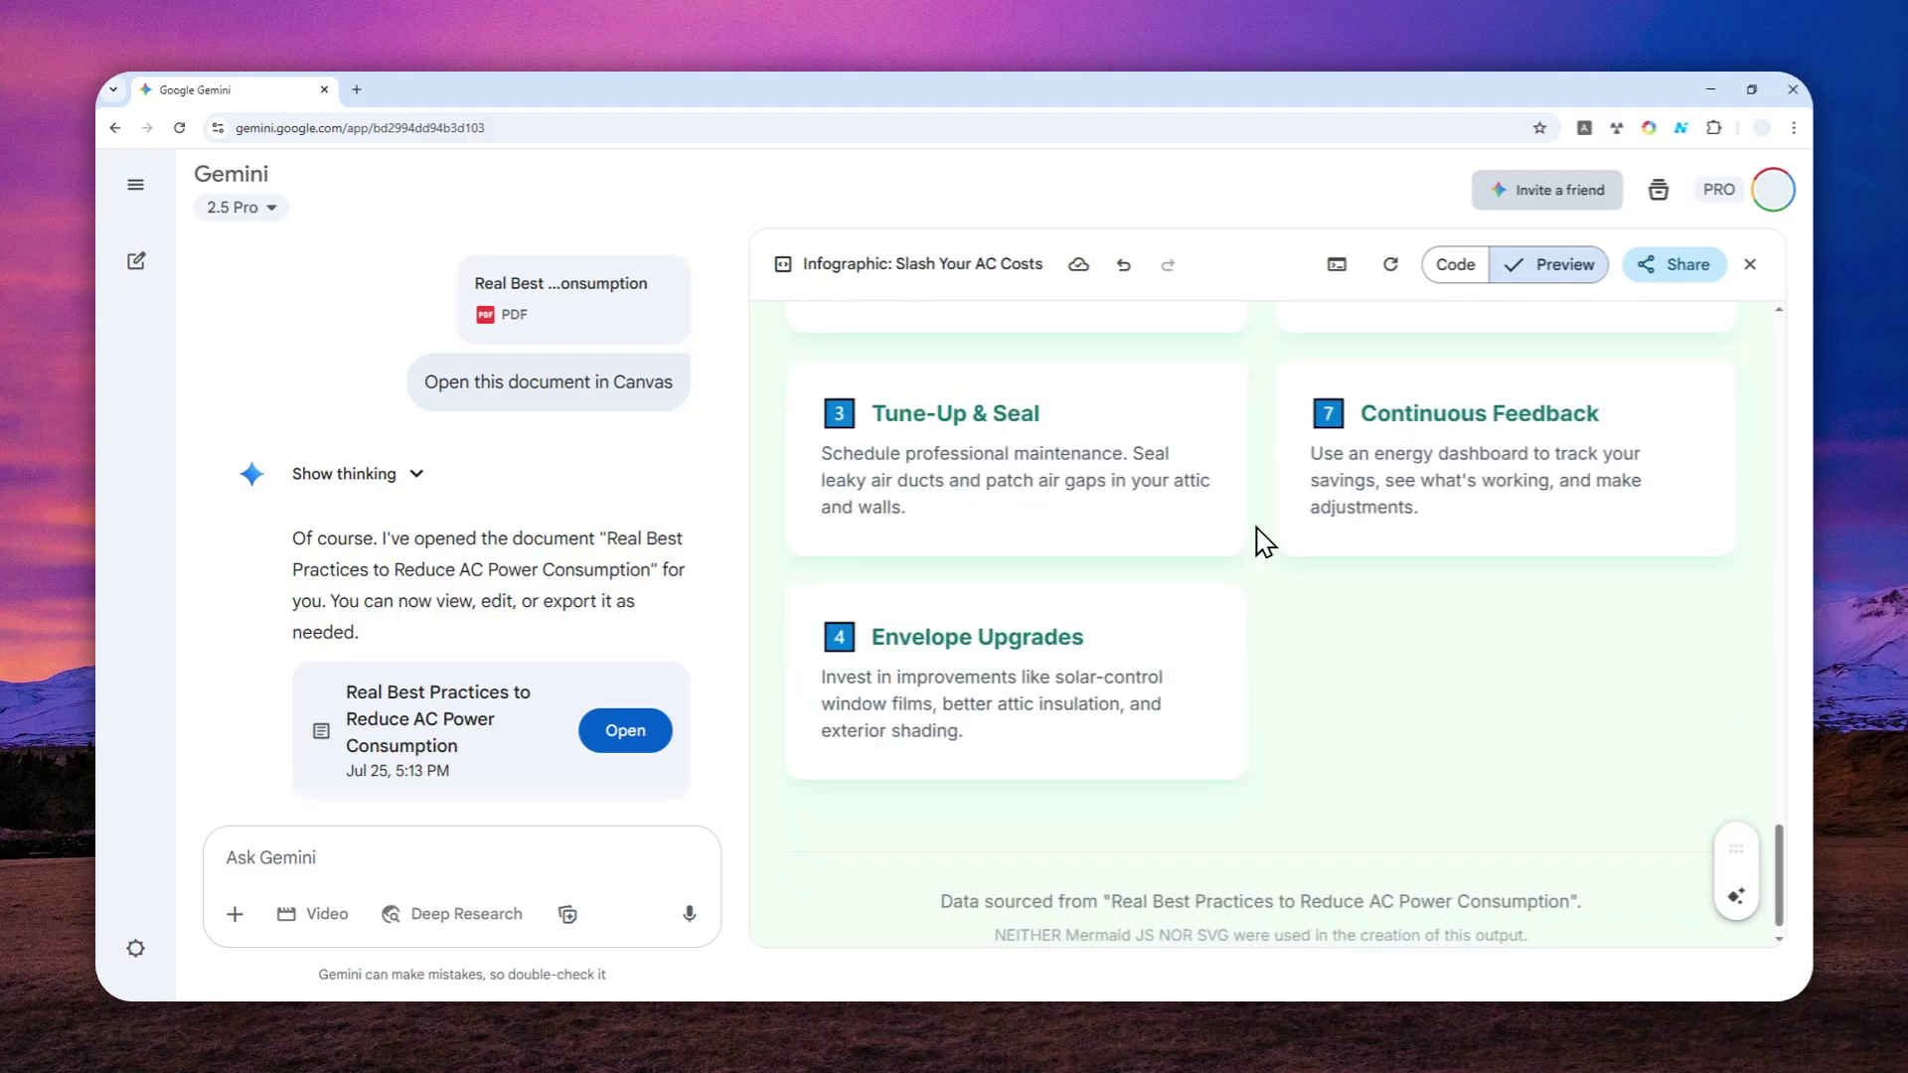
scroll(1272, 579, up, 15)
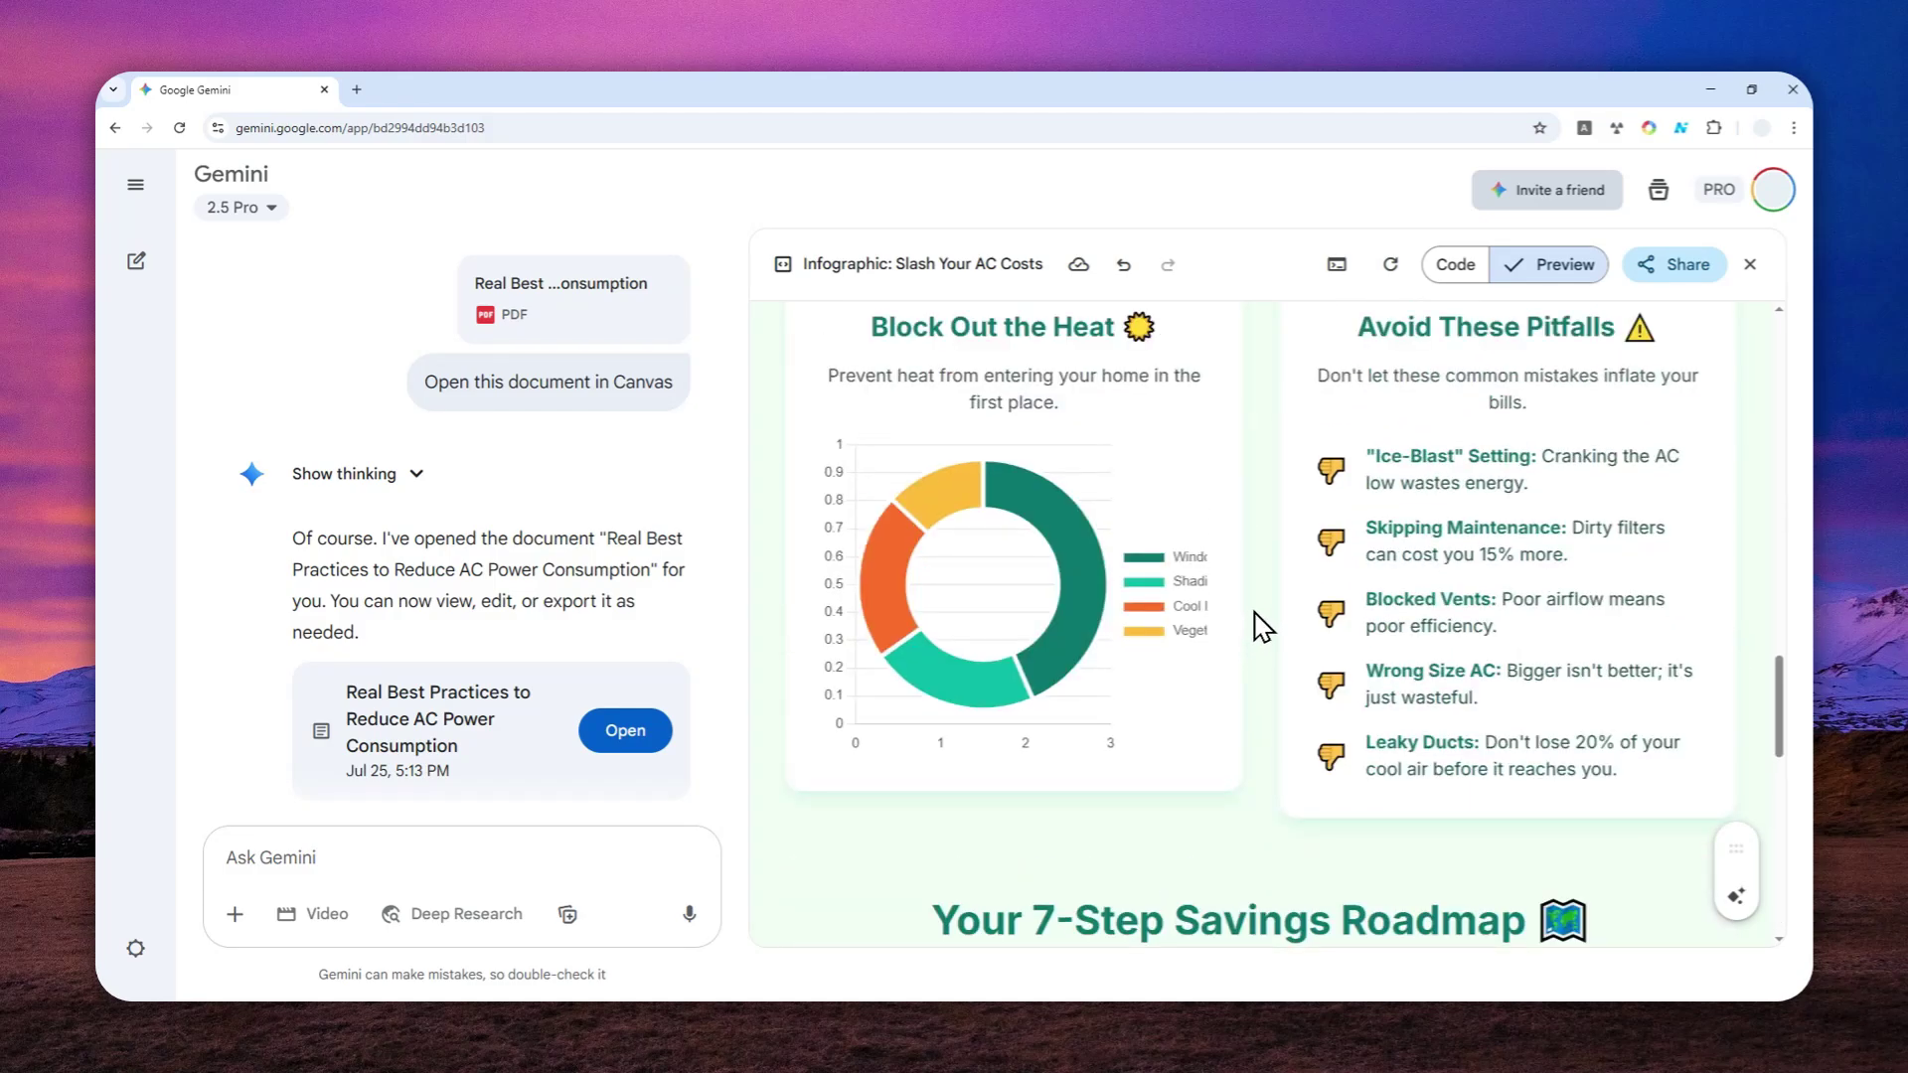
scroll(1258, 611, up, 10)
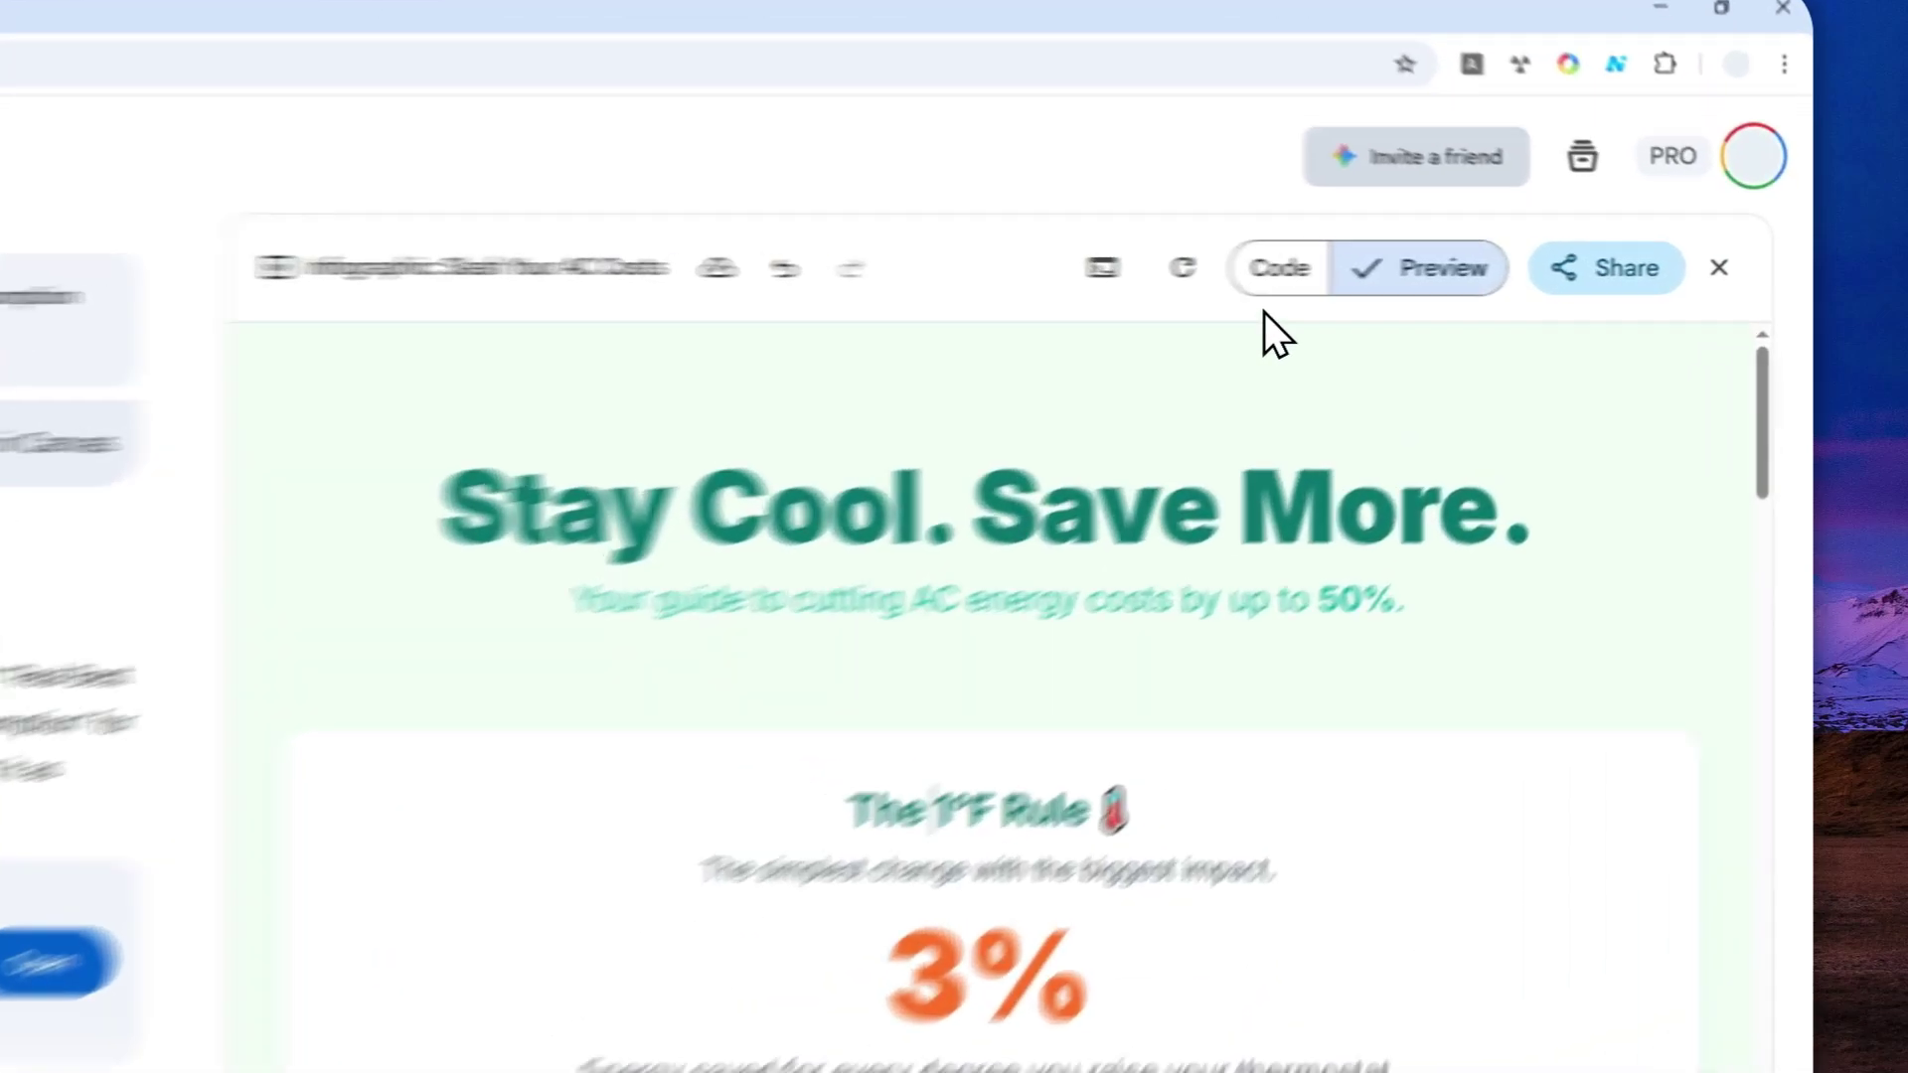
click(1455, 264)
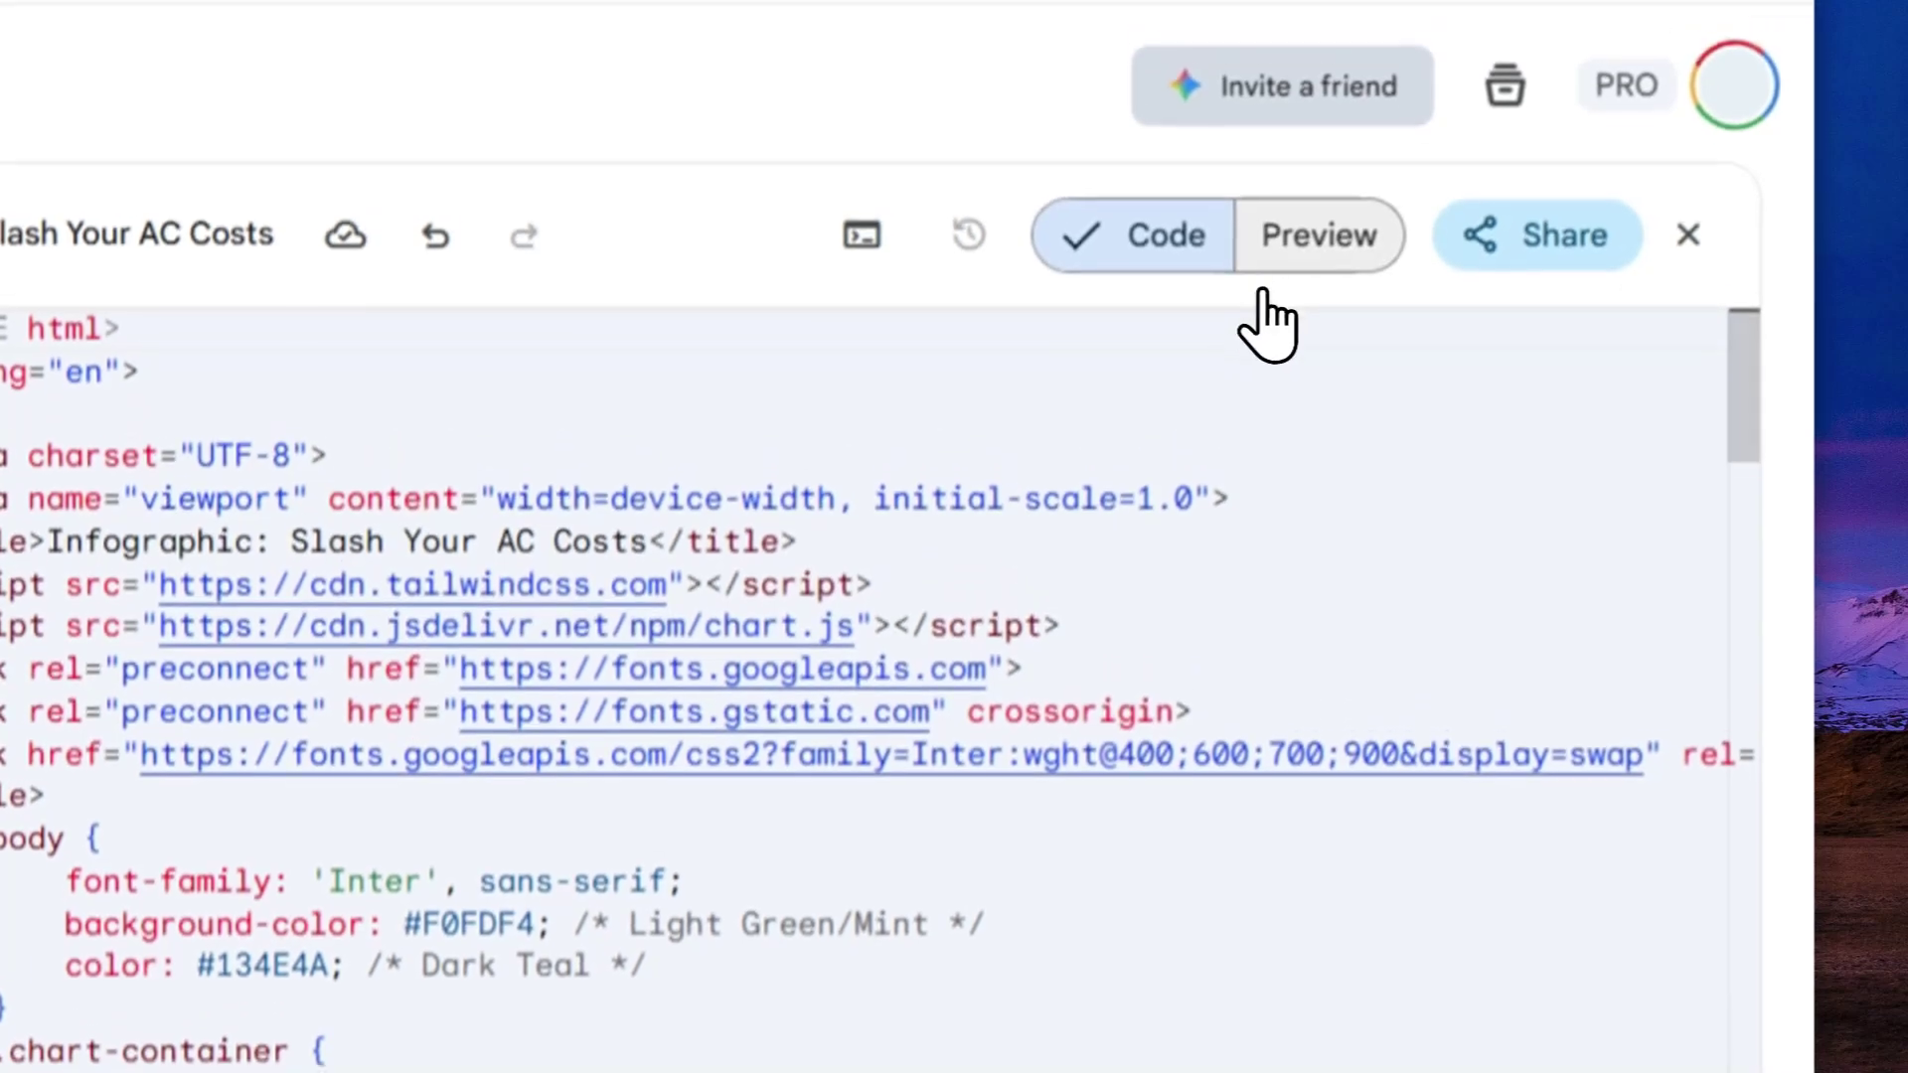
click(1286, 80)
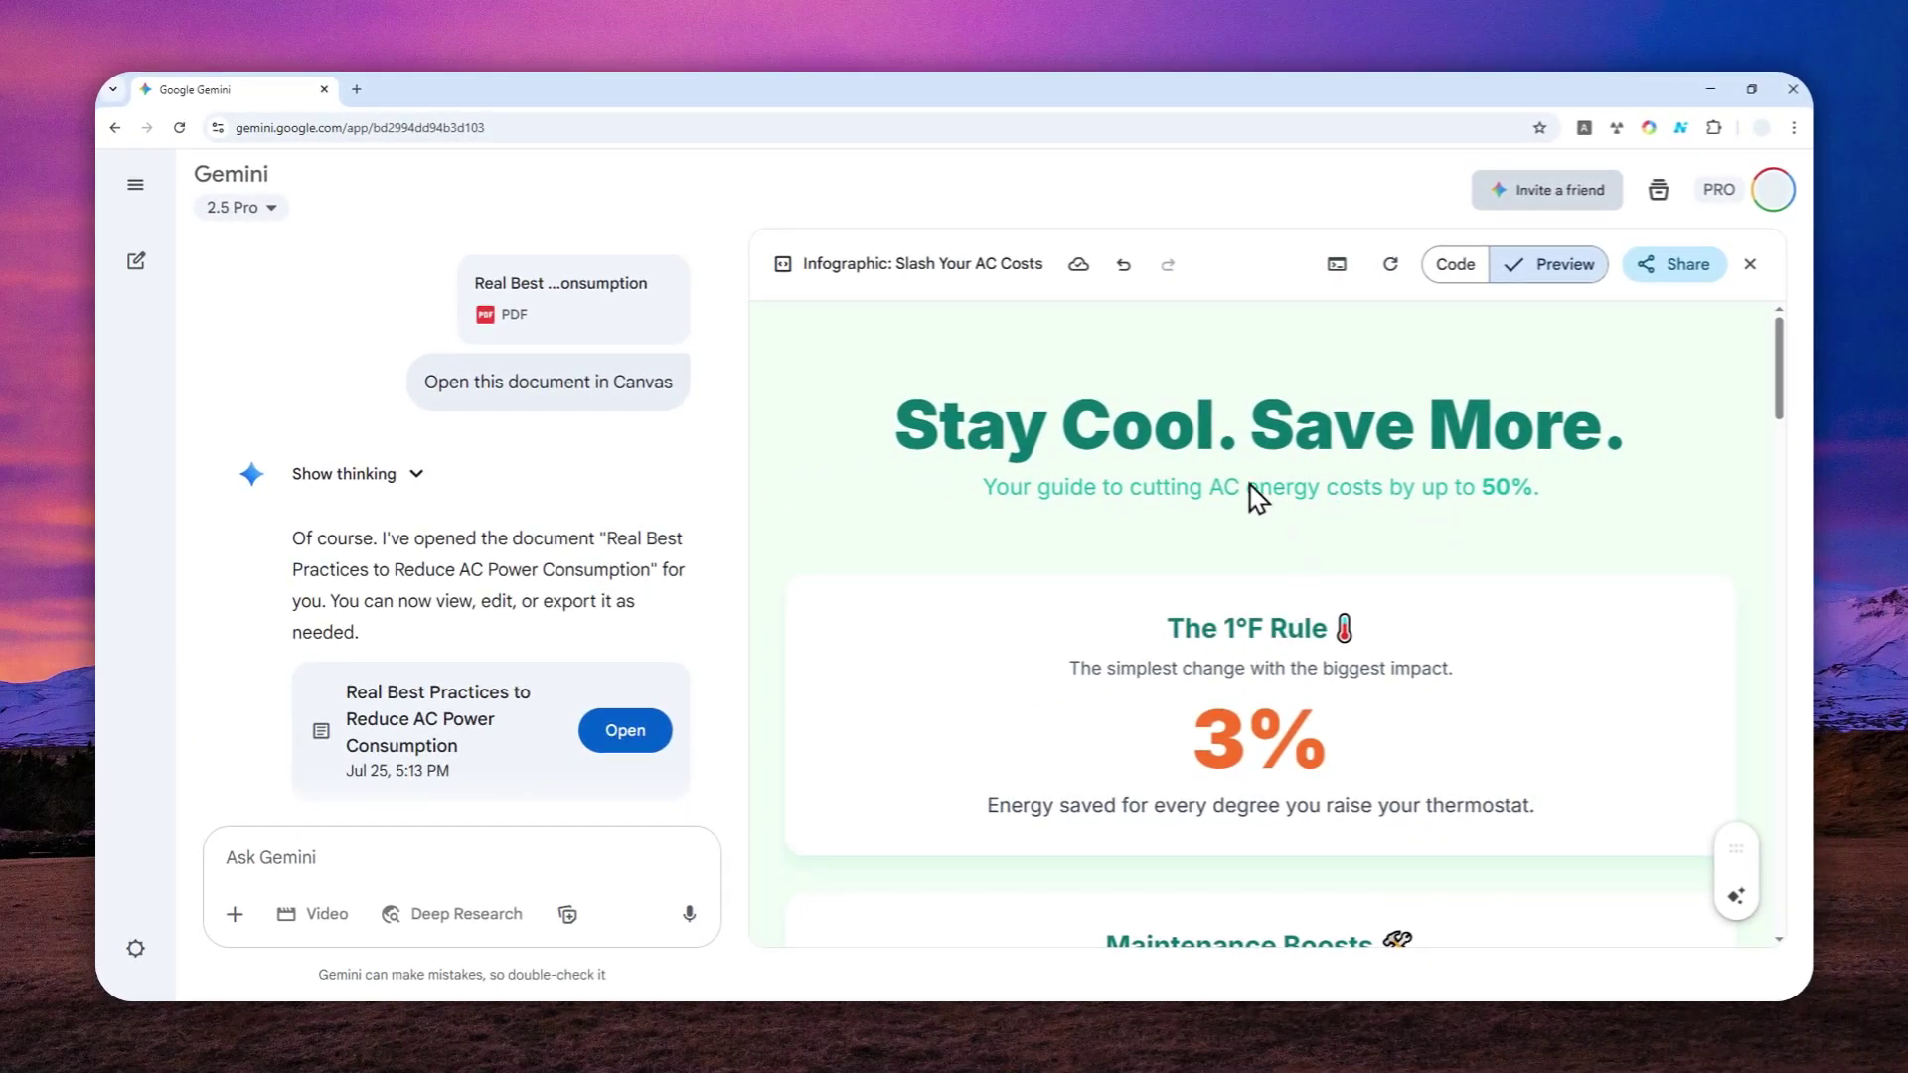
scroll(1257, 497, down, 4)
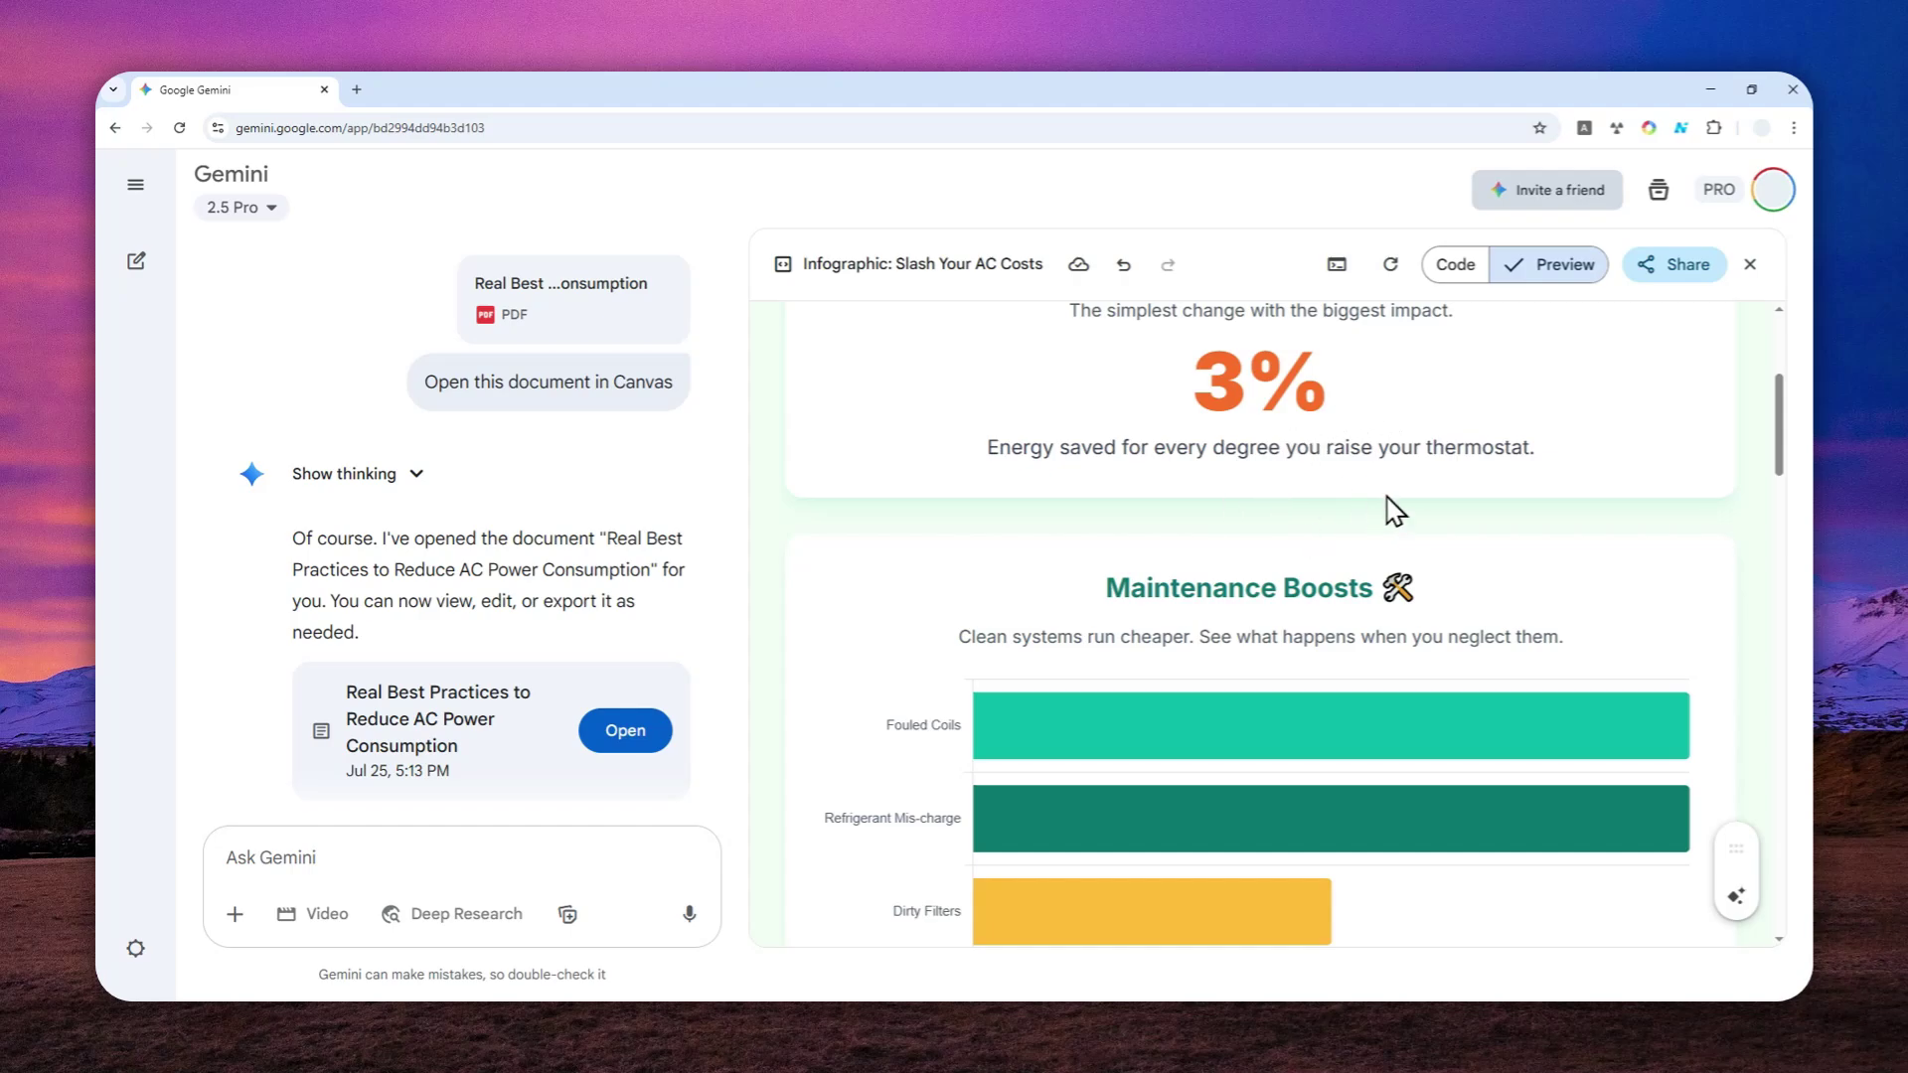
Create a public share link for the canvas and copy it
click(1674, 264)
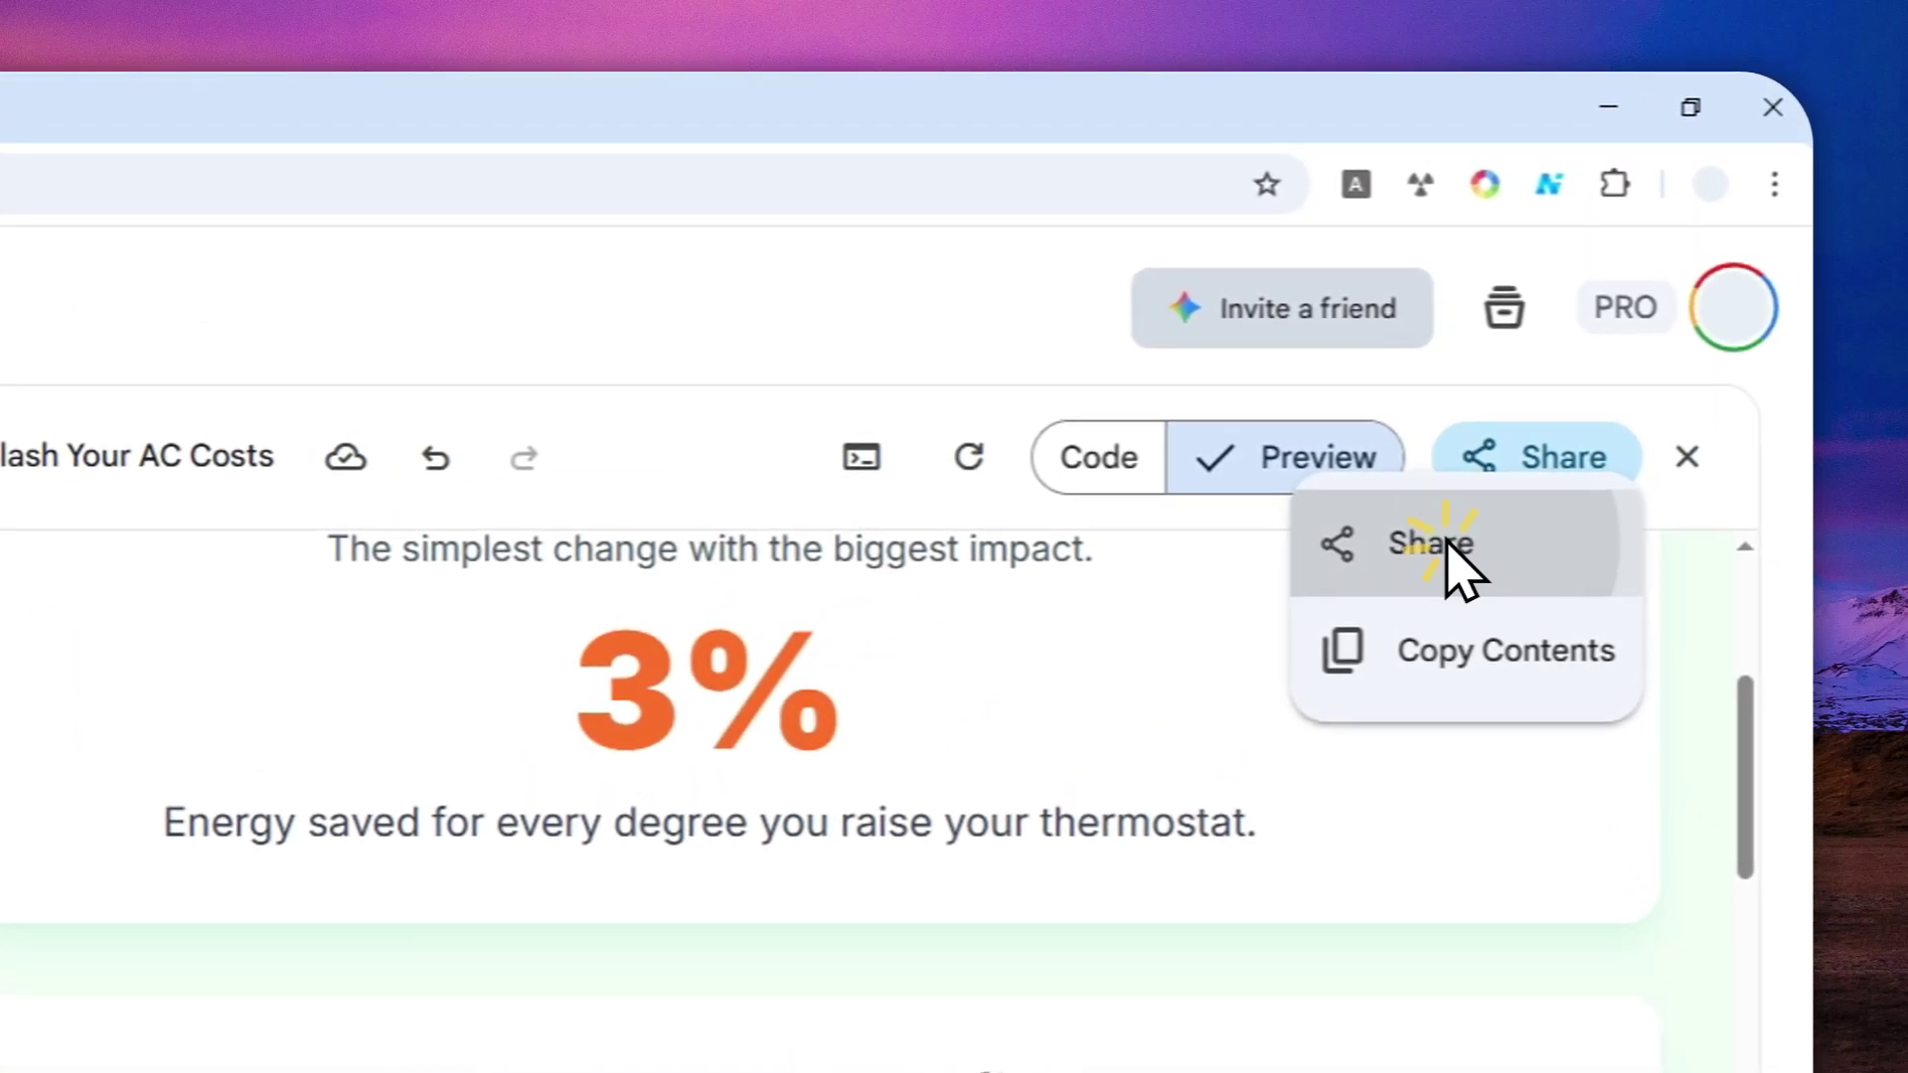
click(1630, 312)
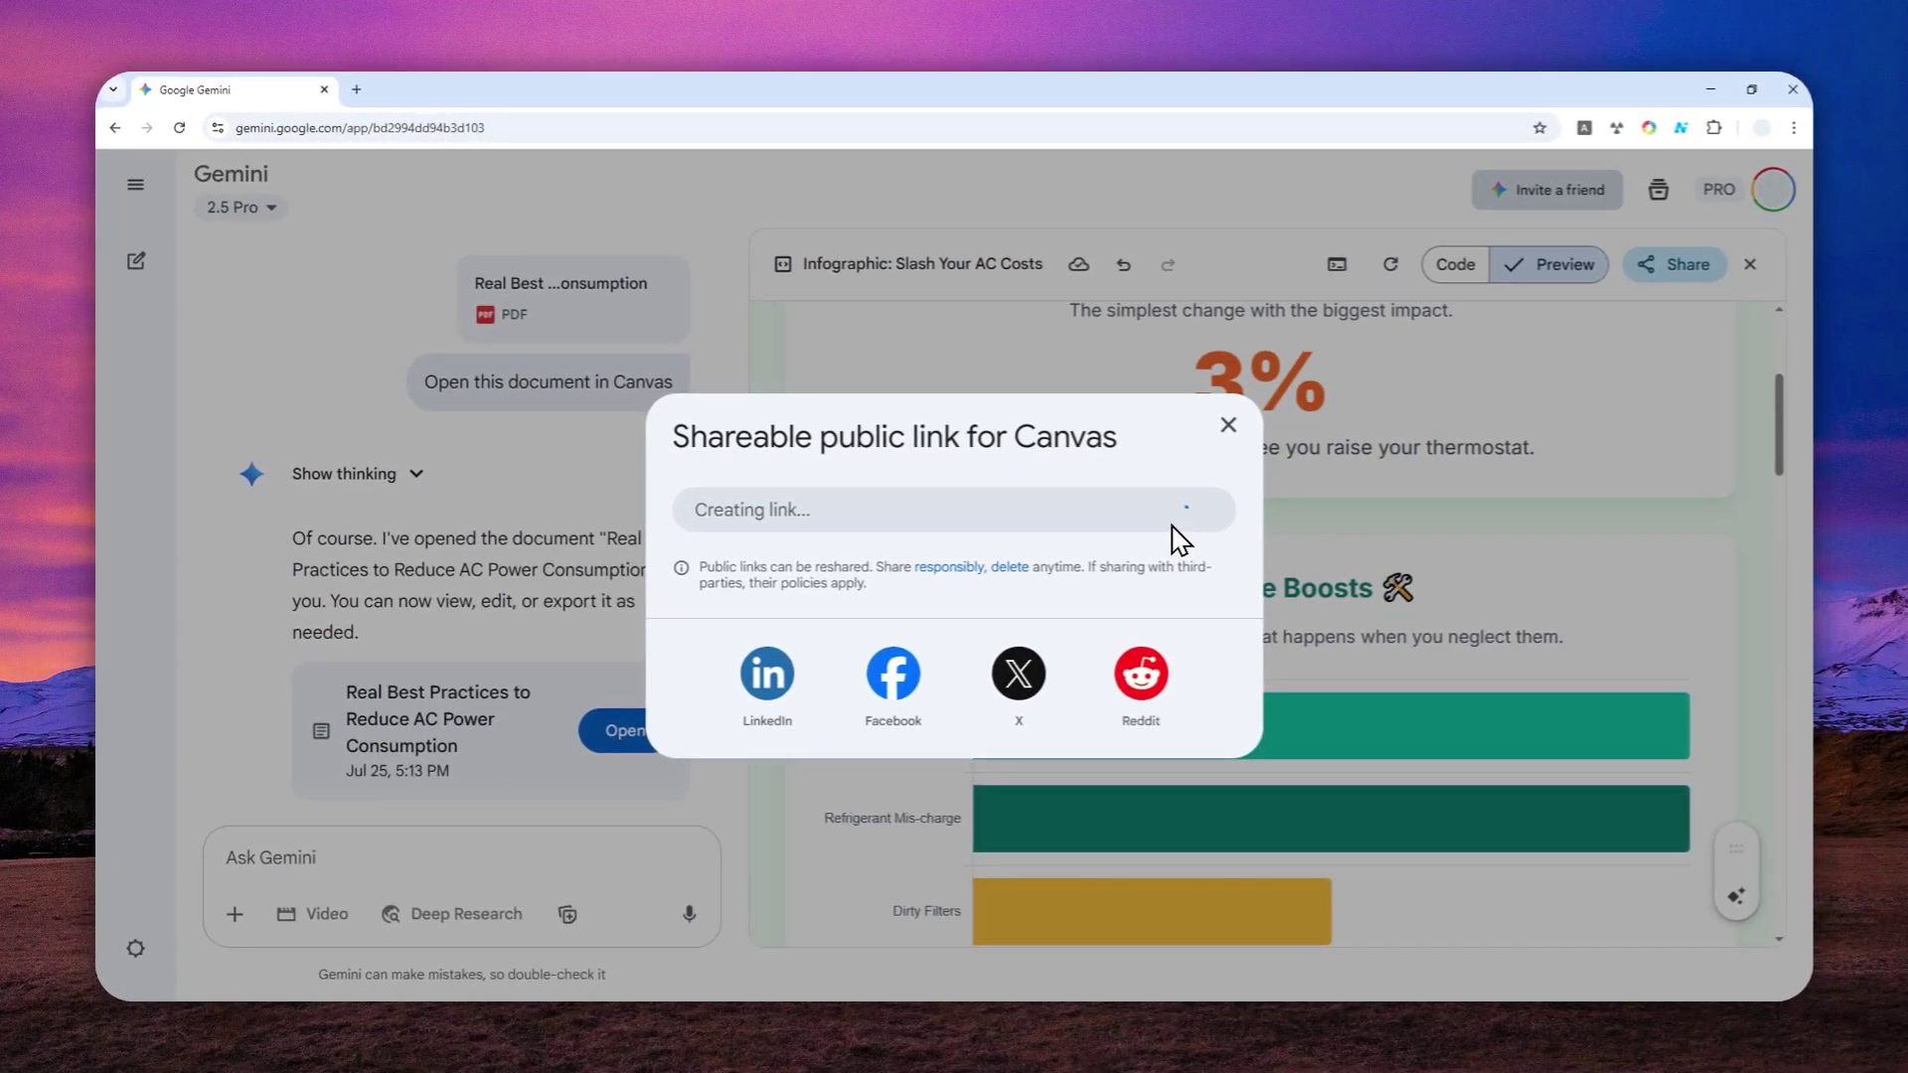
click(1175, 527)
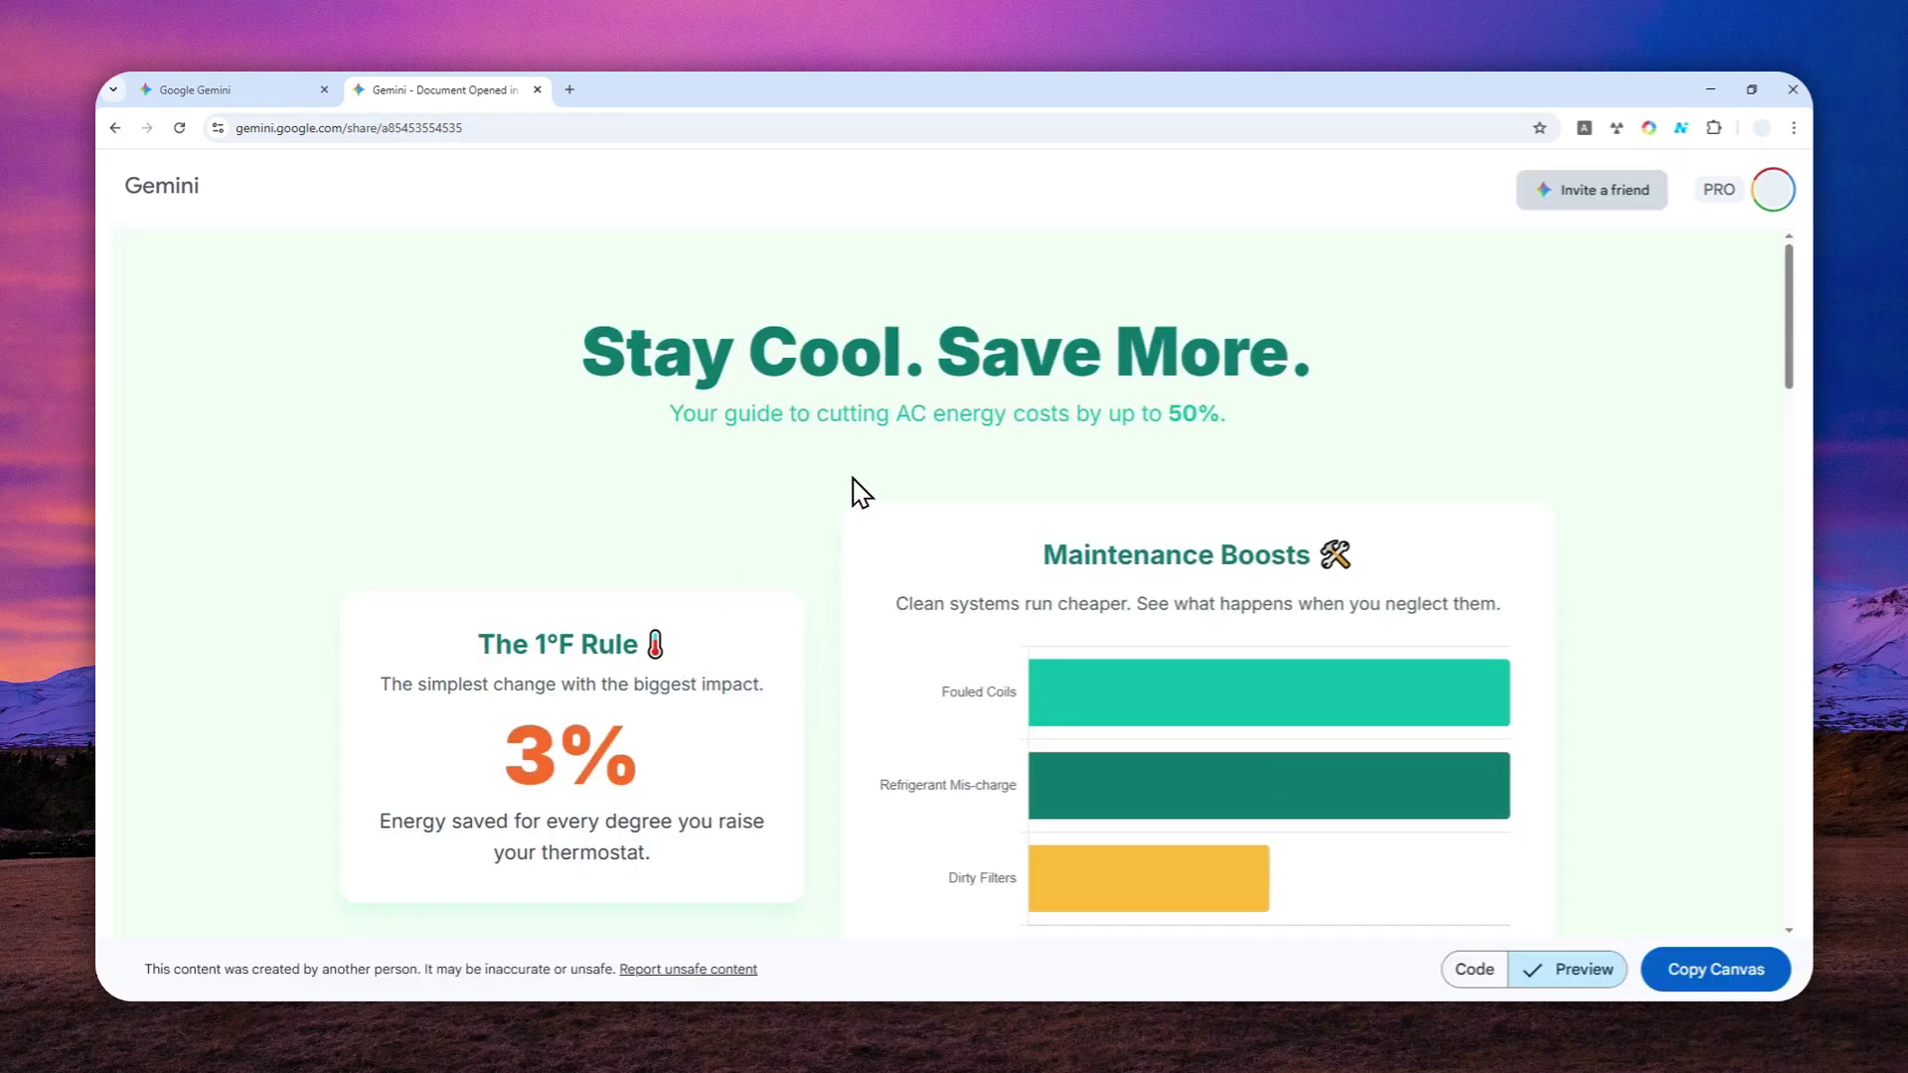
scroll(864, 494, down, 1)
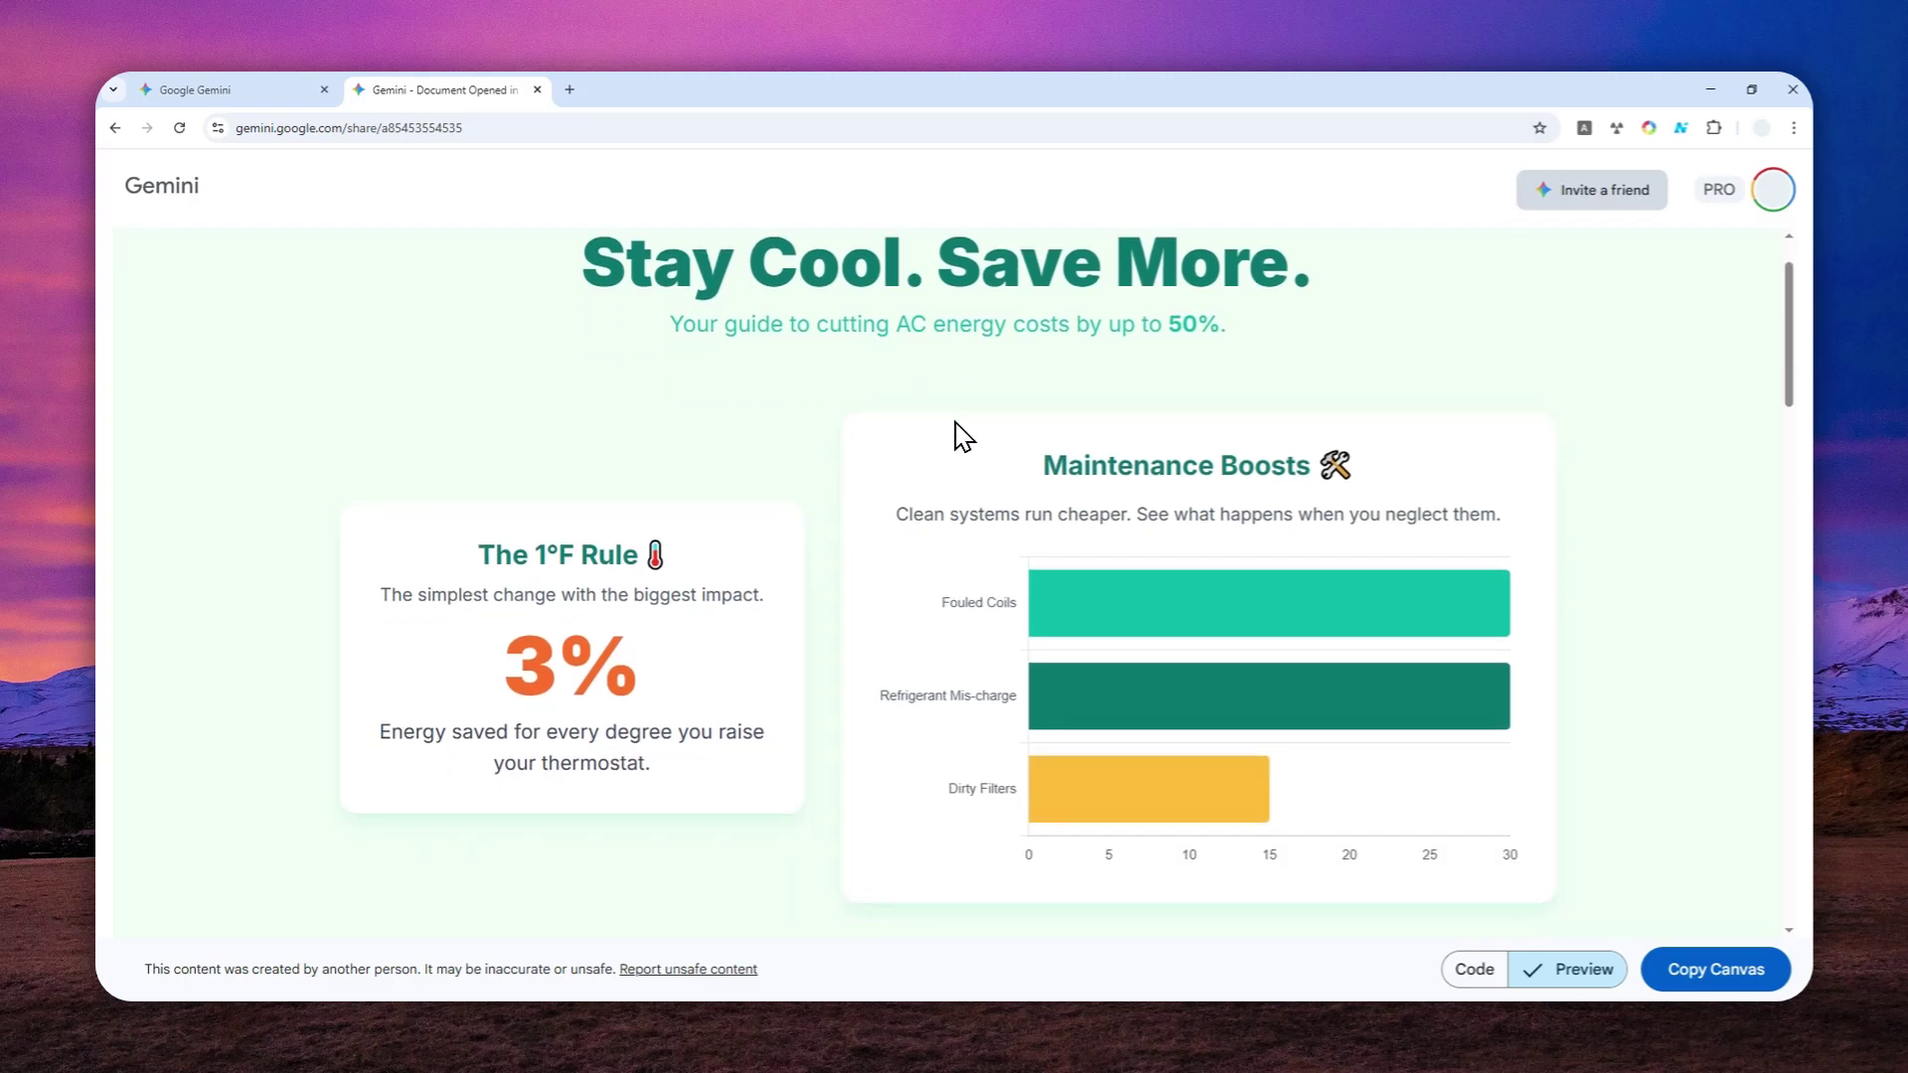
scroll(971, 467, down, 3)
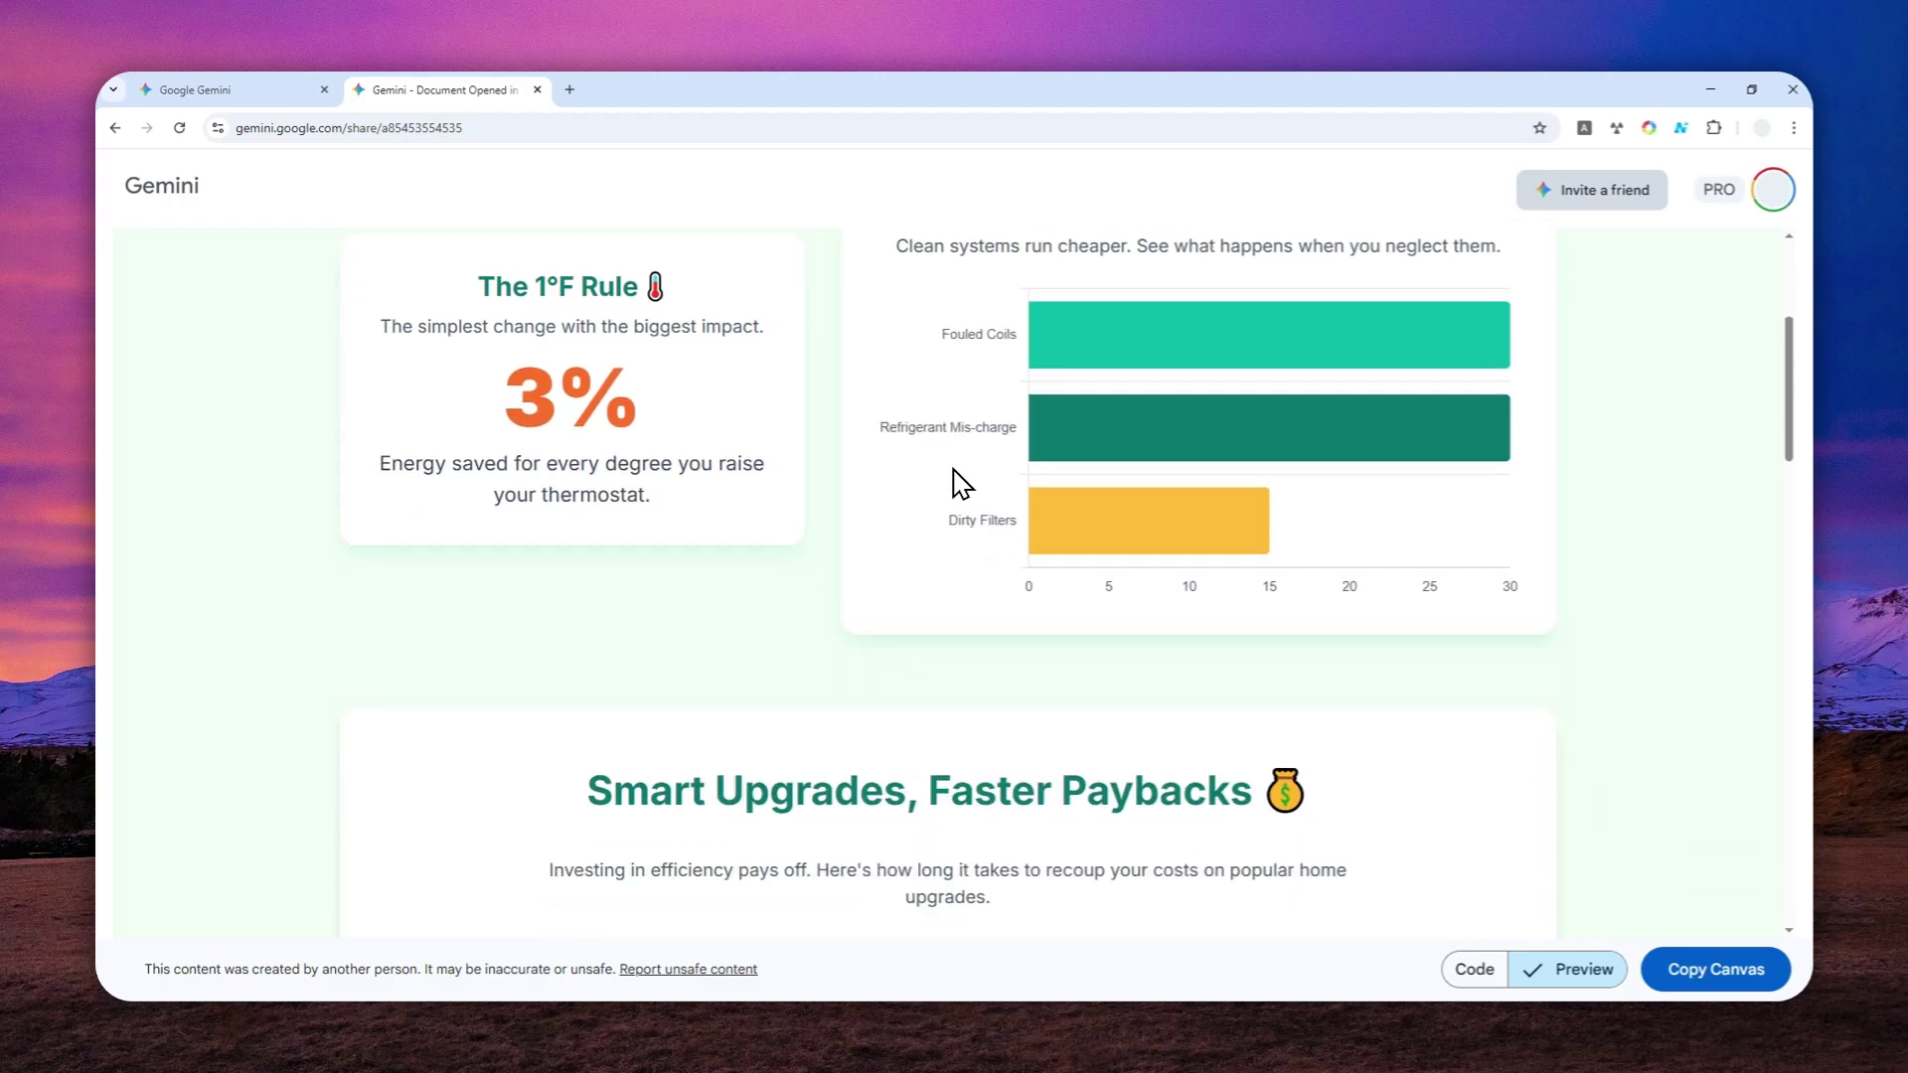
scroll(962, 484, down, 4)
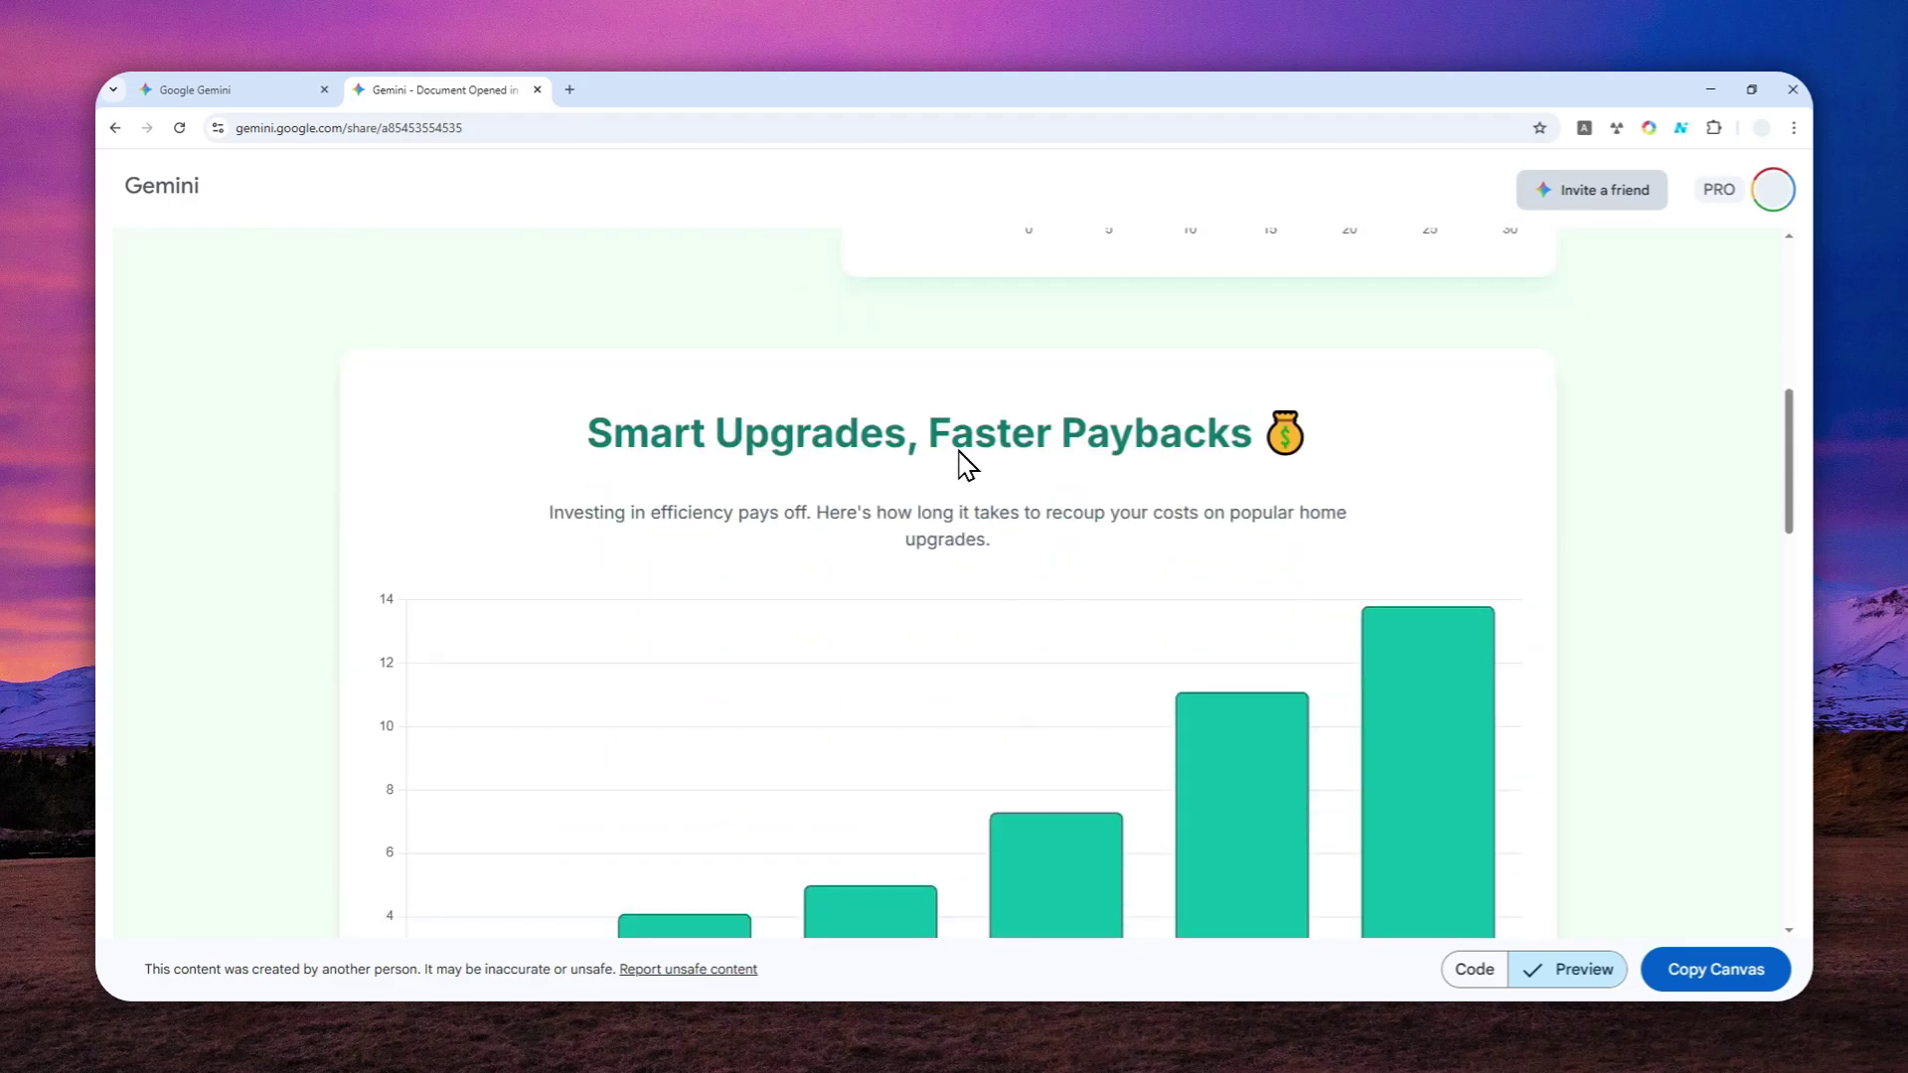
scroll(949, 475, down, 2)
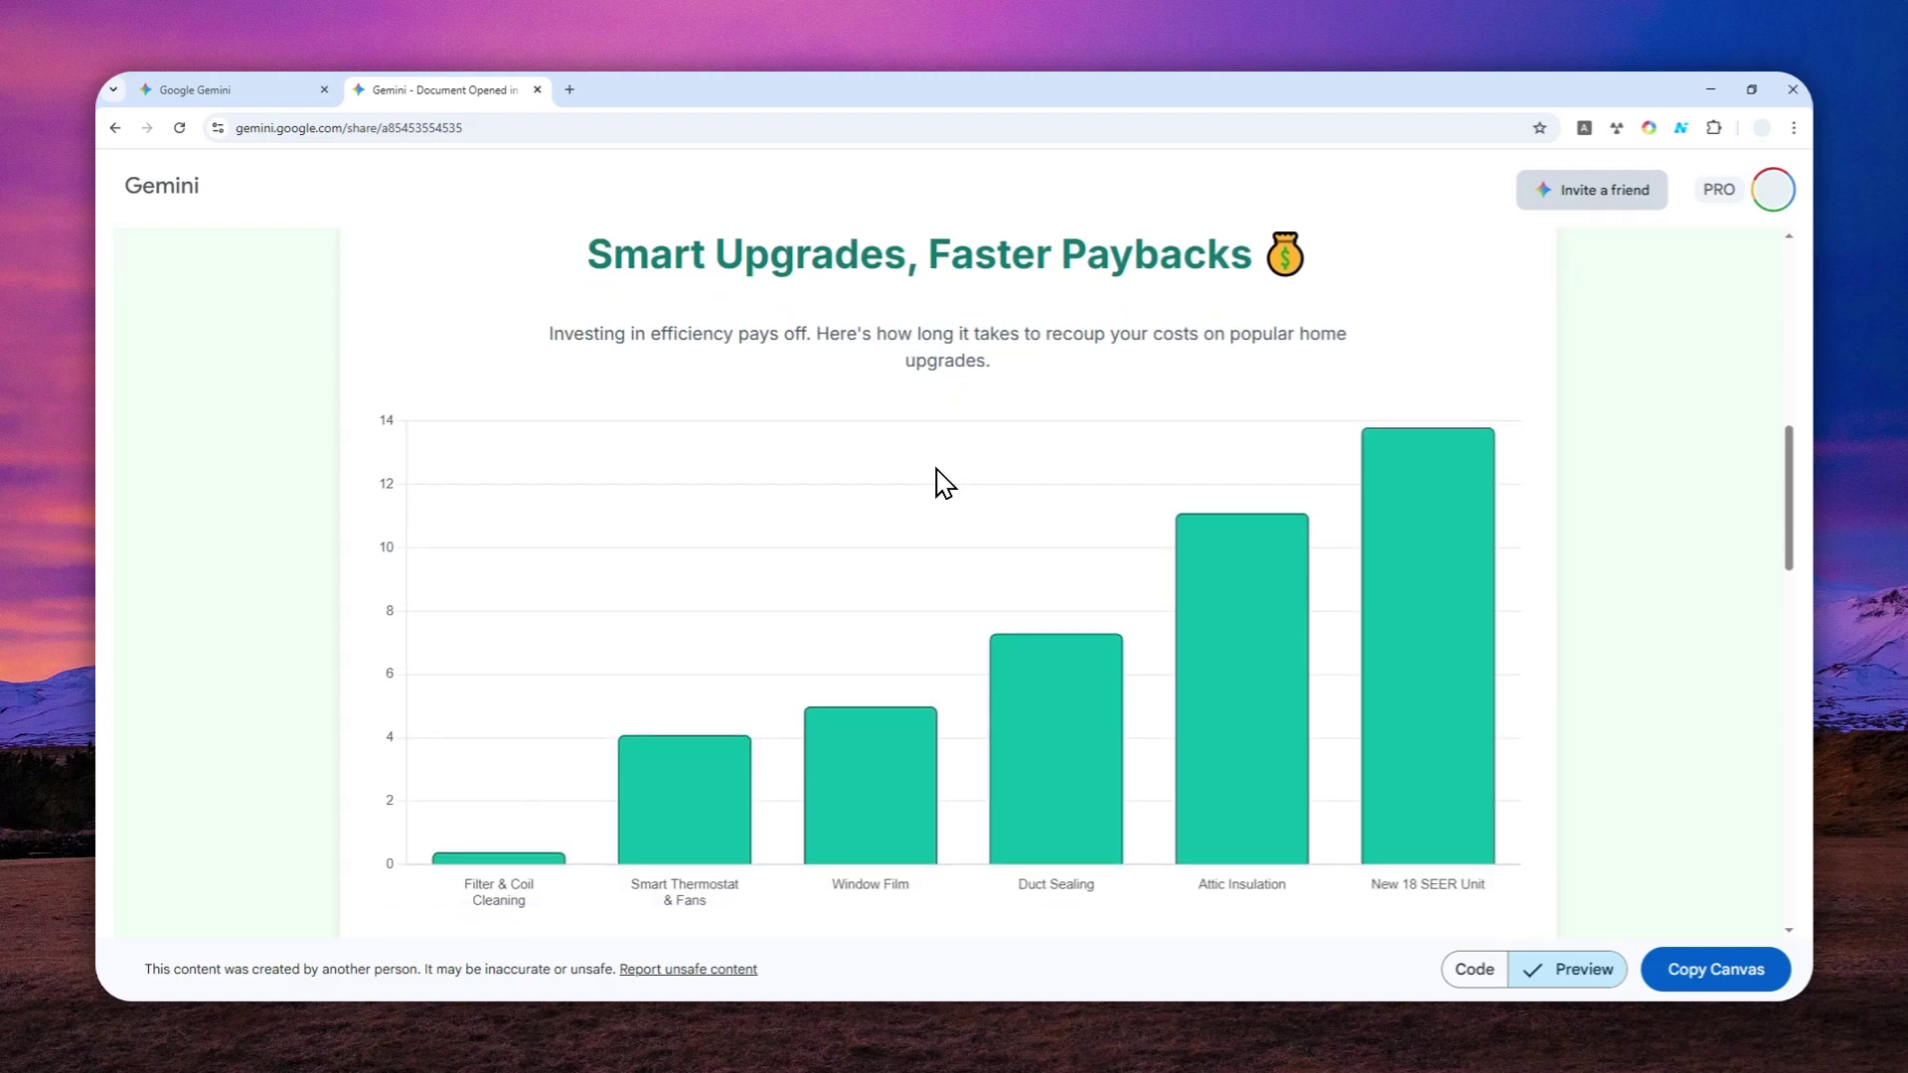
scroll(942, 484, down, 3)
mouse_move(920, 467)
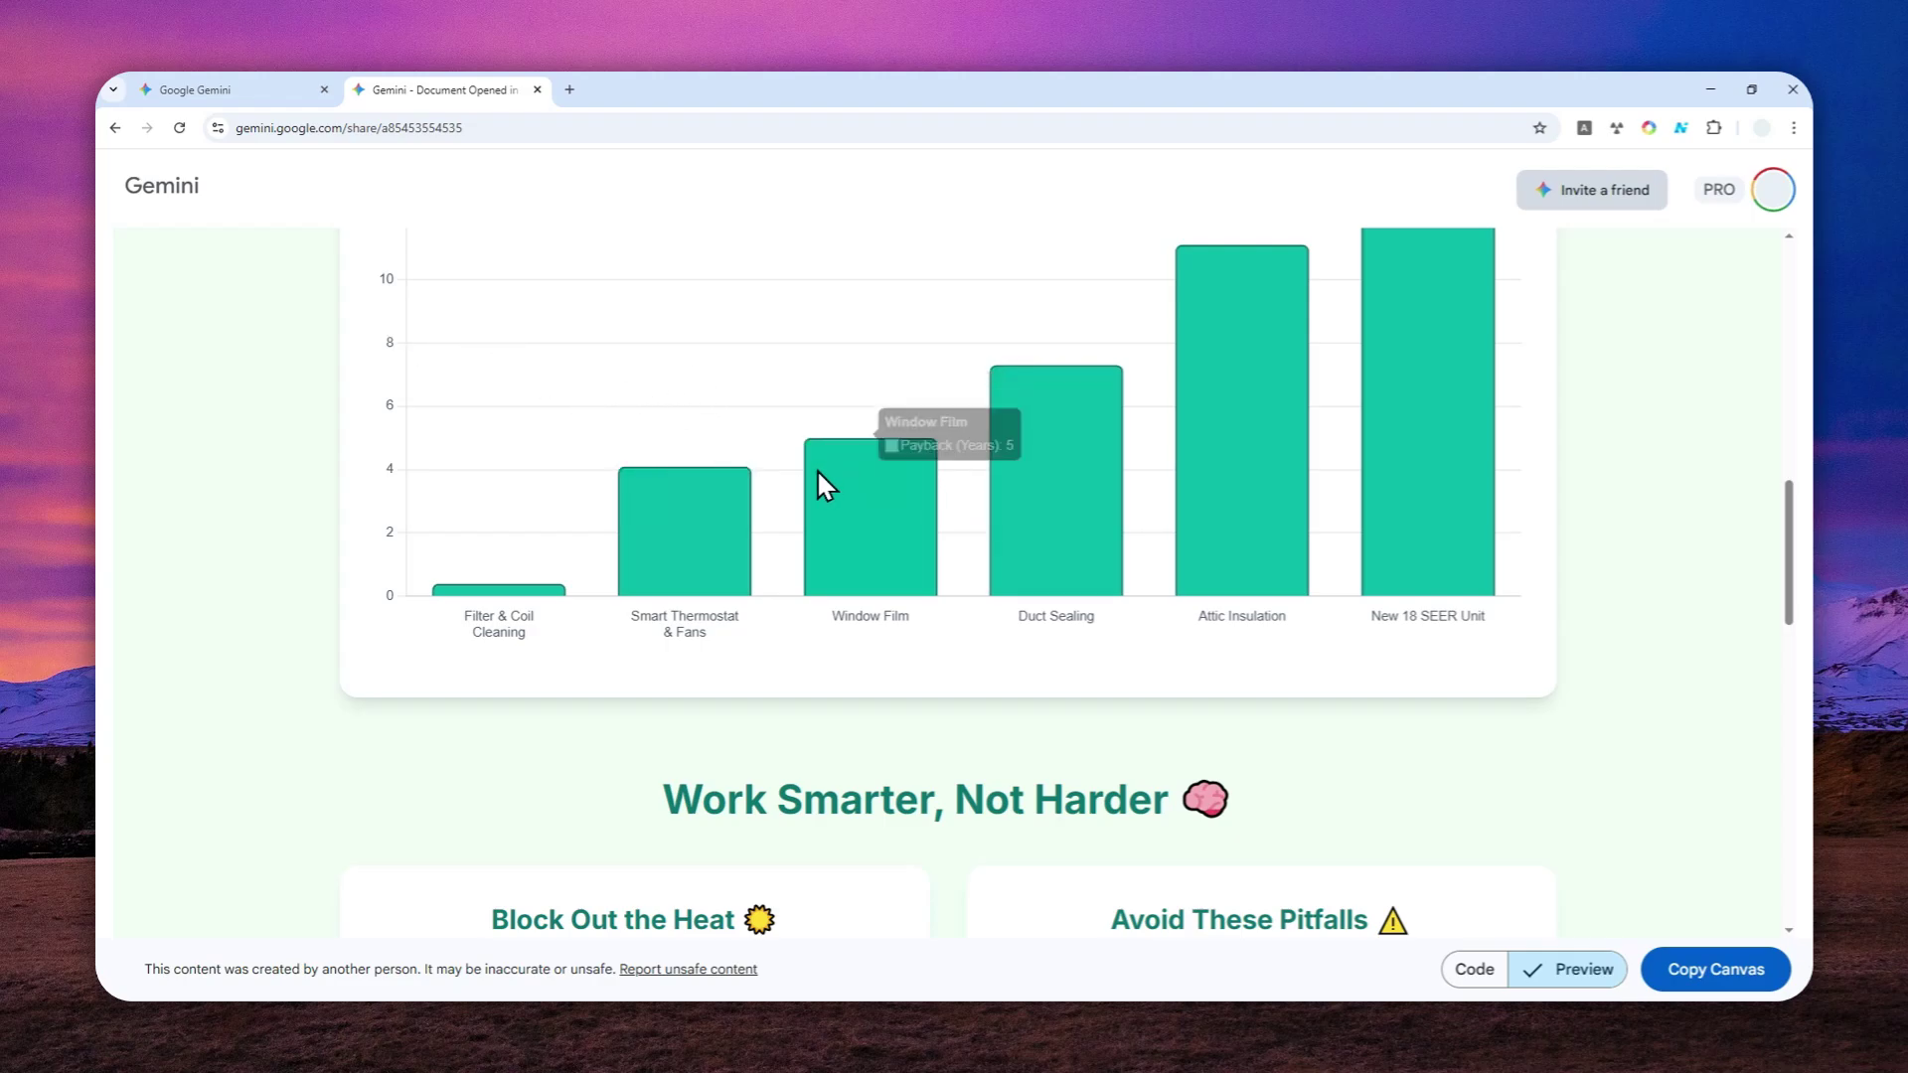
scroll(815, 479, down, 6)
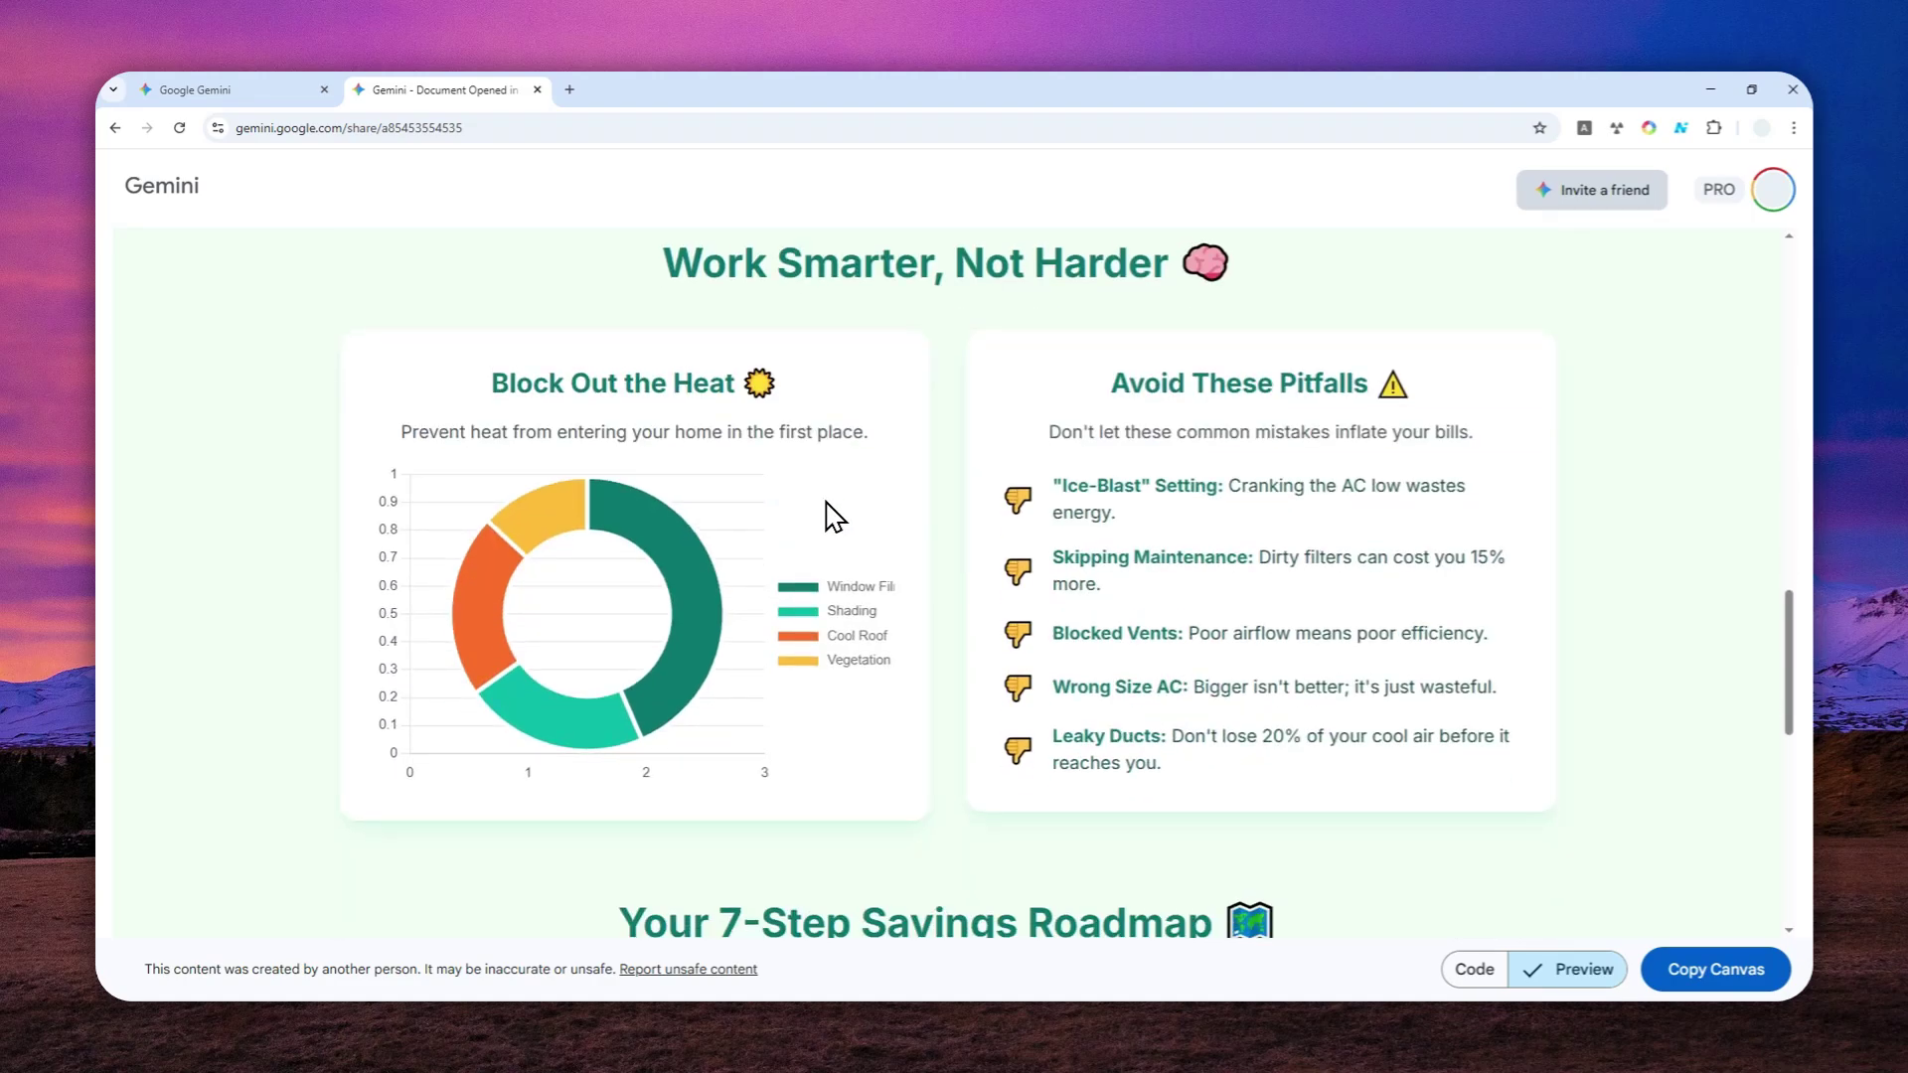
scroll(843, 491, down, 3)
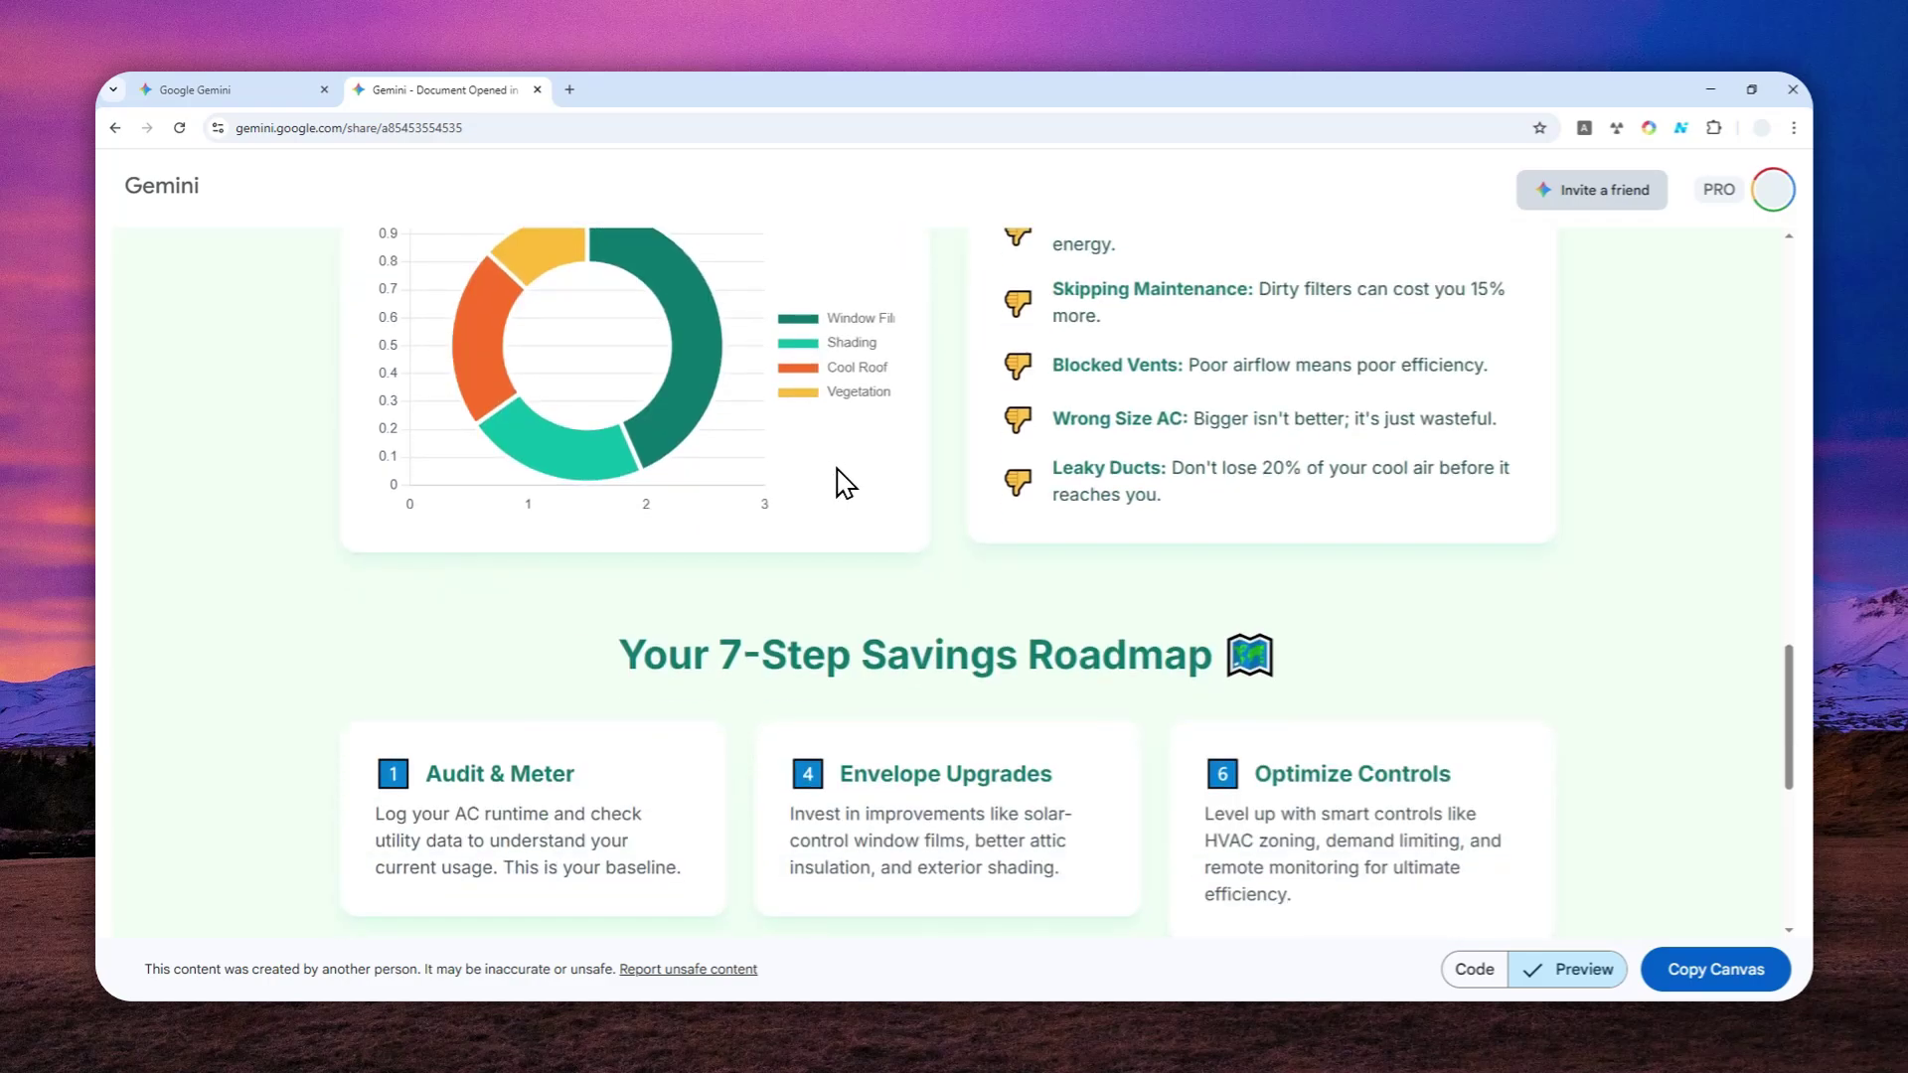
scroll(838, 494, down, 3)
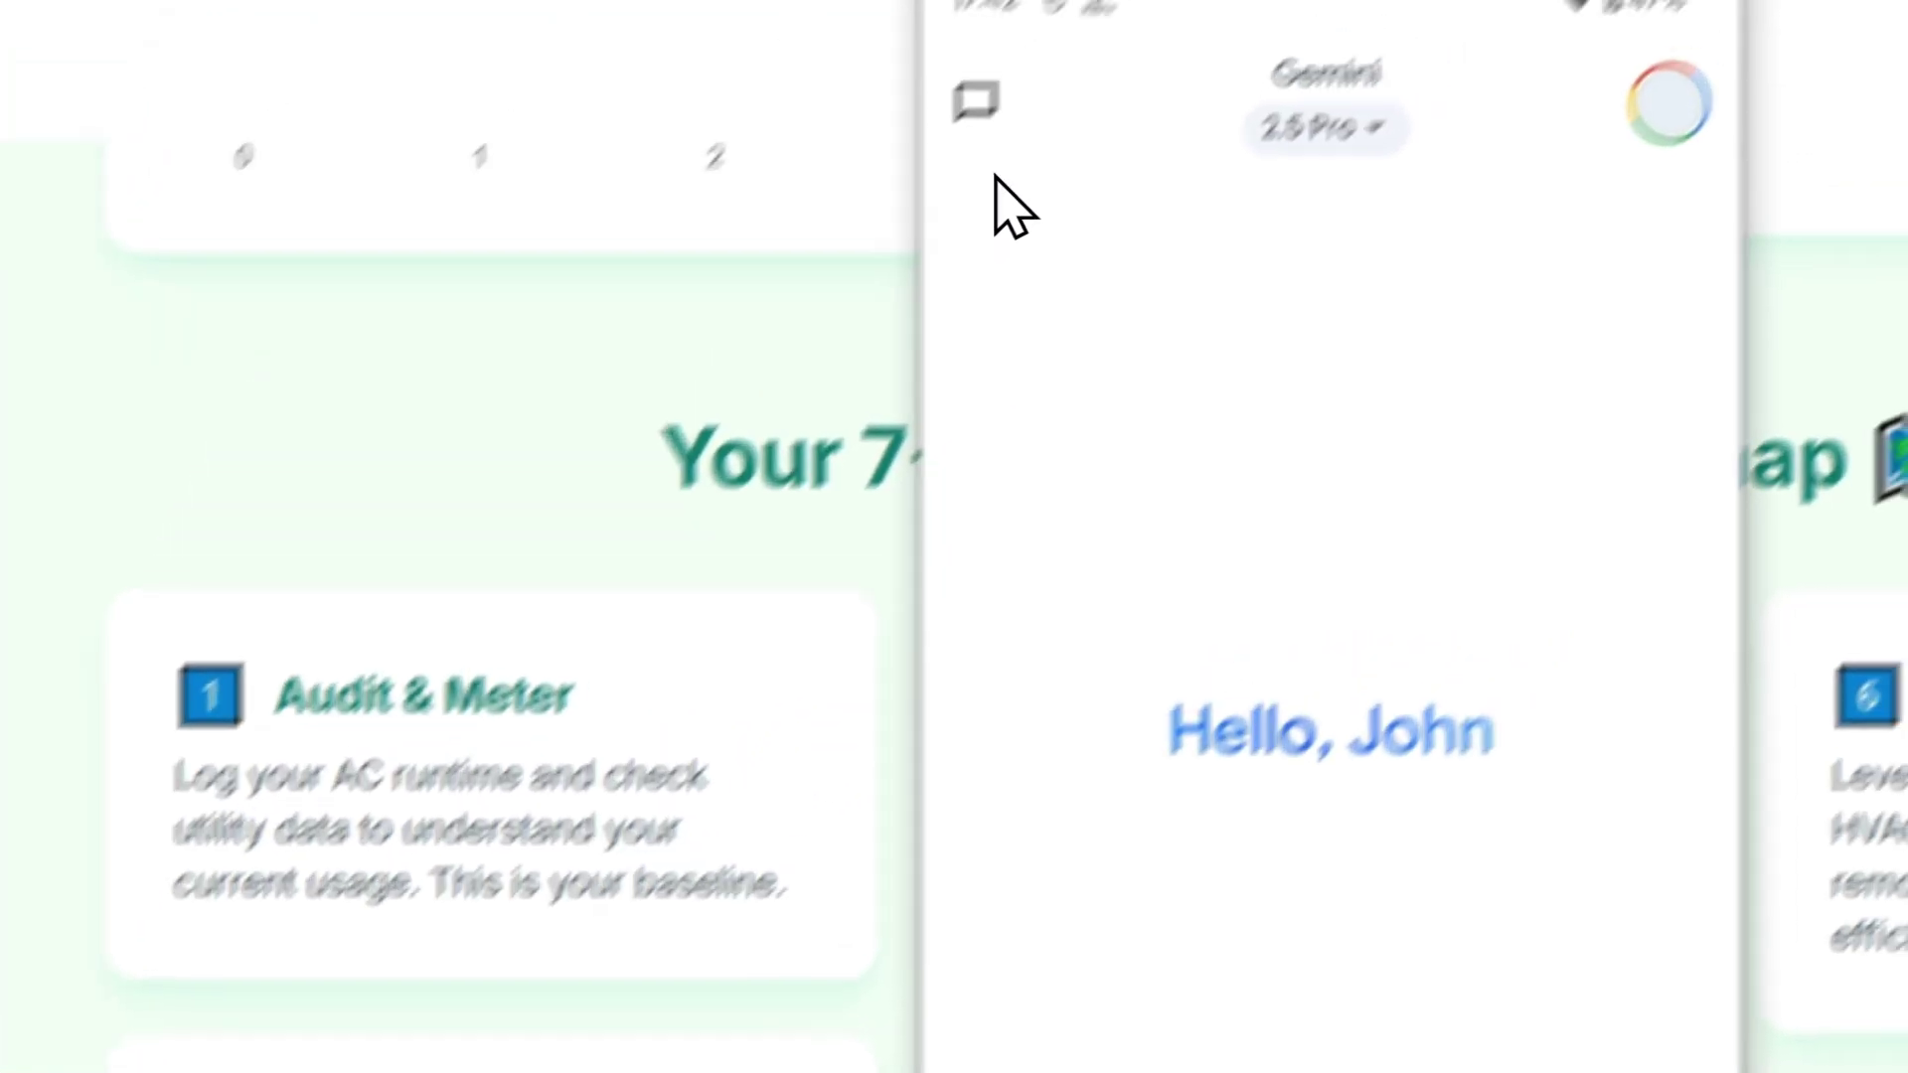
From the 'Document Opened in Canvas' chat, open the infographic and reopen it in full Chrome
click(969, 114)
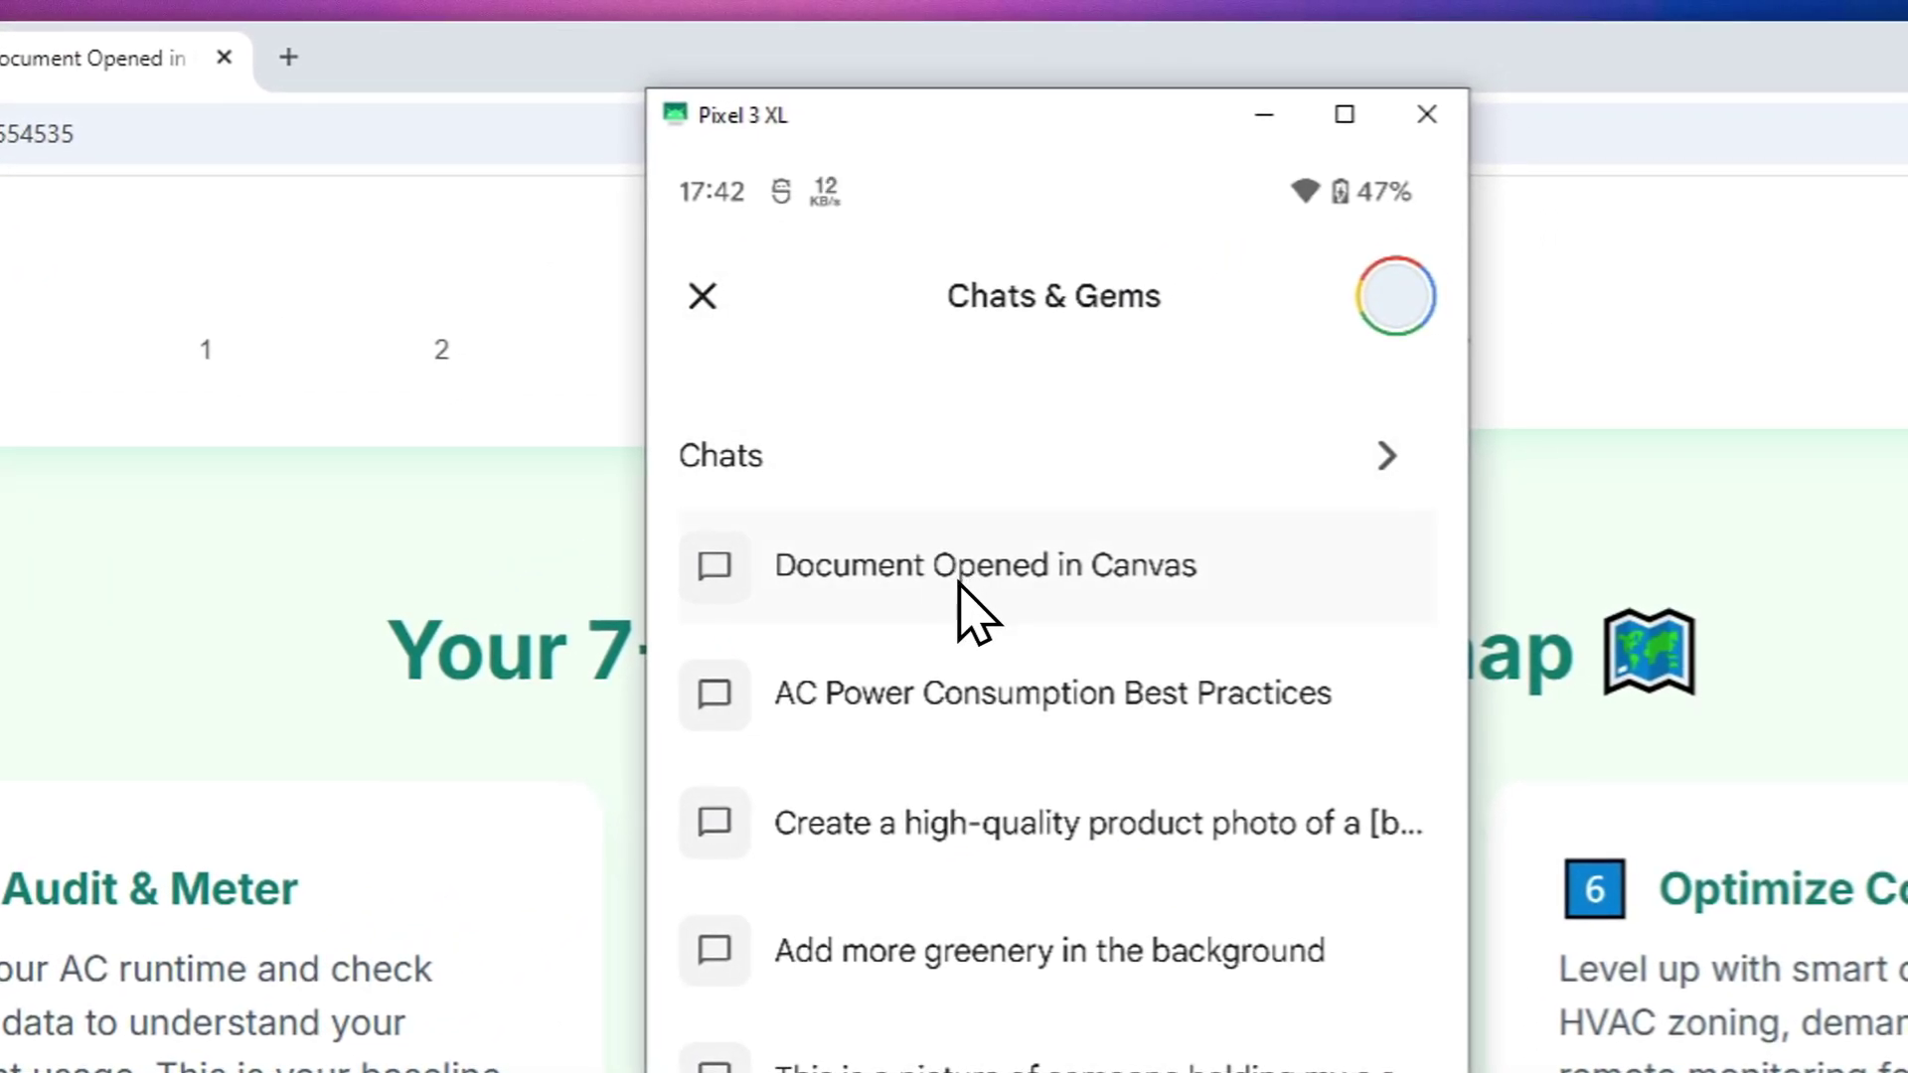
click(960, 586)
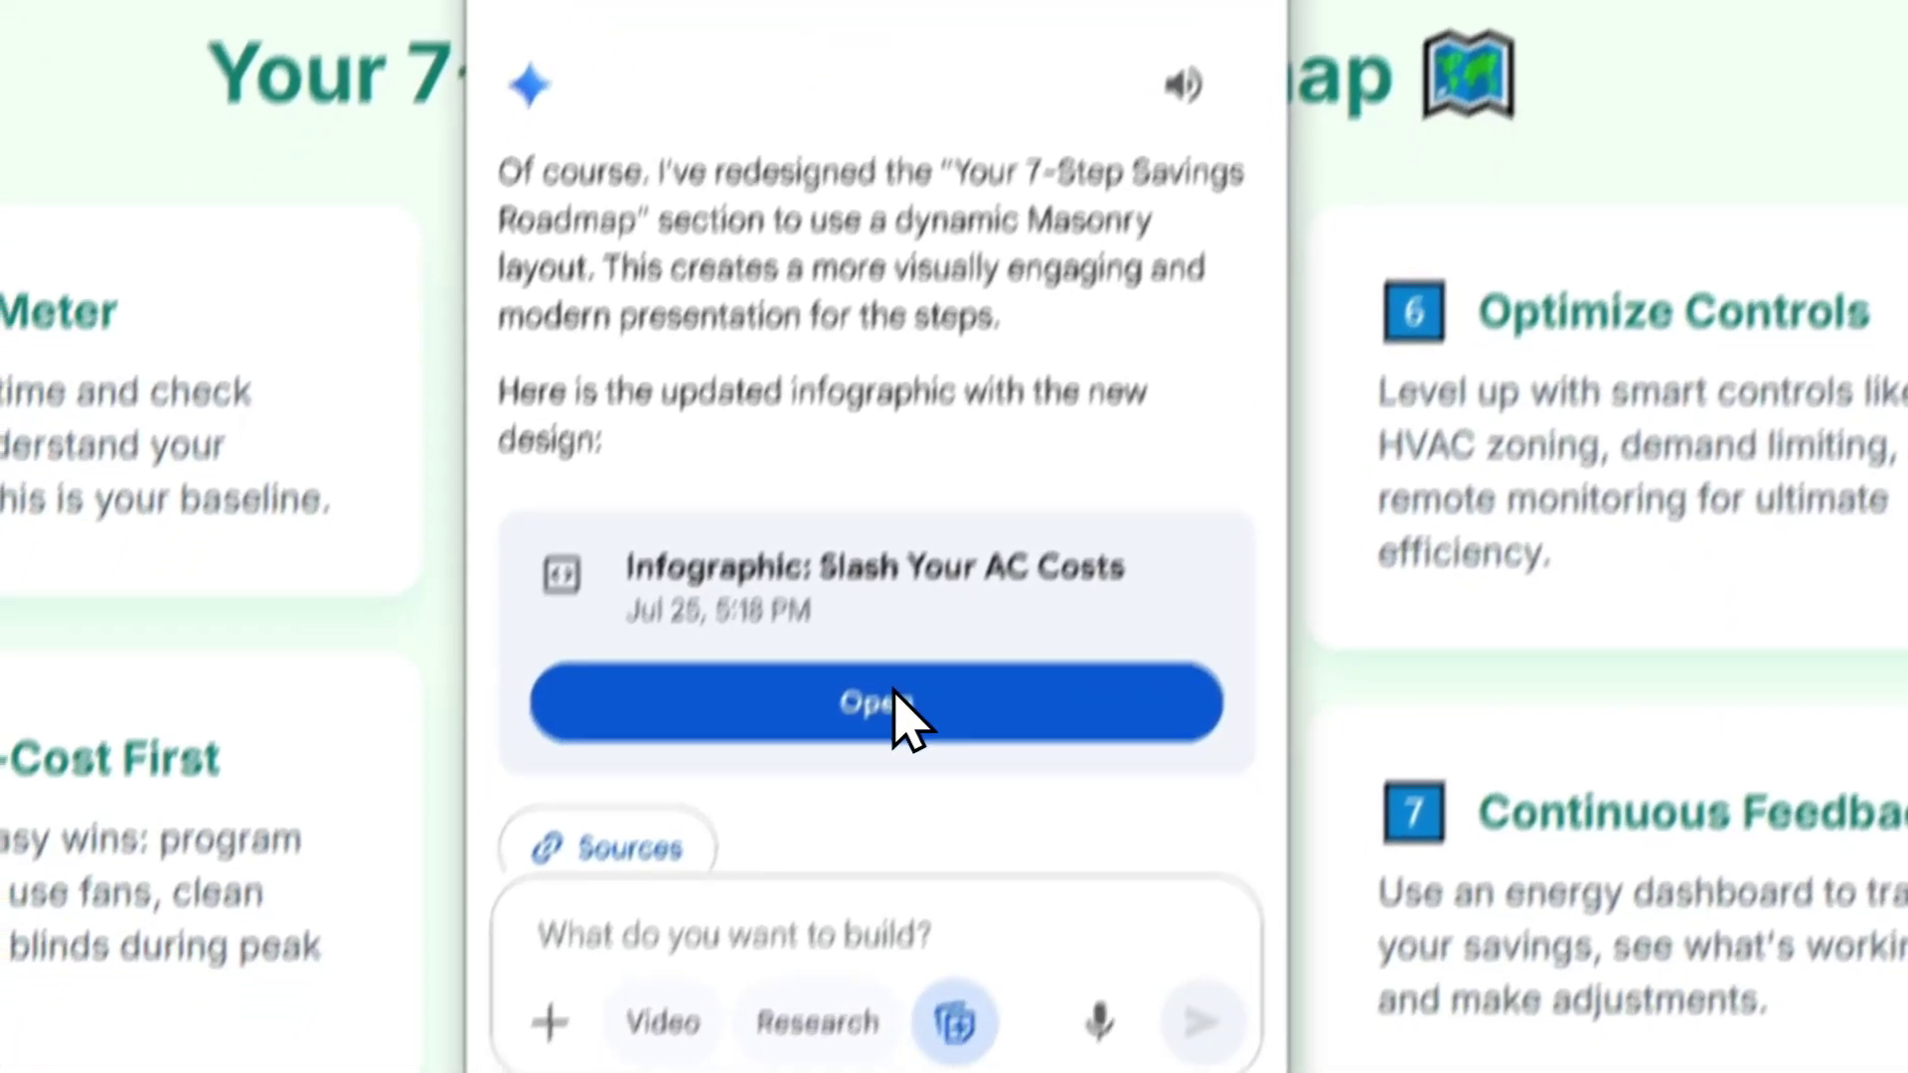
click(850, 815)
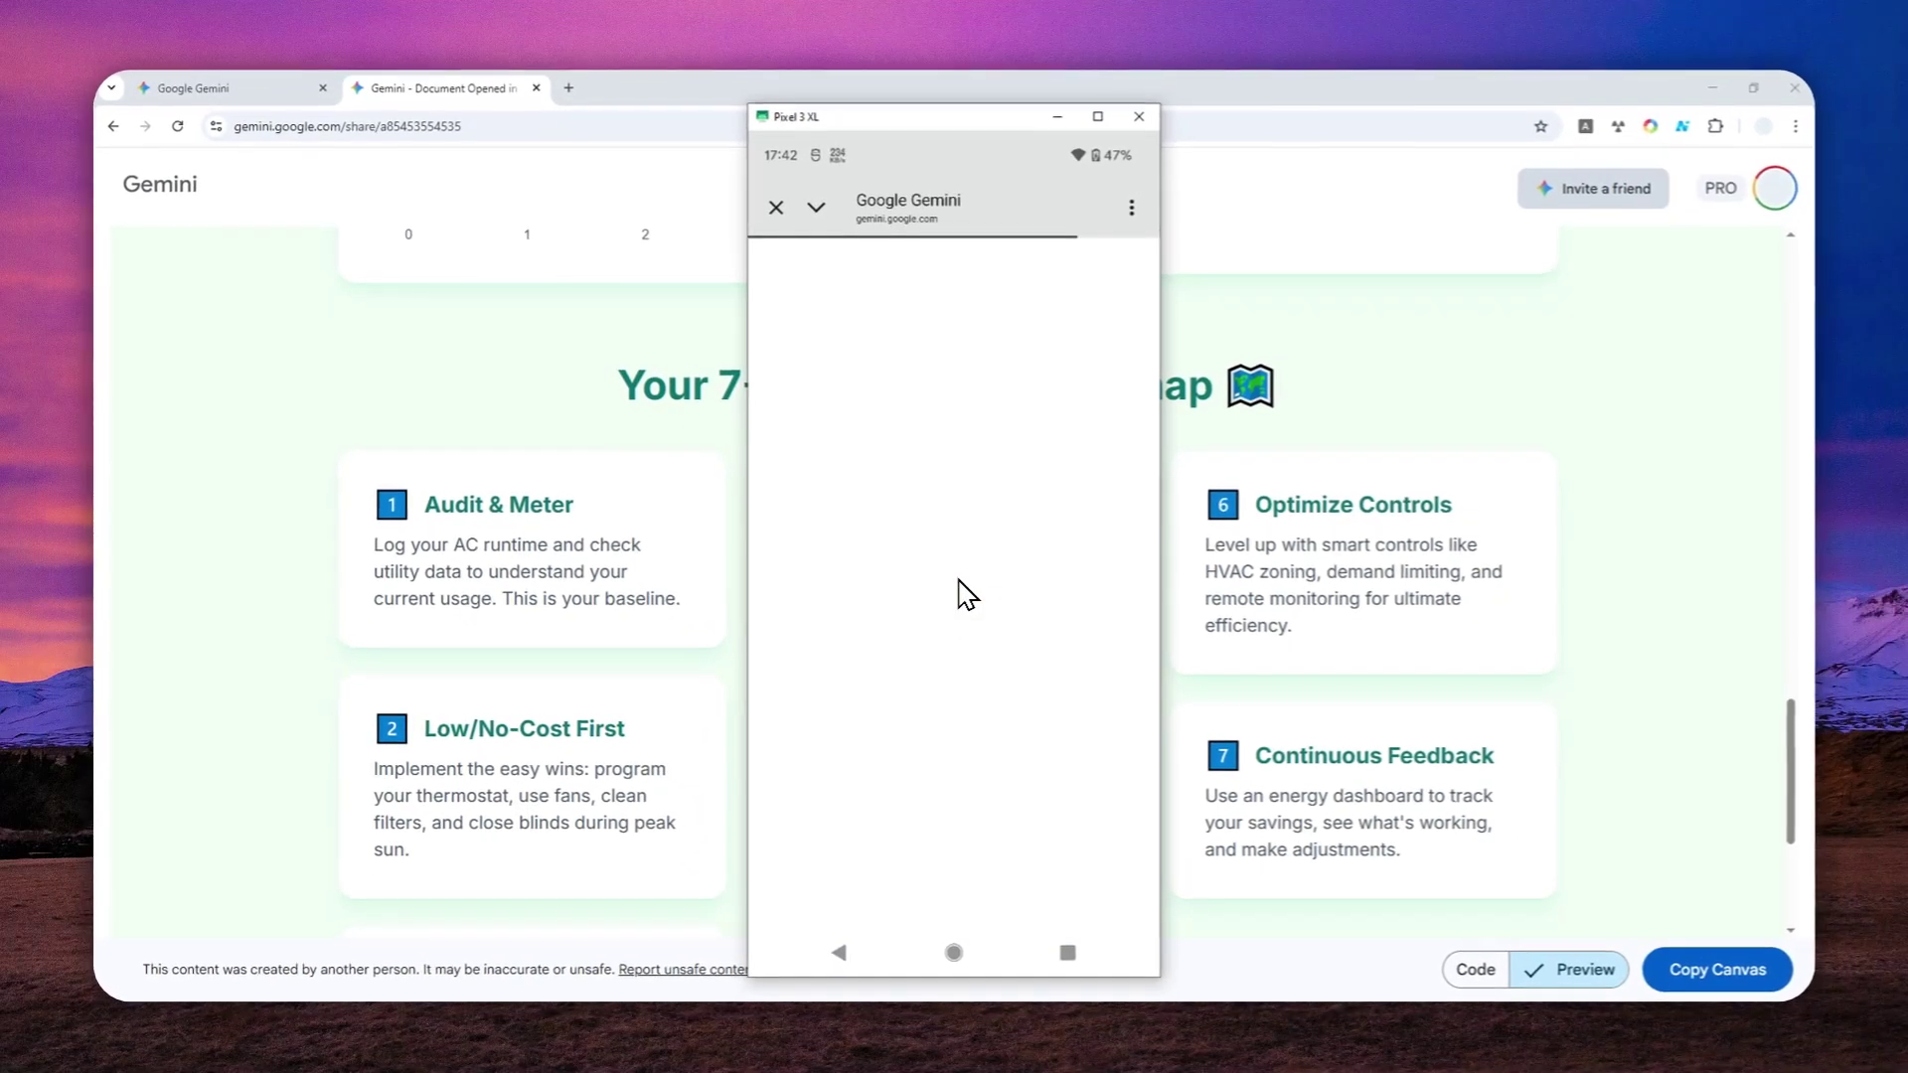
click(1130, 208)
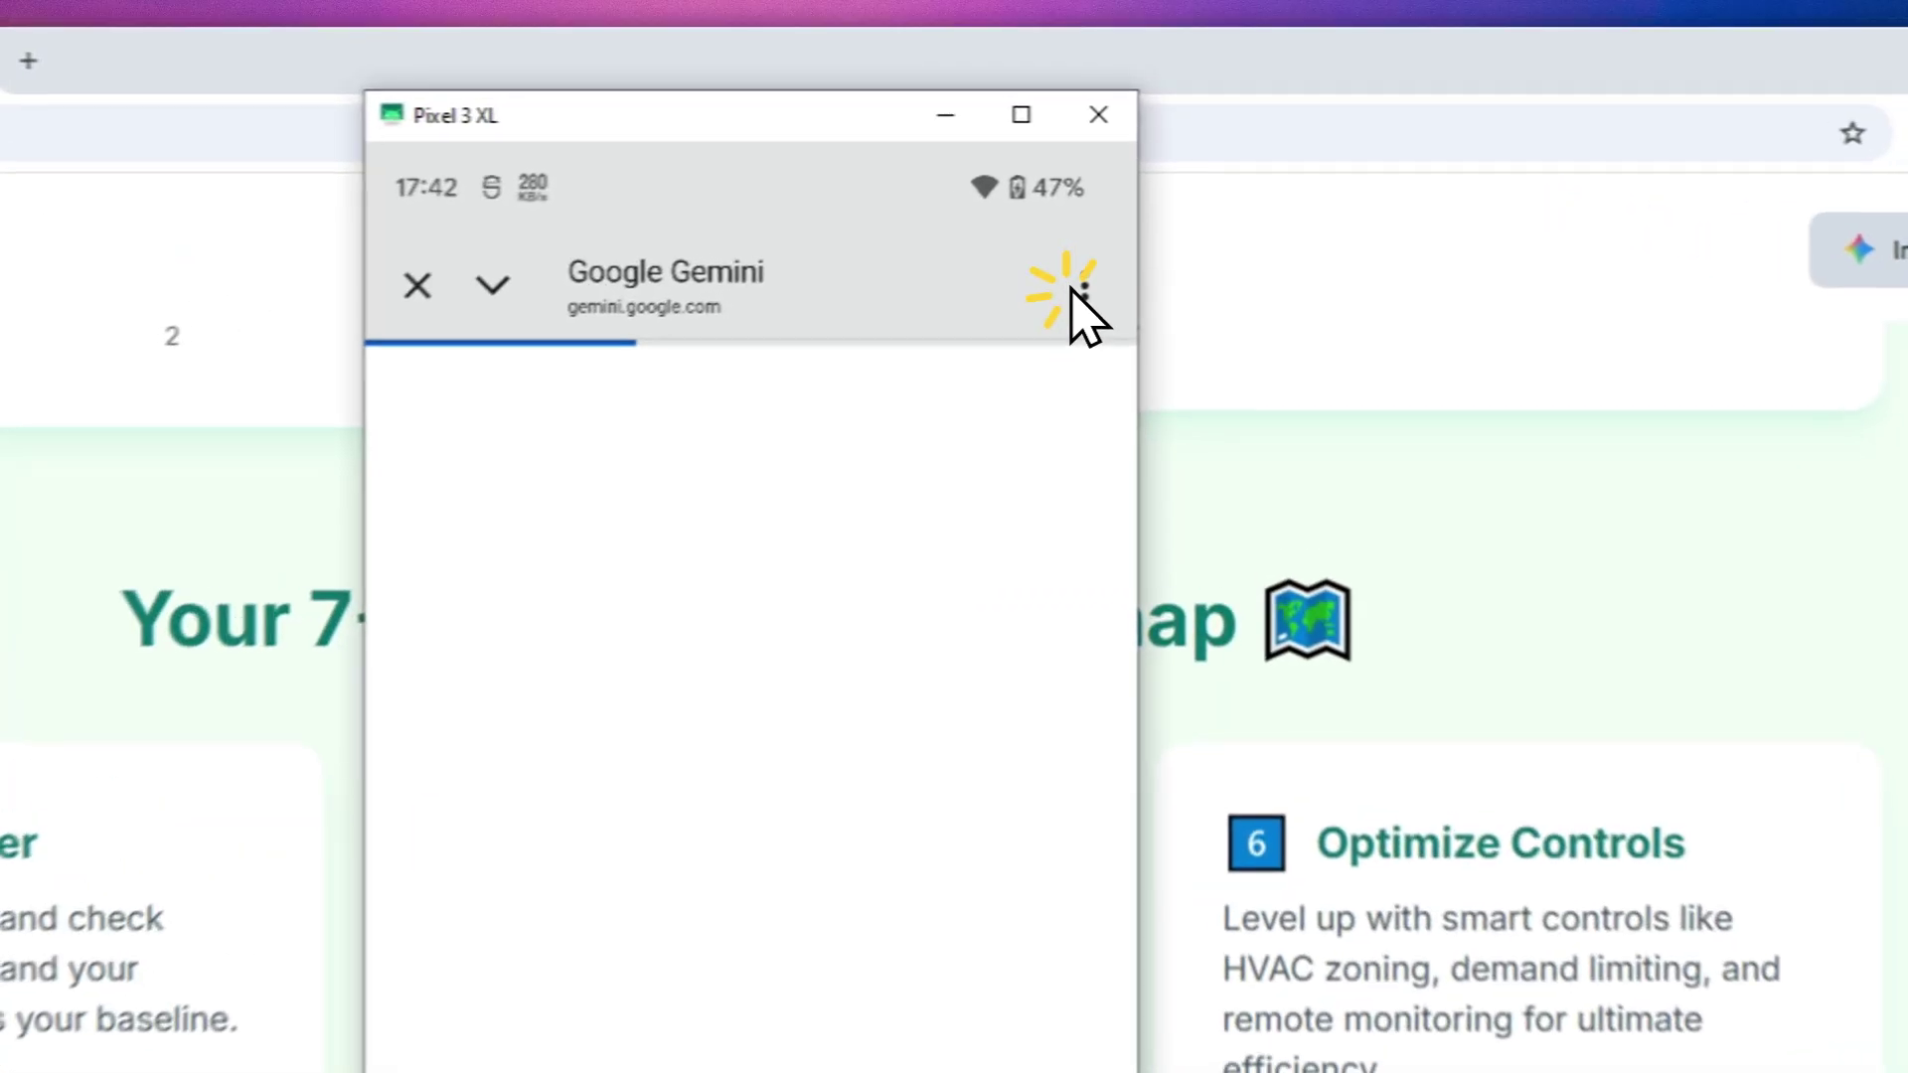
click(875, 780)
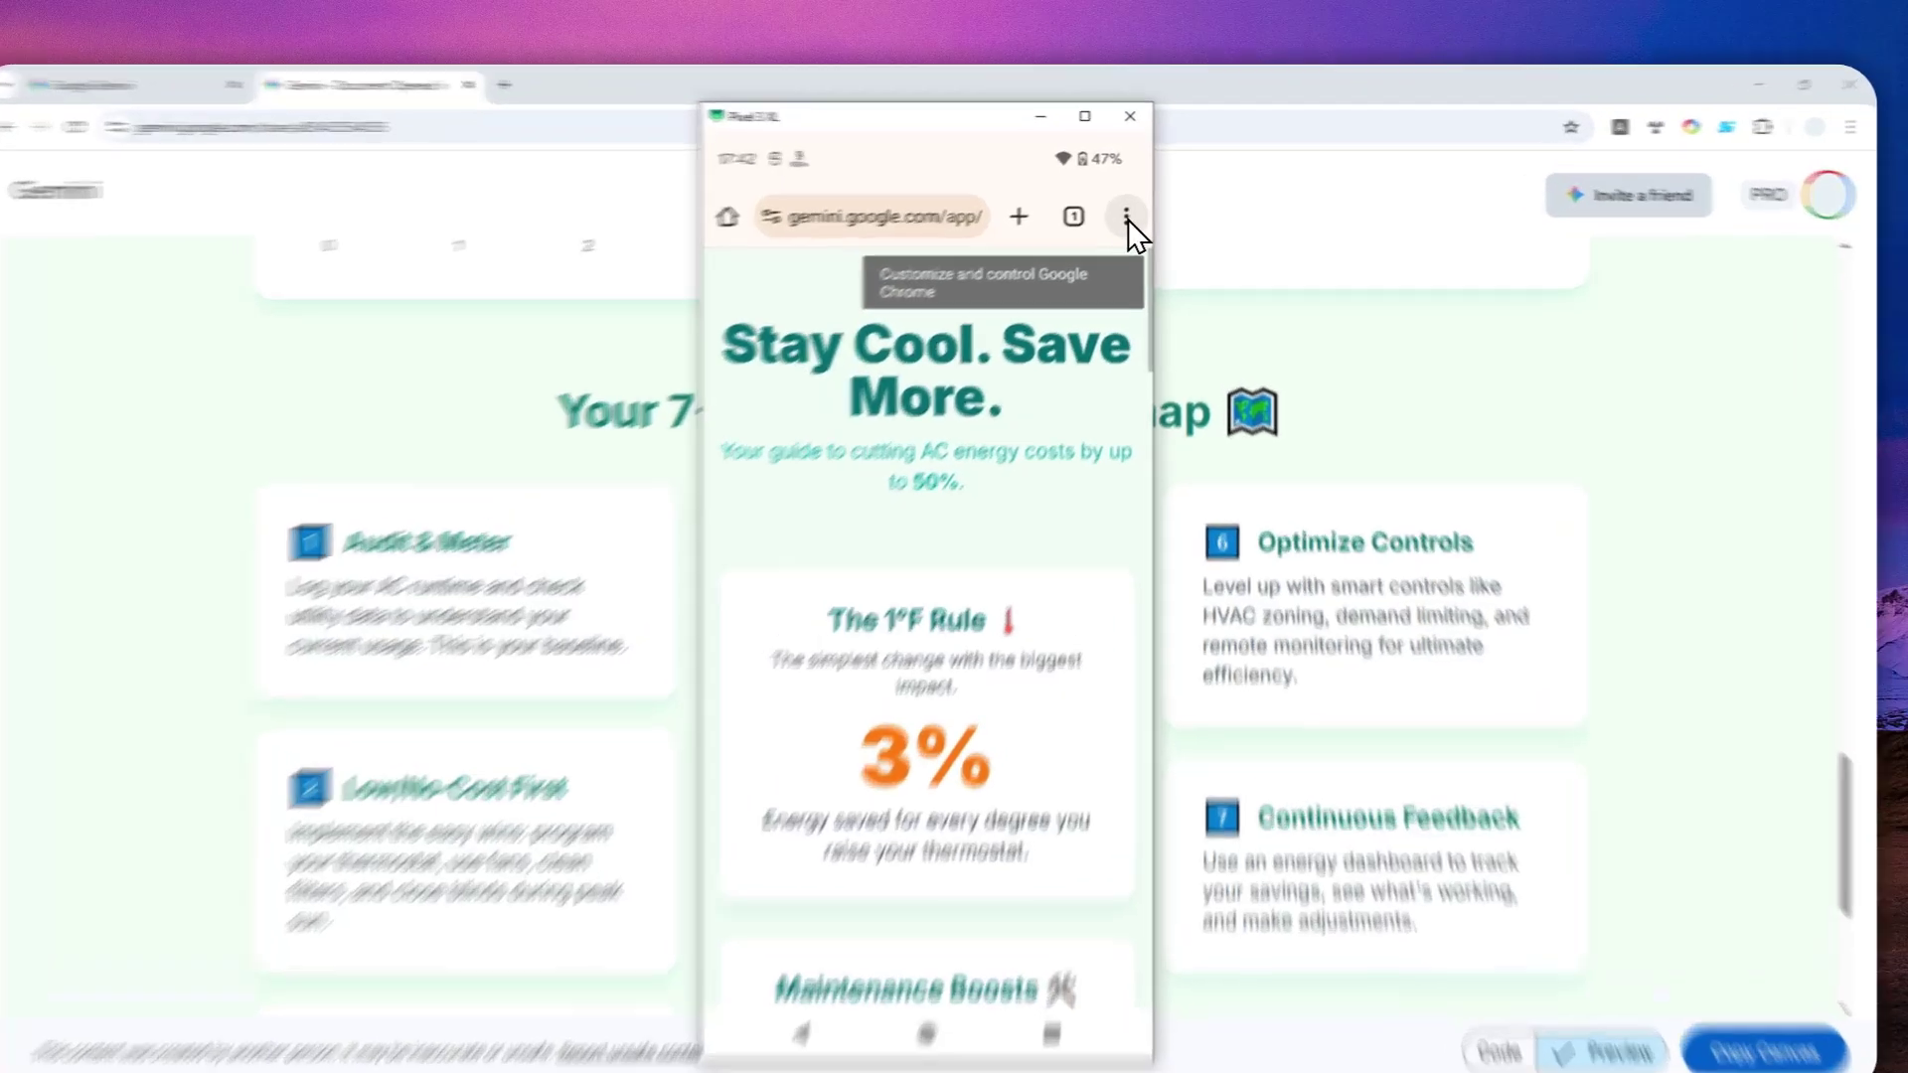
Start a Chrome long screenshot of the infographic, extending the capture from the page top past Maintenance Boosts
click(1134, 211)
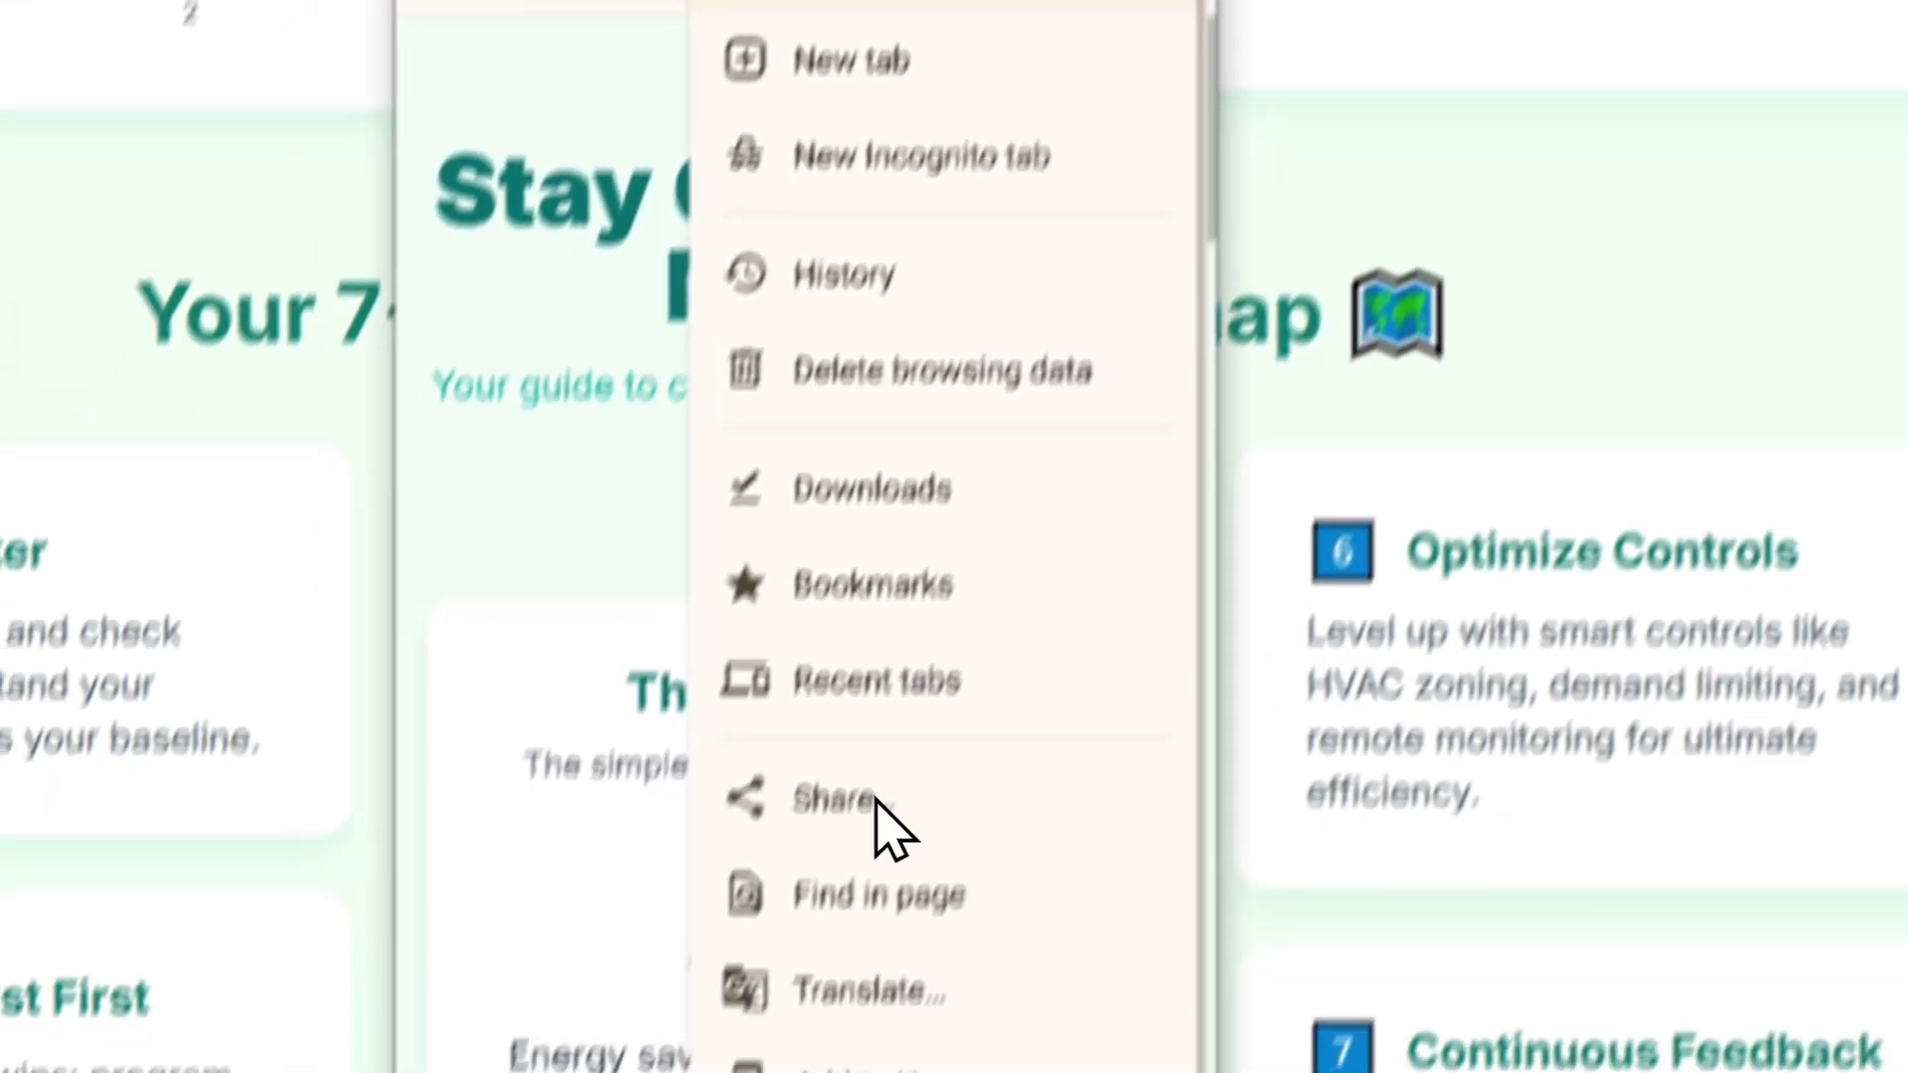
click(873, 805)
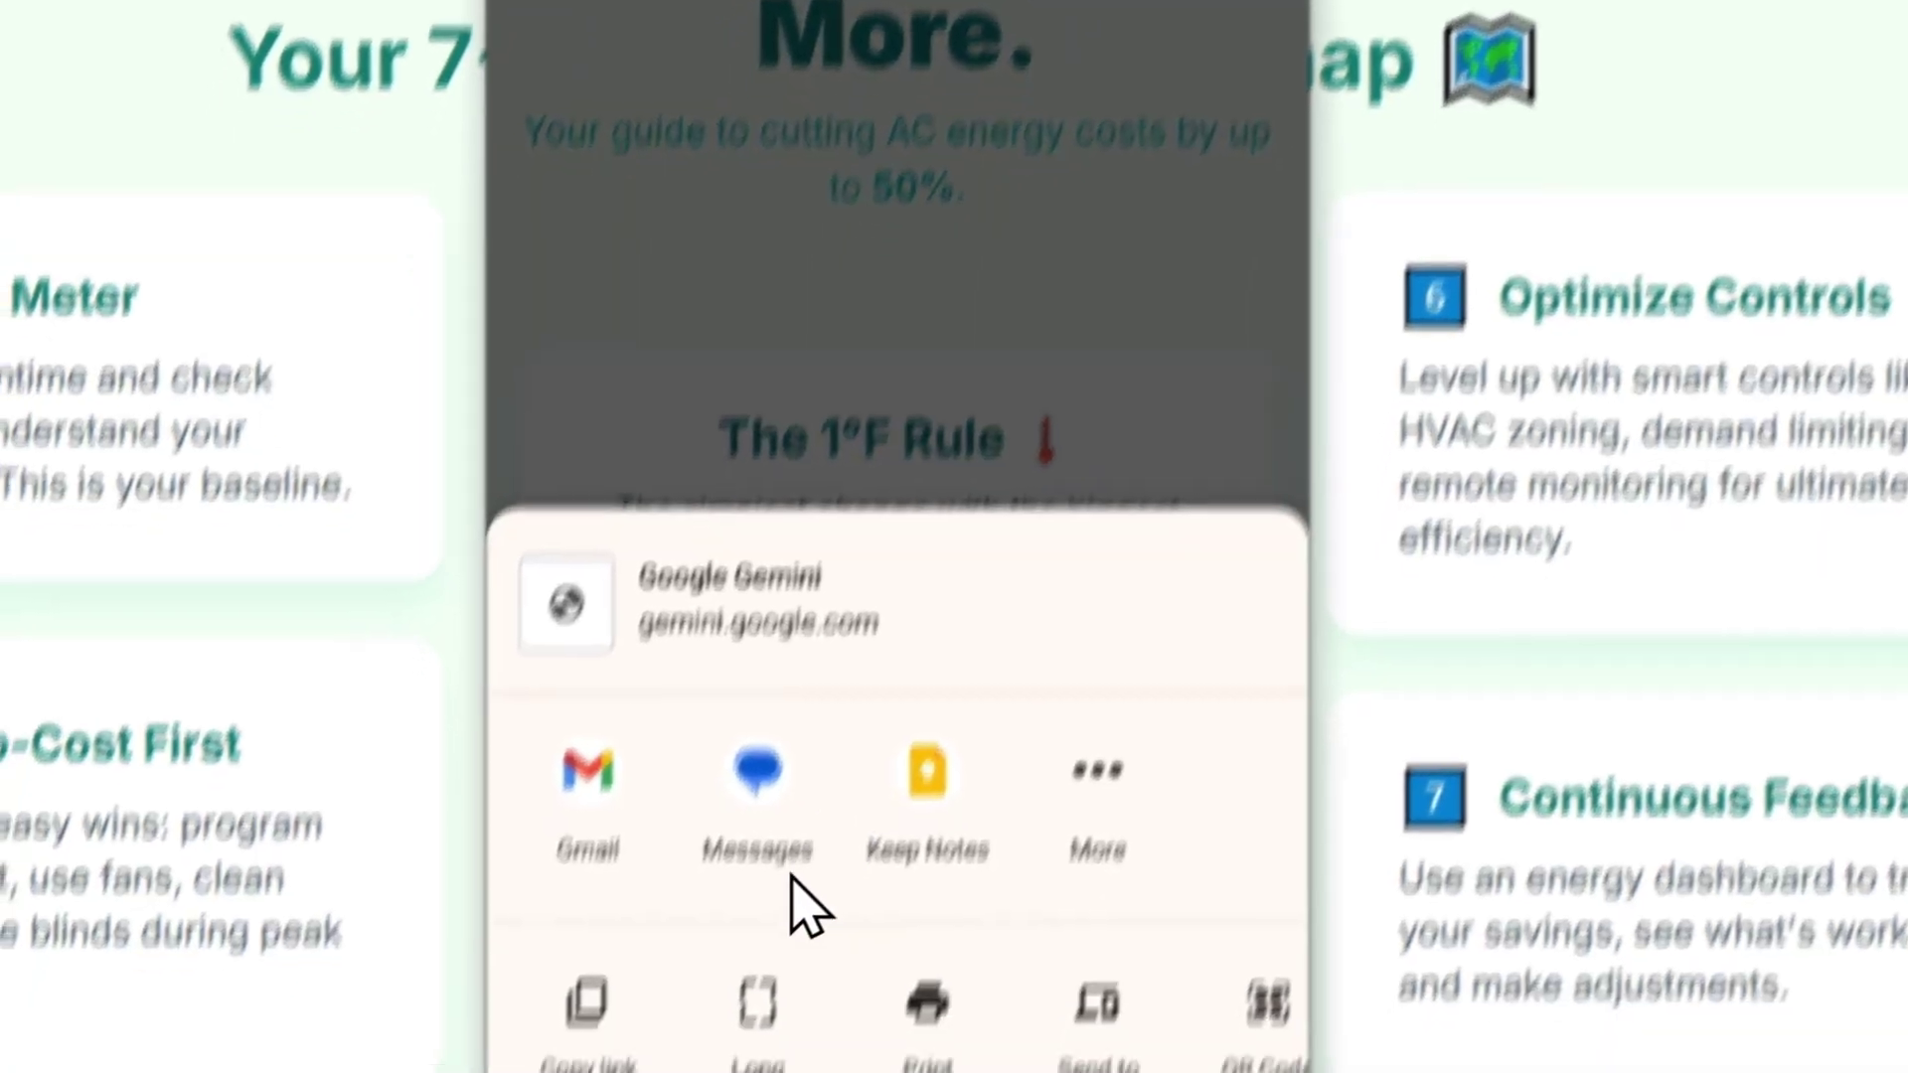
click(757, 1004)
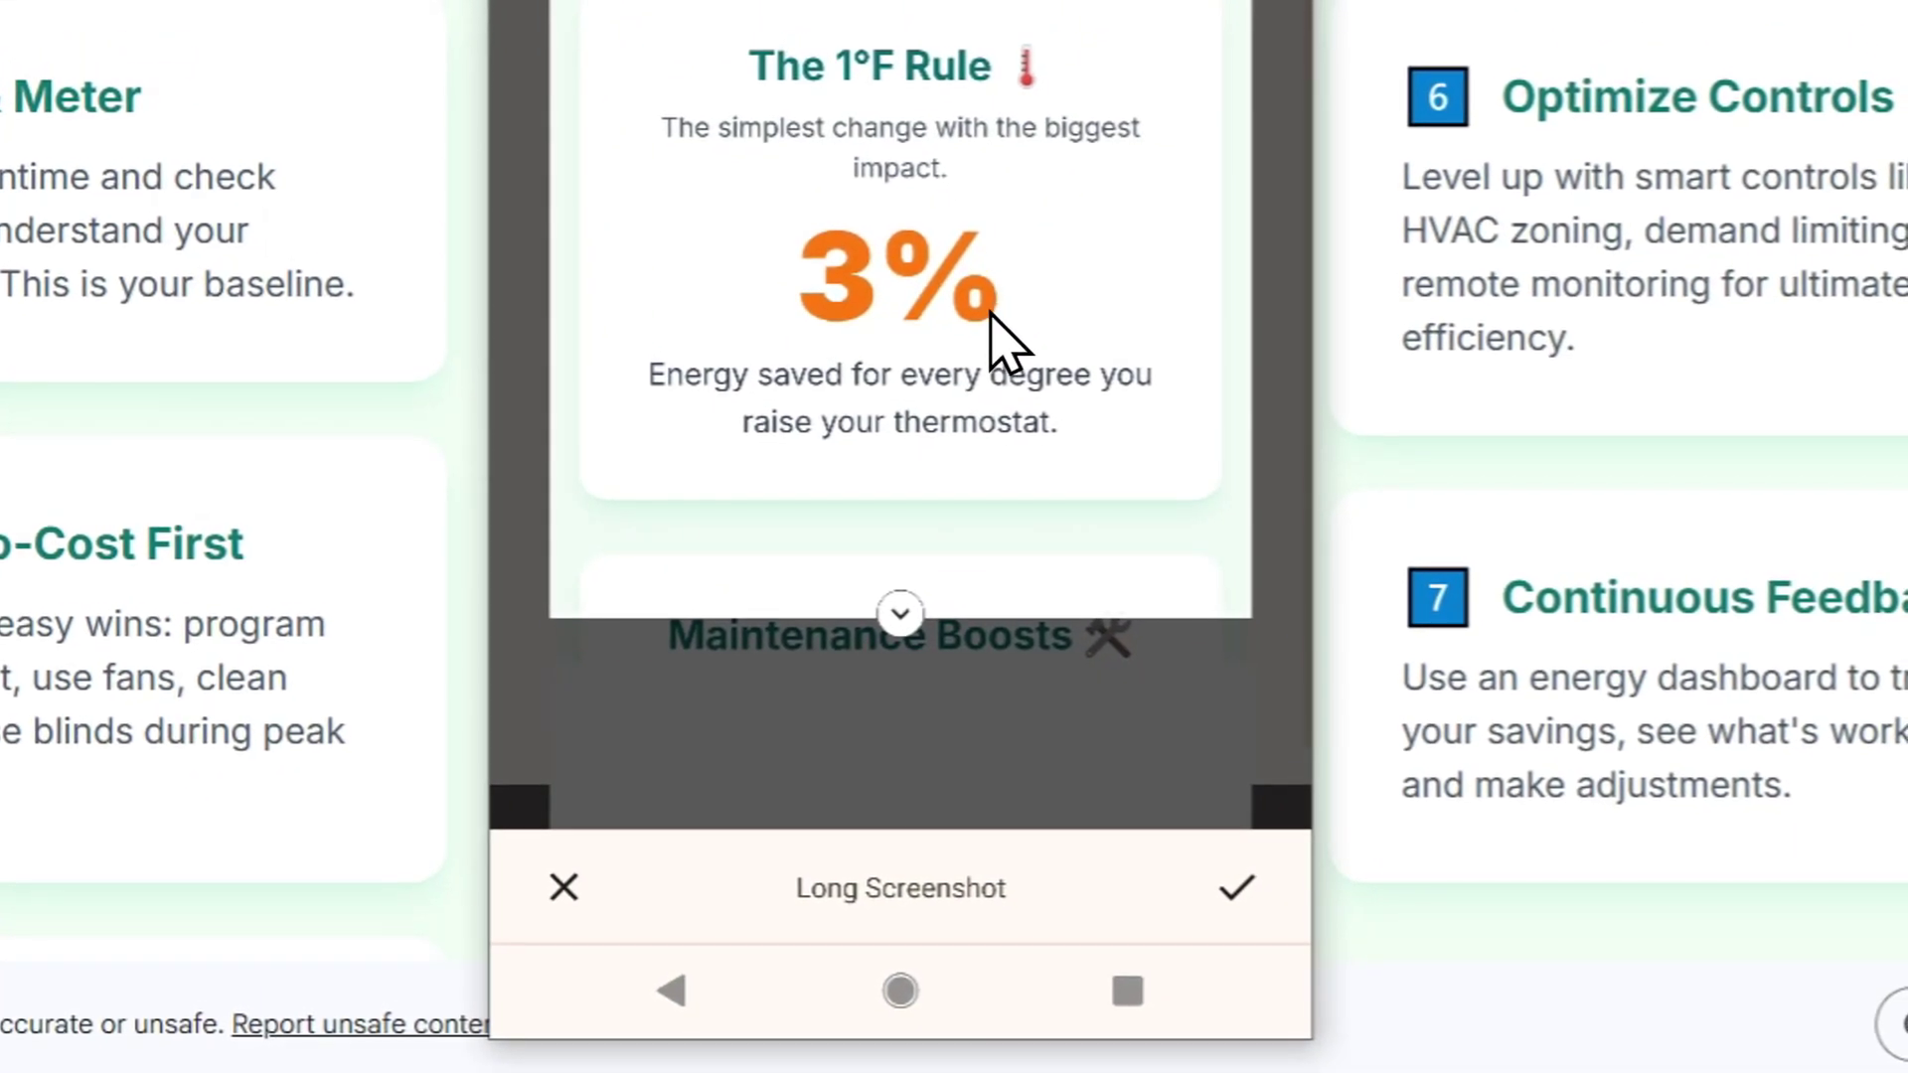
drag(880, 614, 875, 874)
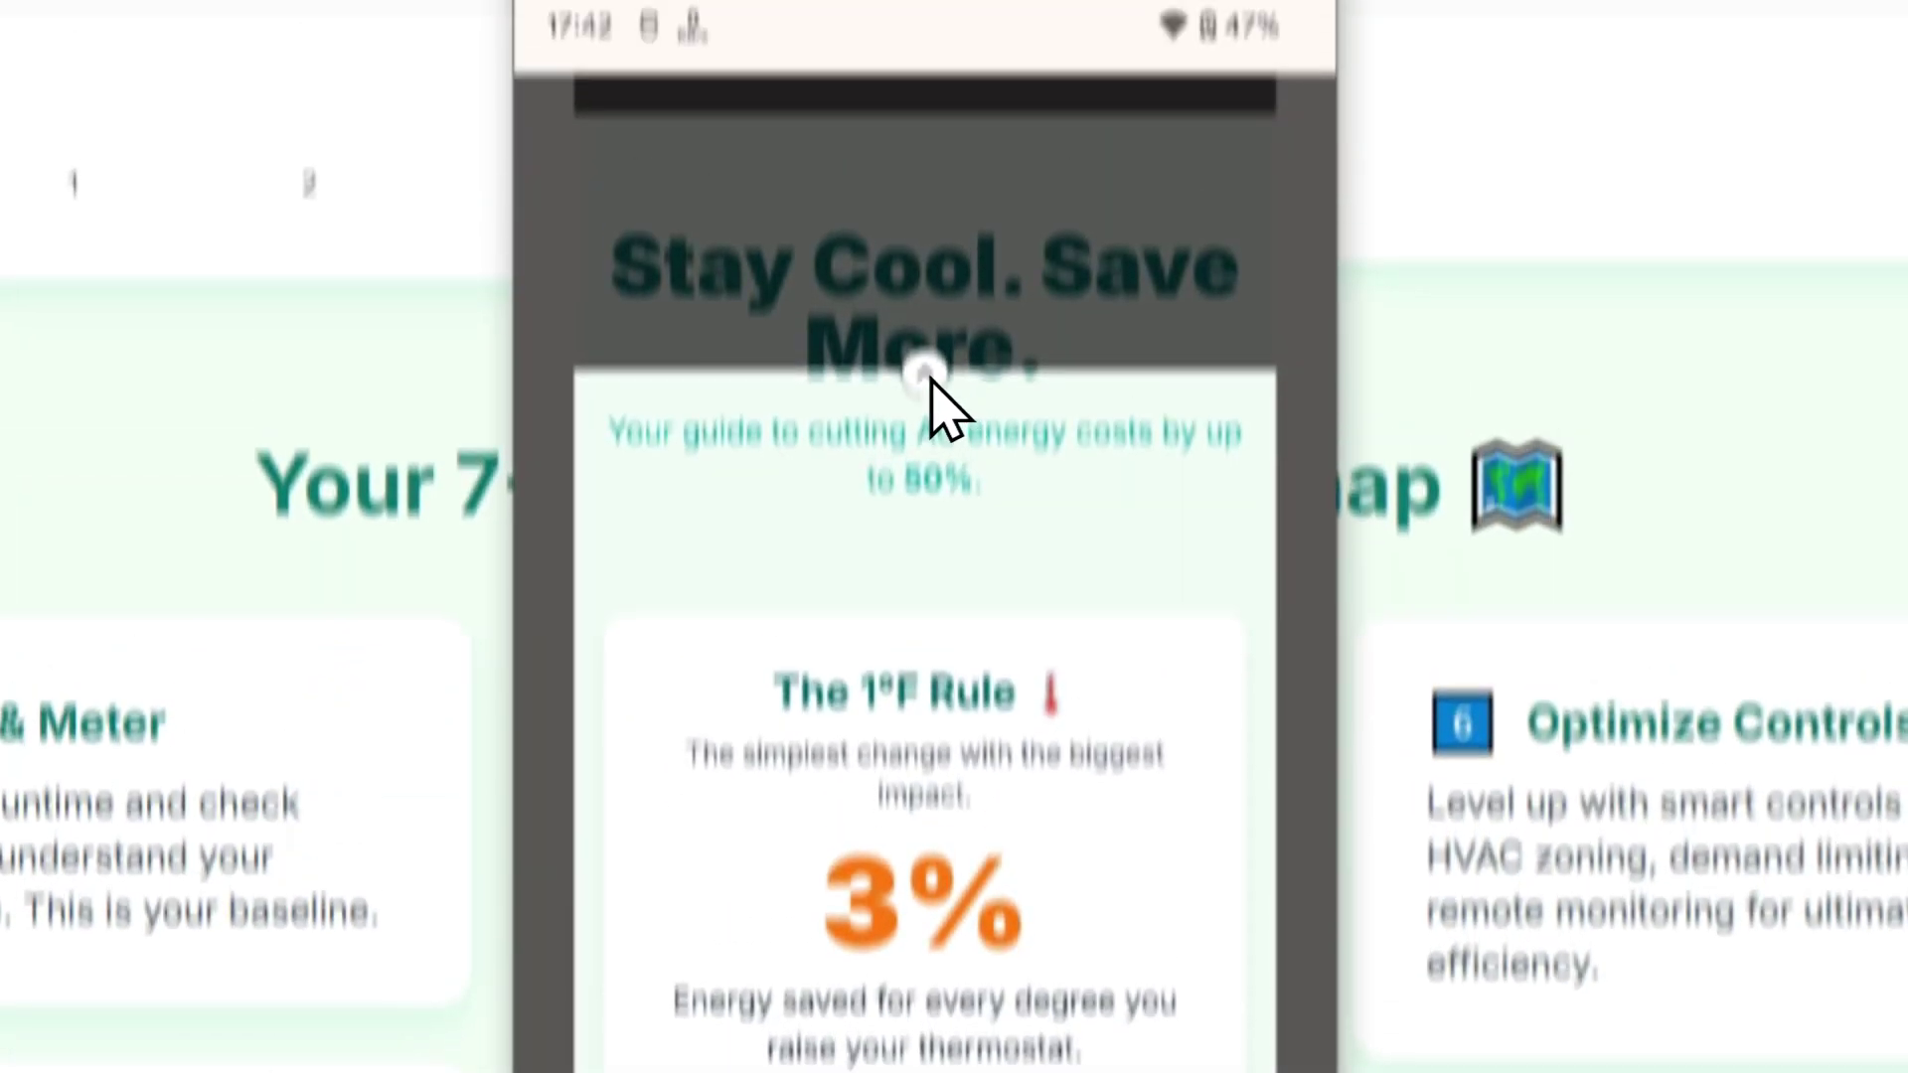
drag(926, 360, 930, 25)
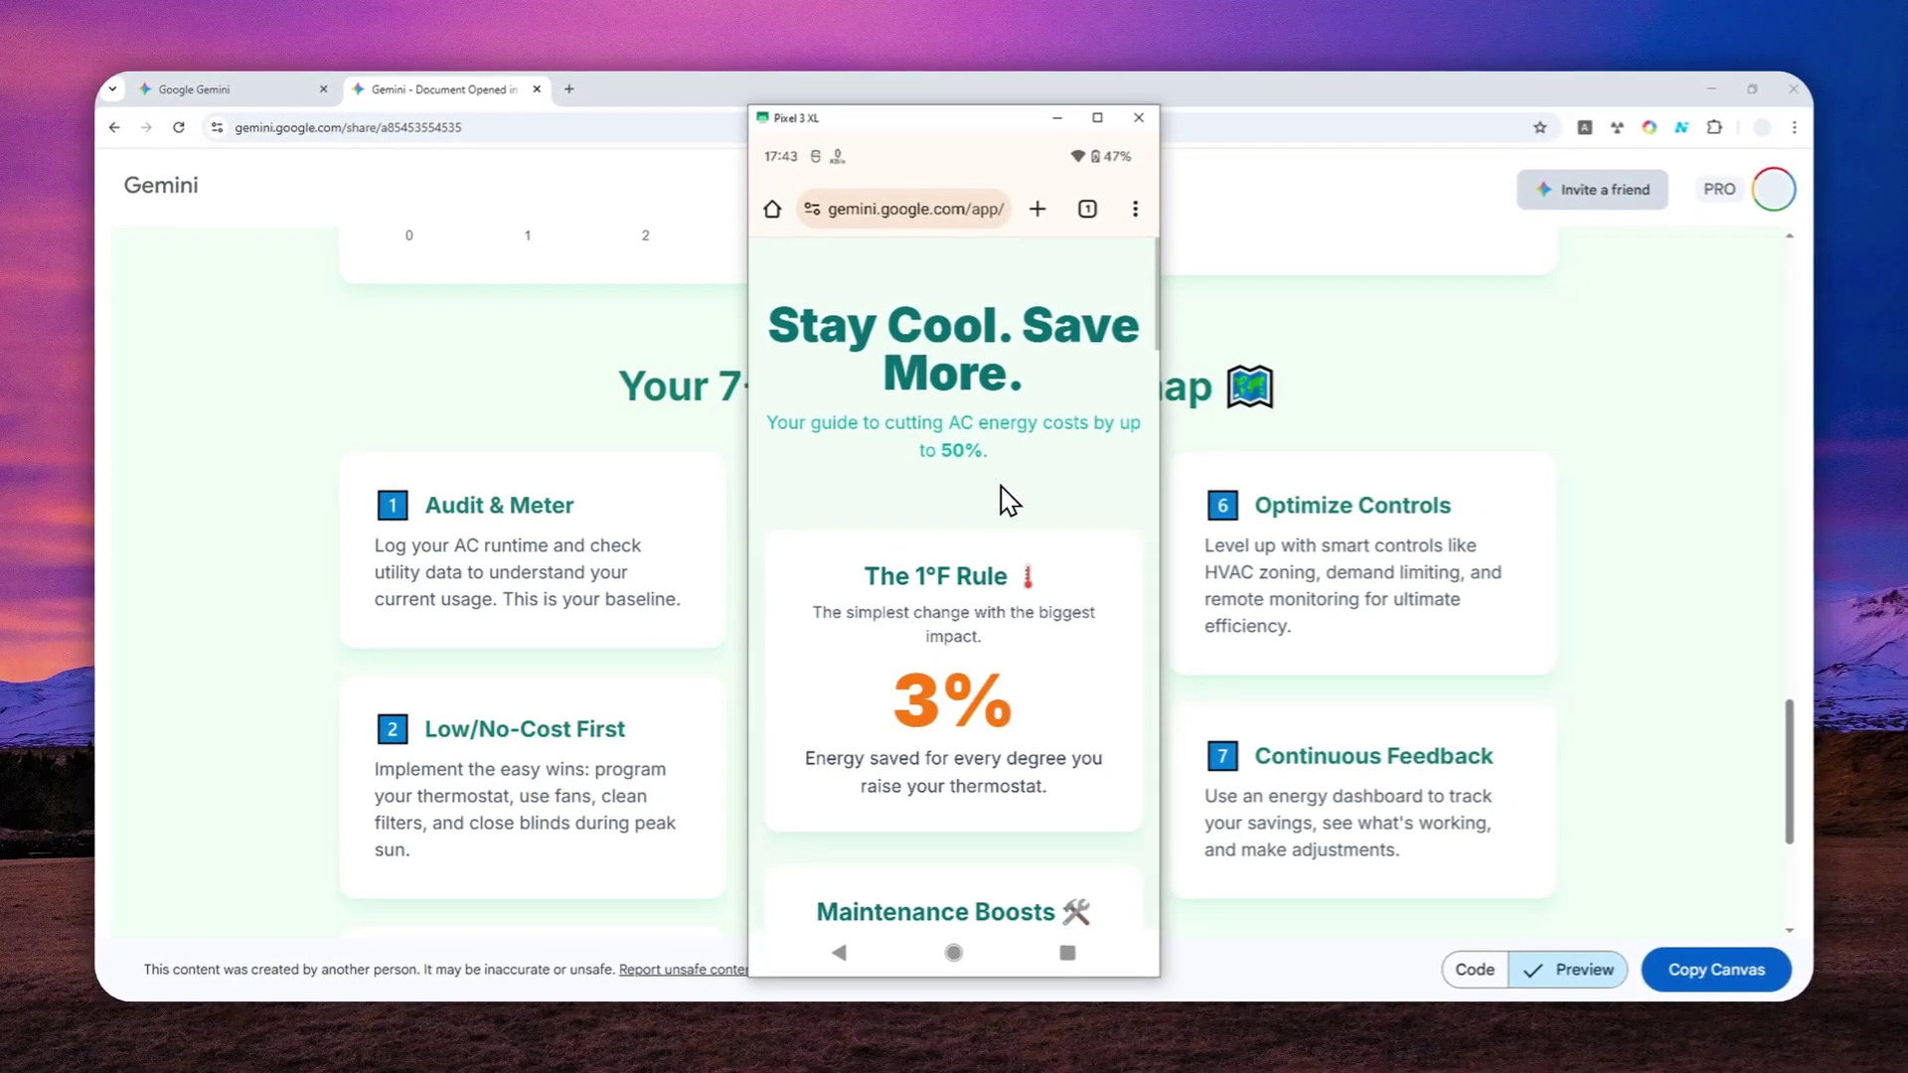
Bring the shared page forward and scroll from the headline down to 'Your 7-Step Savings Roadmap'
click(505, 342)
scroll(1193, 696, up, 15)
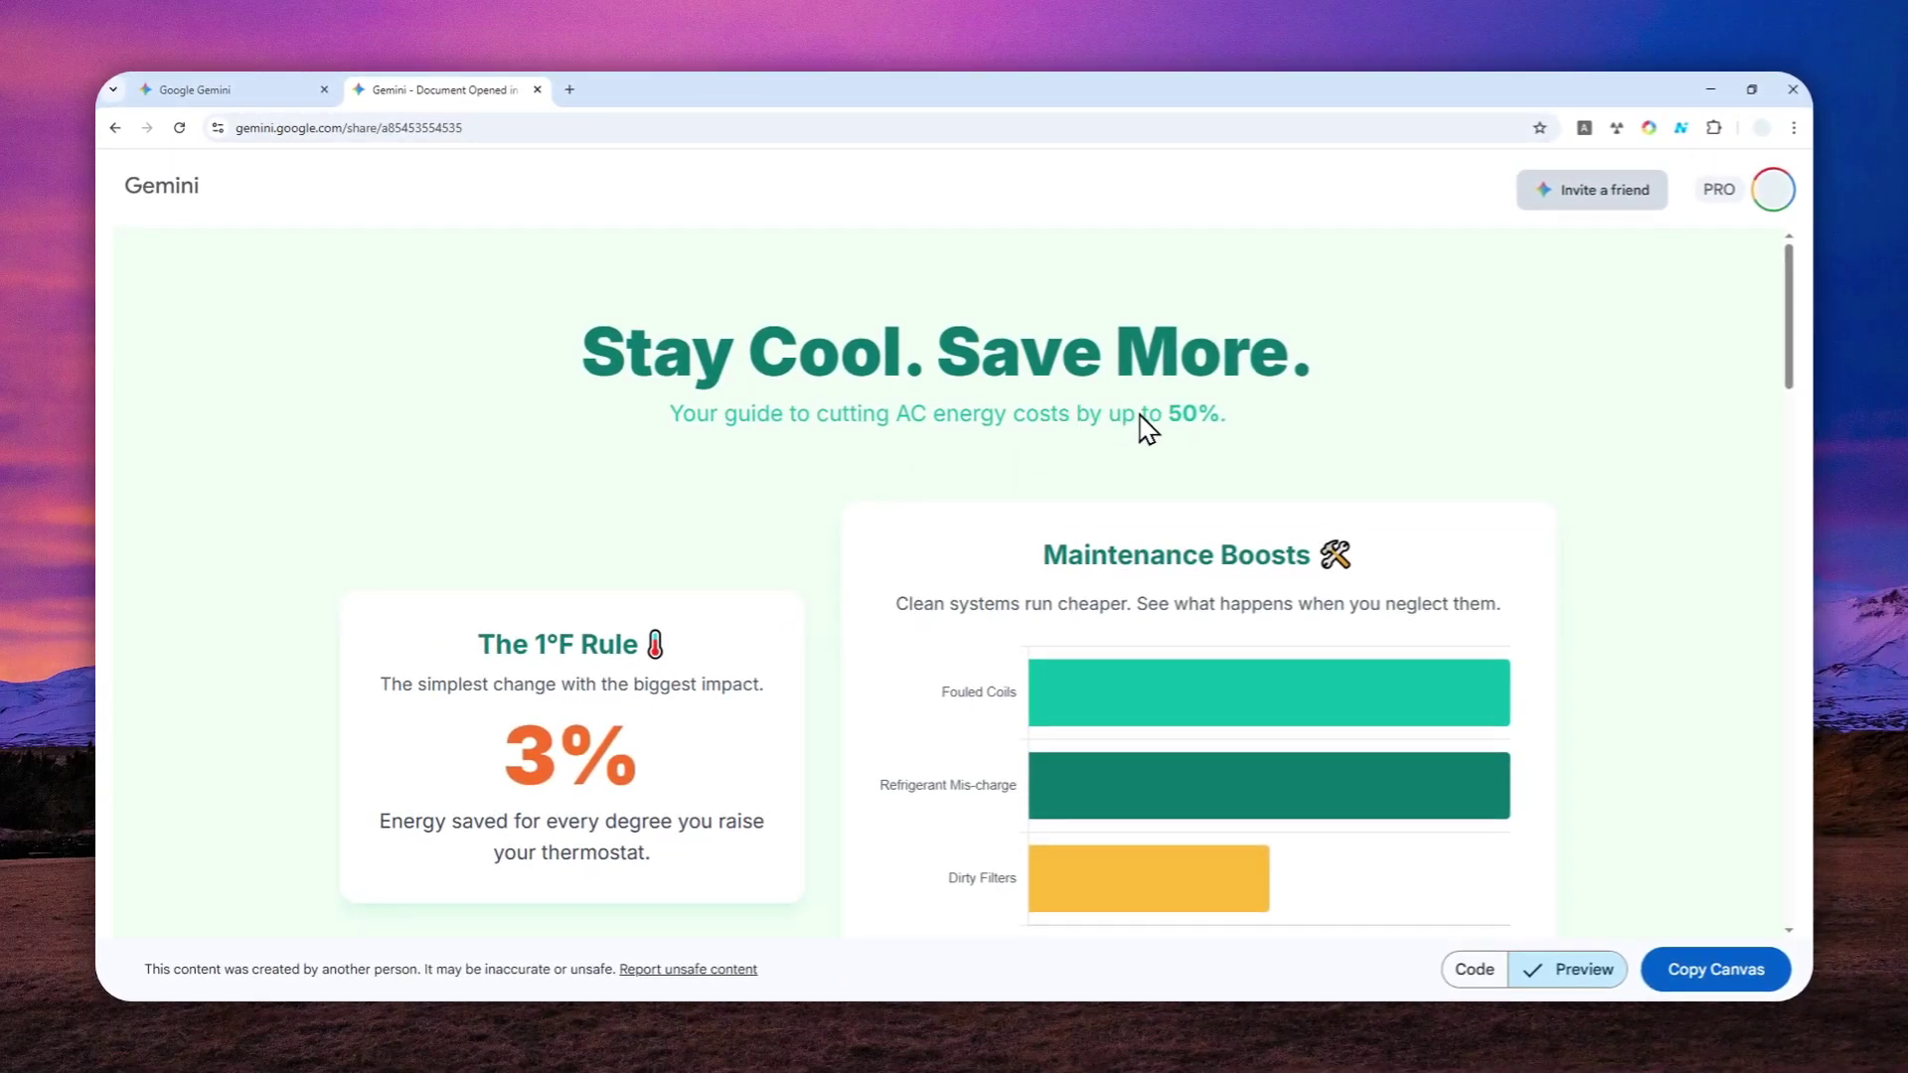
scroll(994, 447, down, 5)
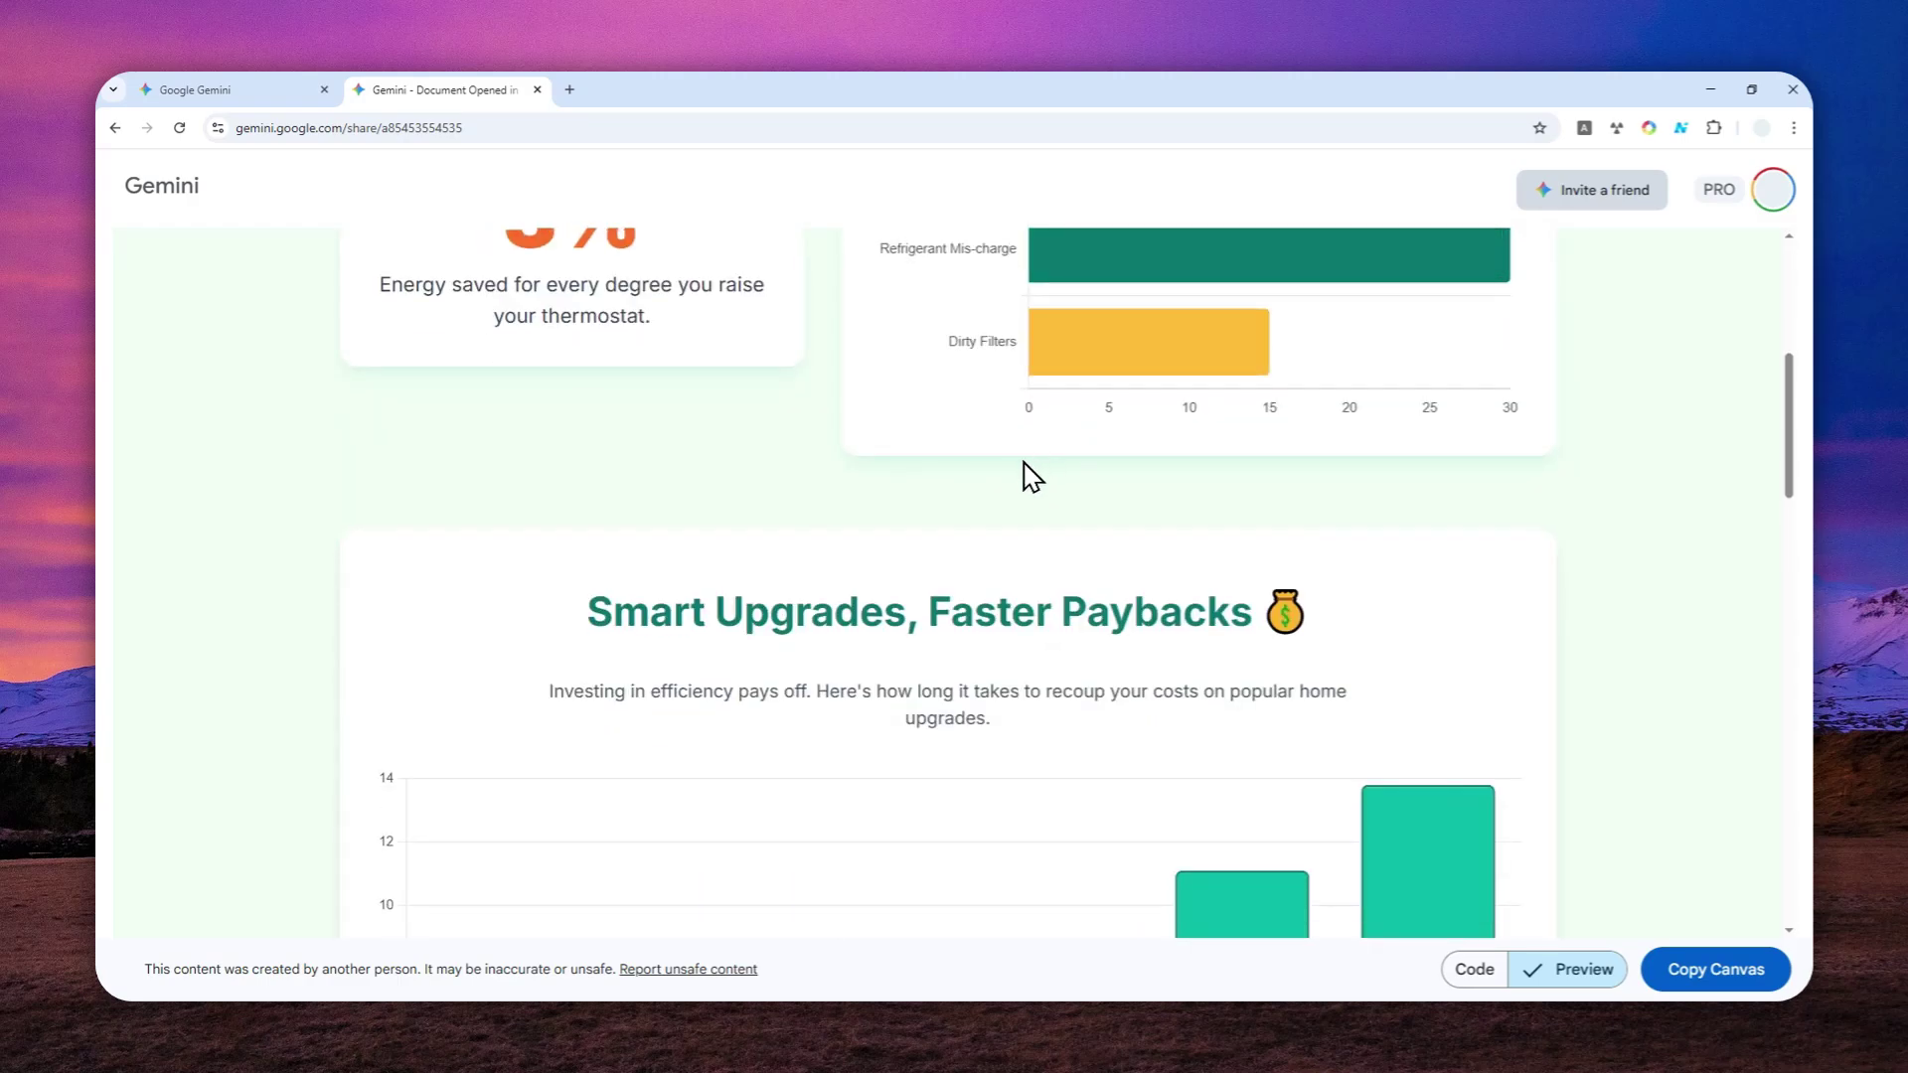
scroll(994, 490, down, 3)
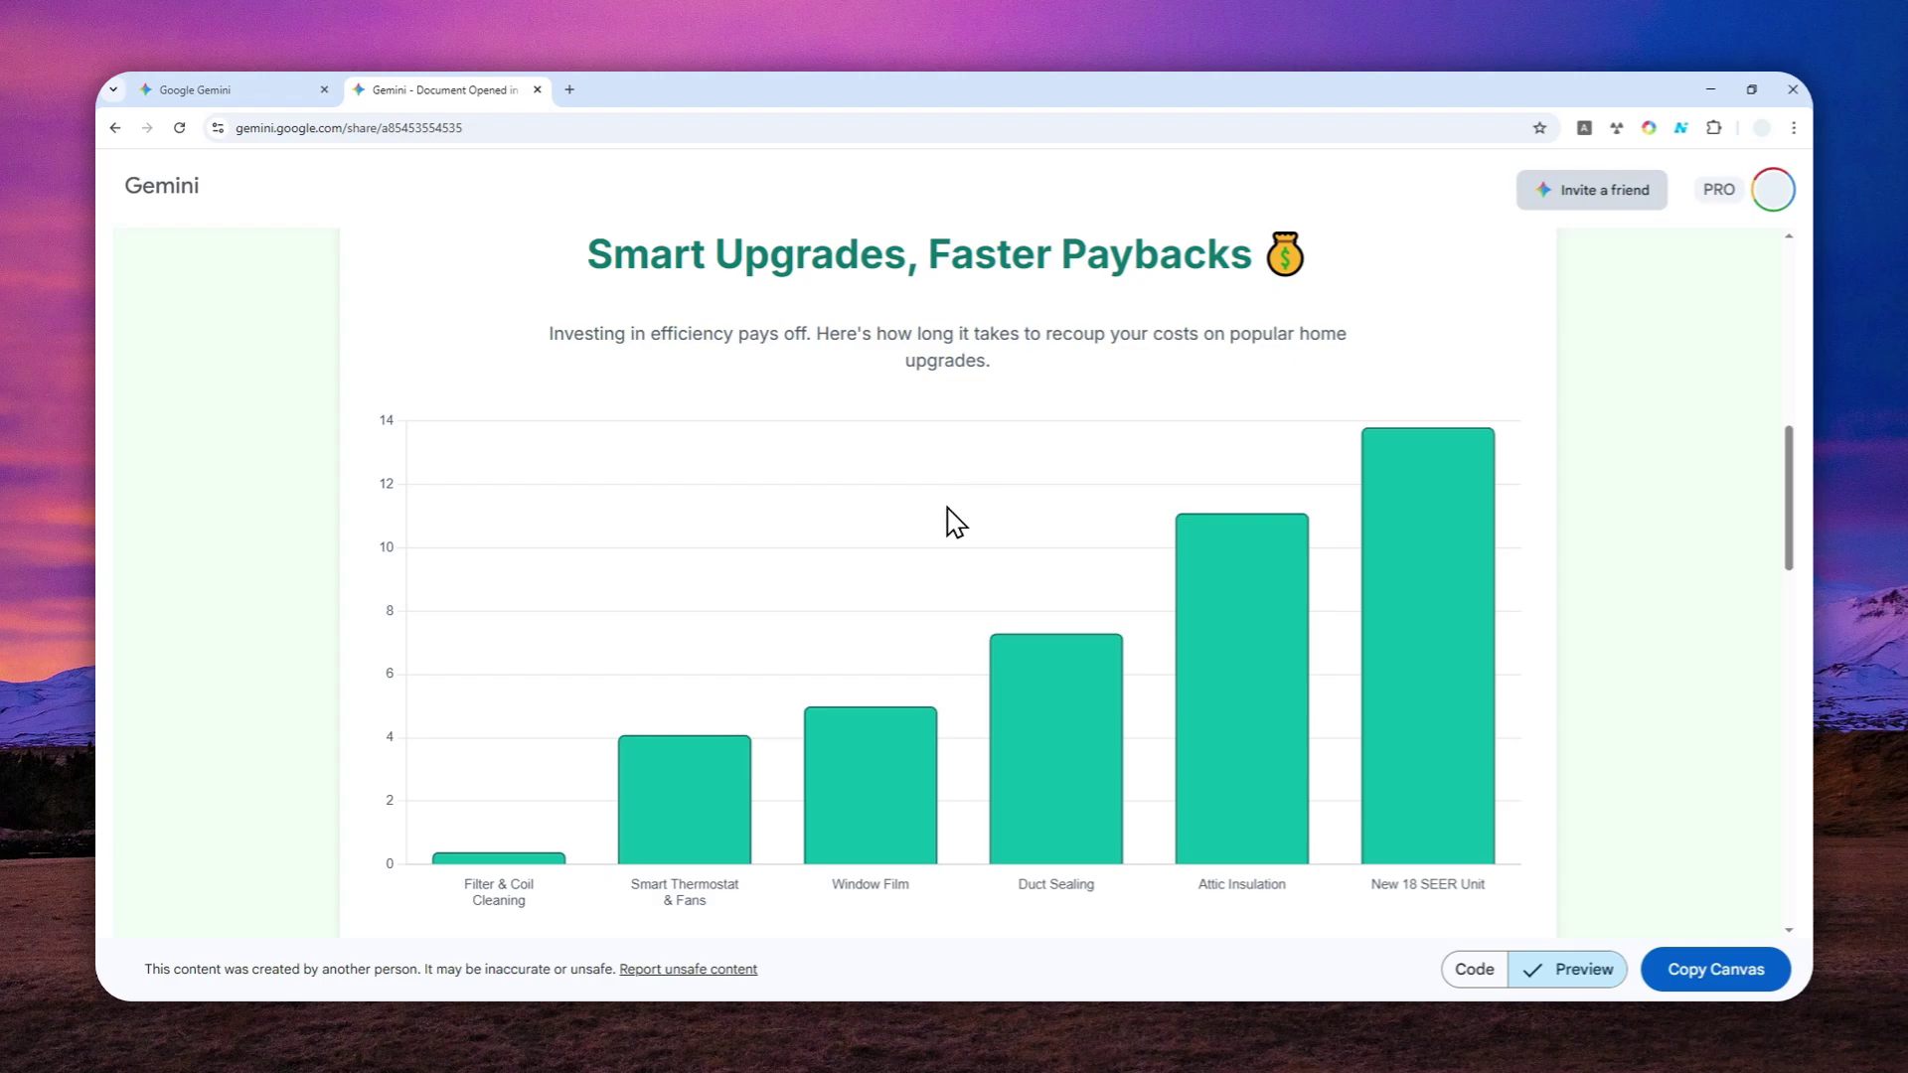
scroll(921, 529, down, 11)
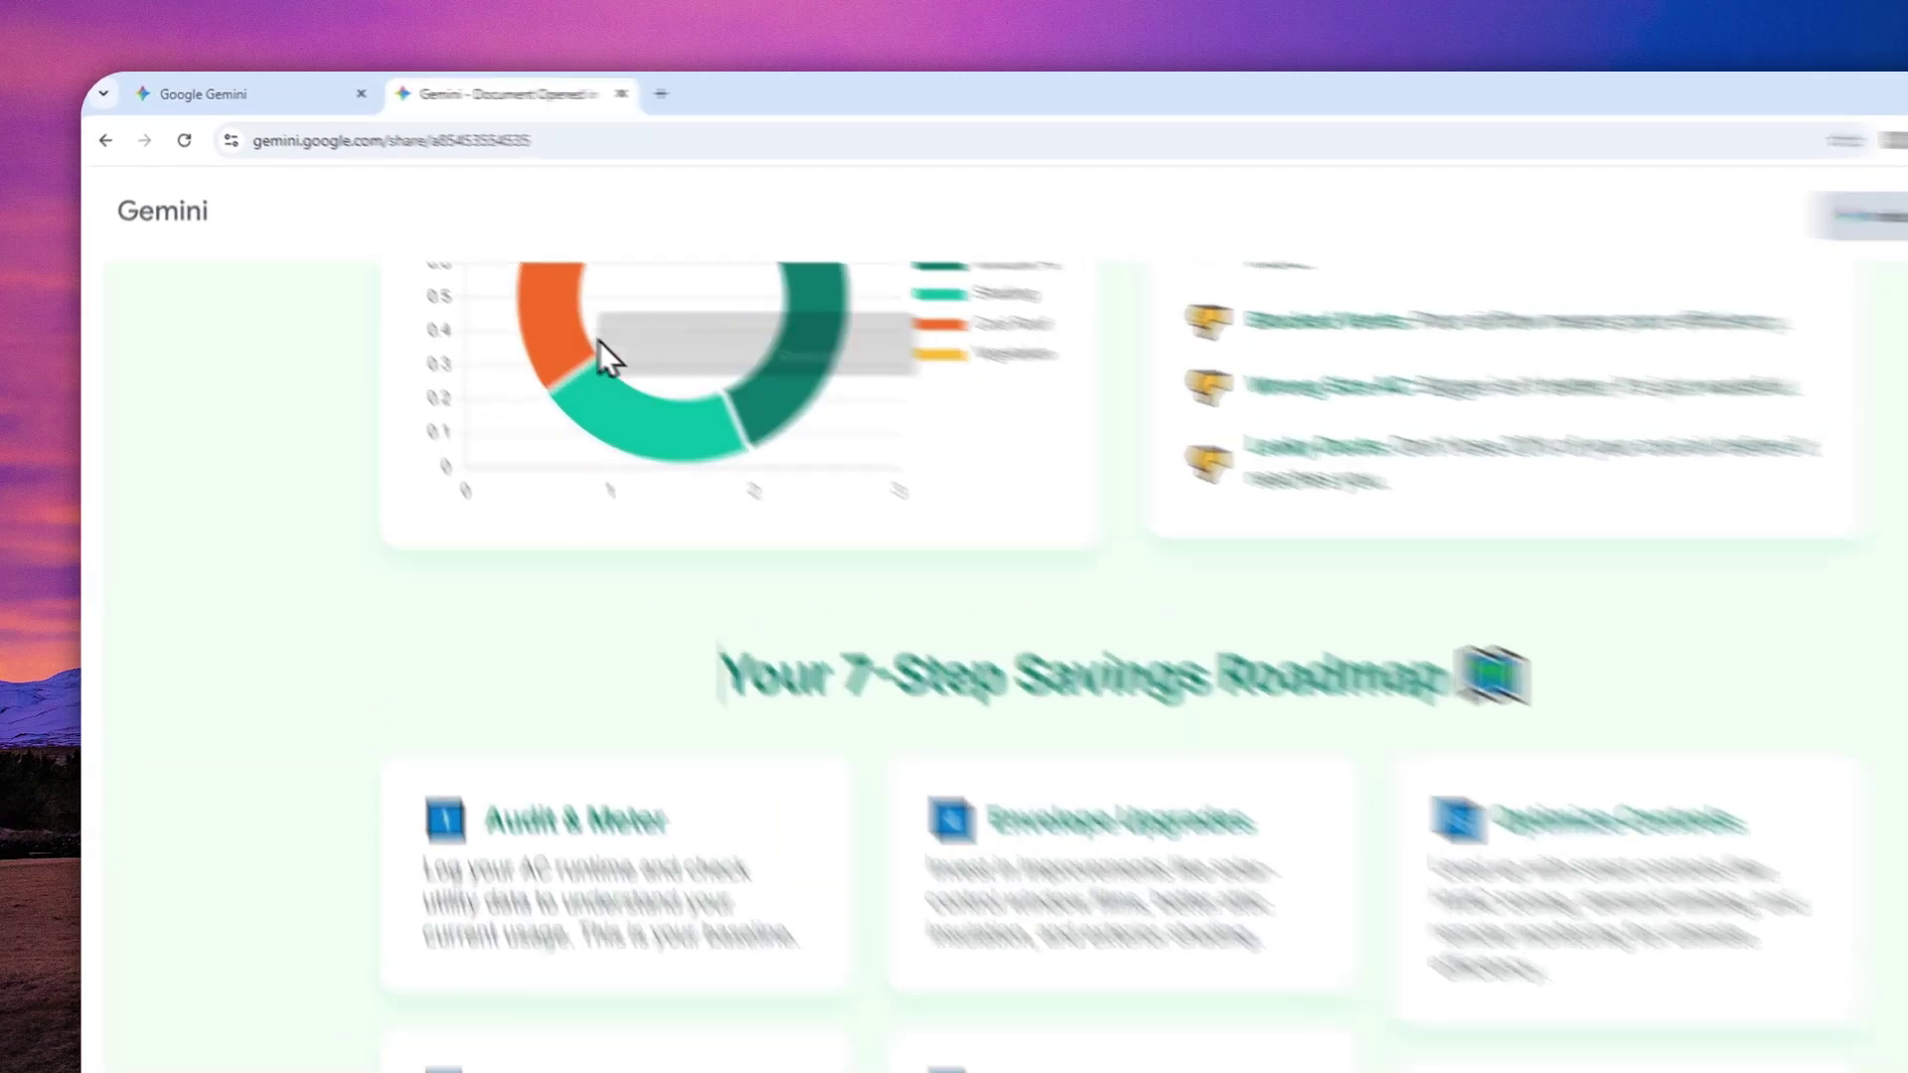
In the original Gemini chat, close the share dialog, show the Code view, and copy all of the HTML
click(232, 89)
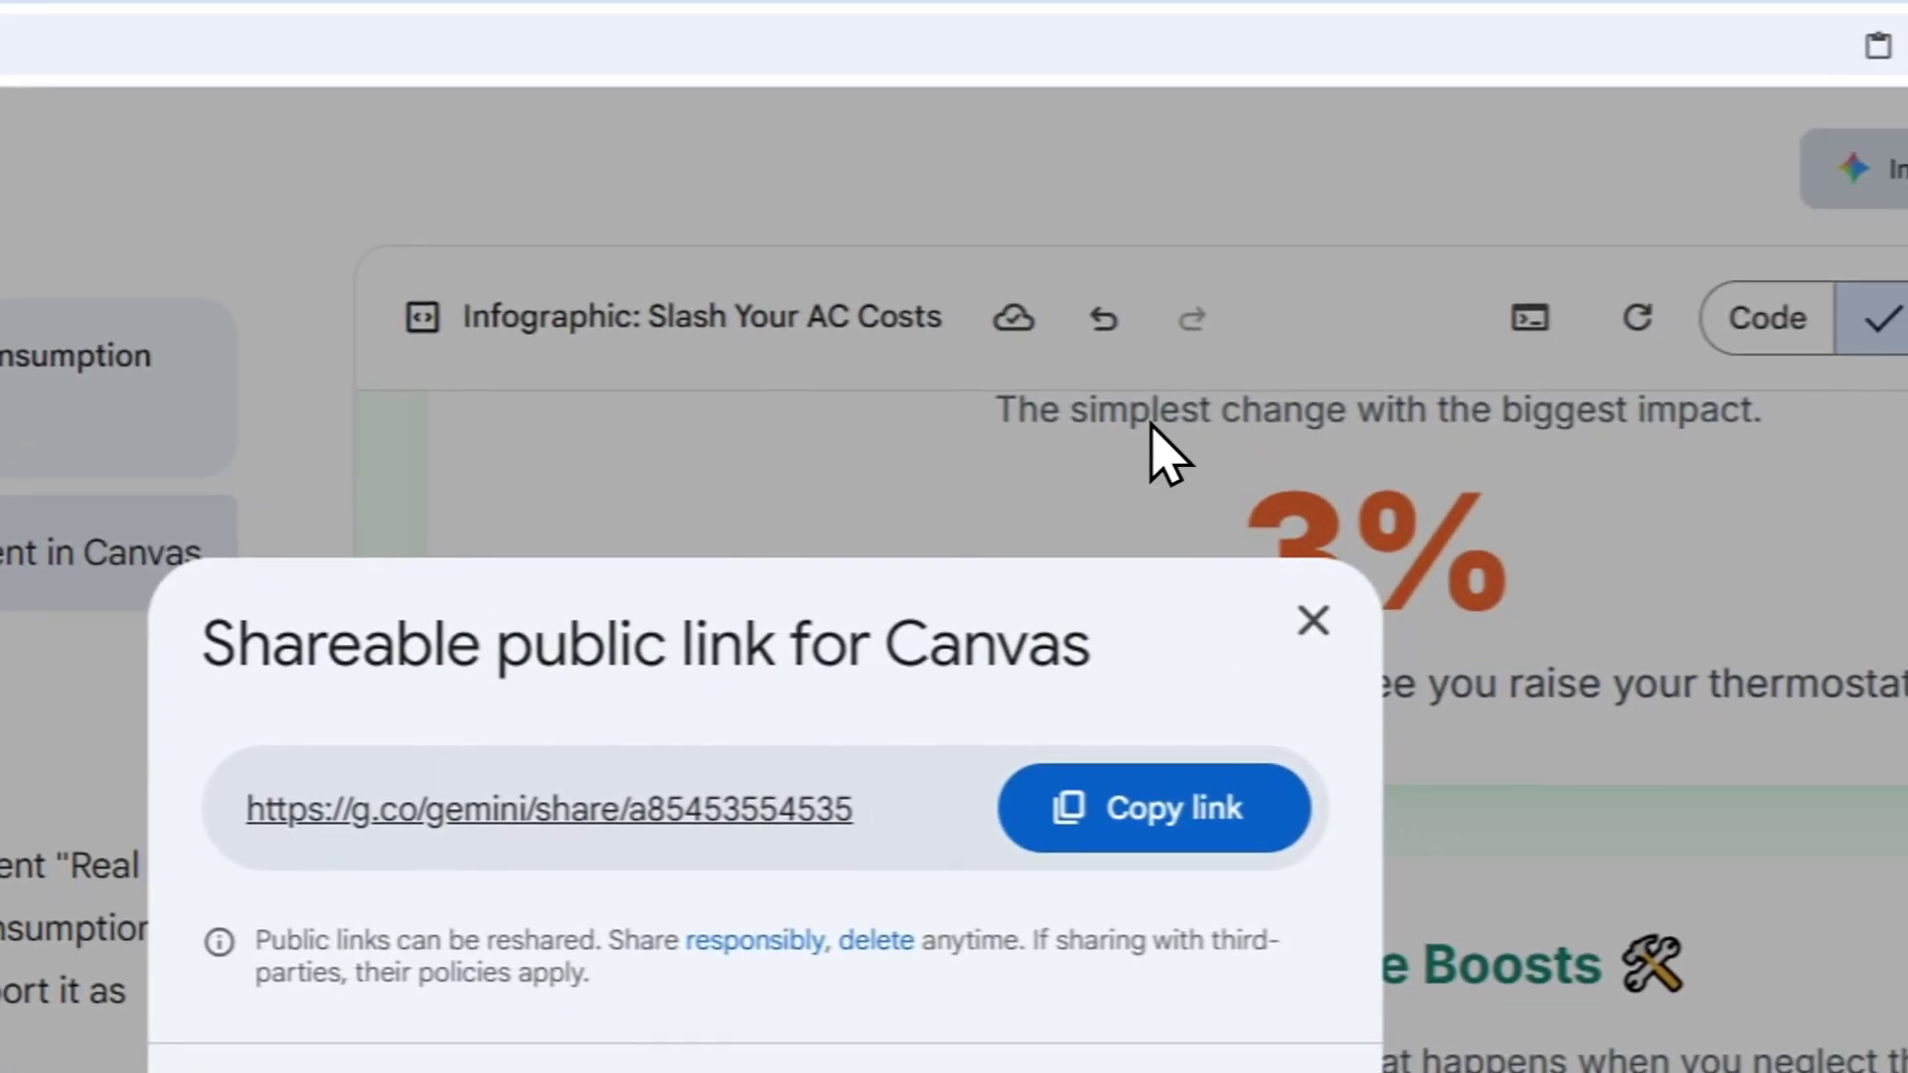
click(1423, 633)
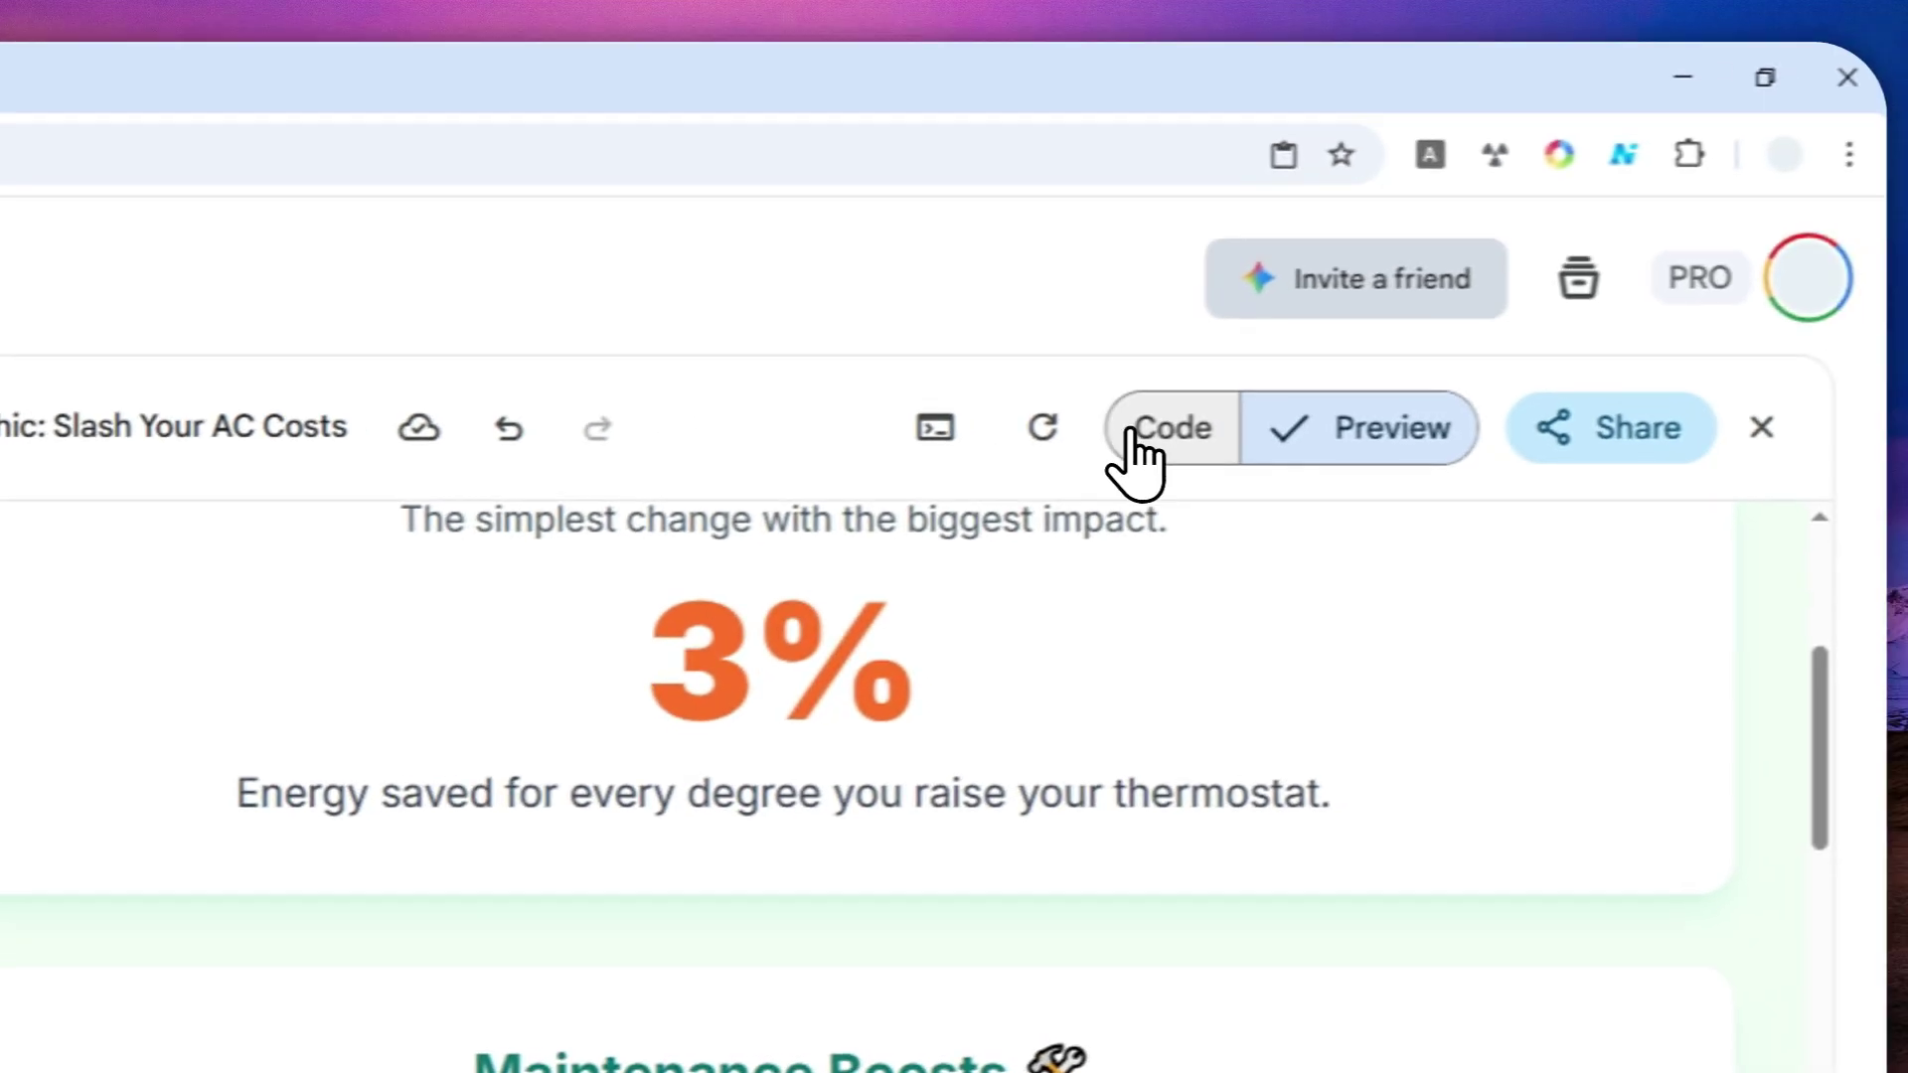
click(1391, 383)
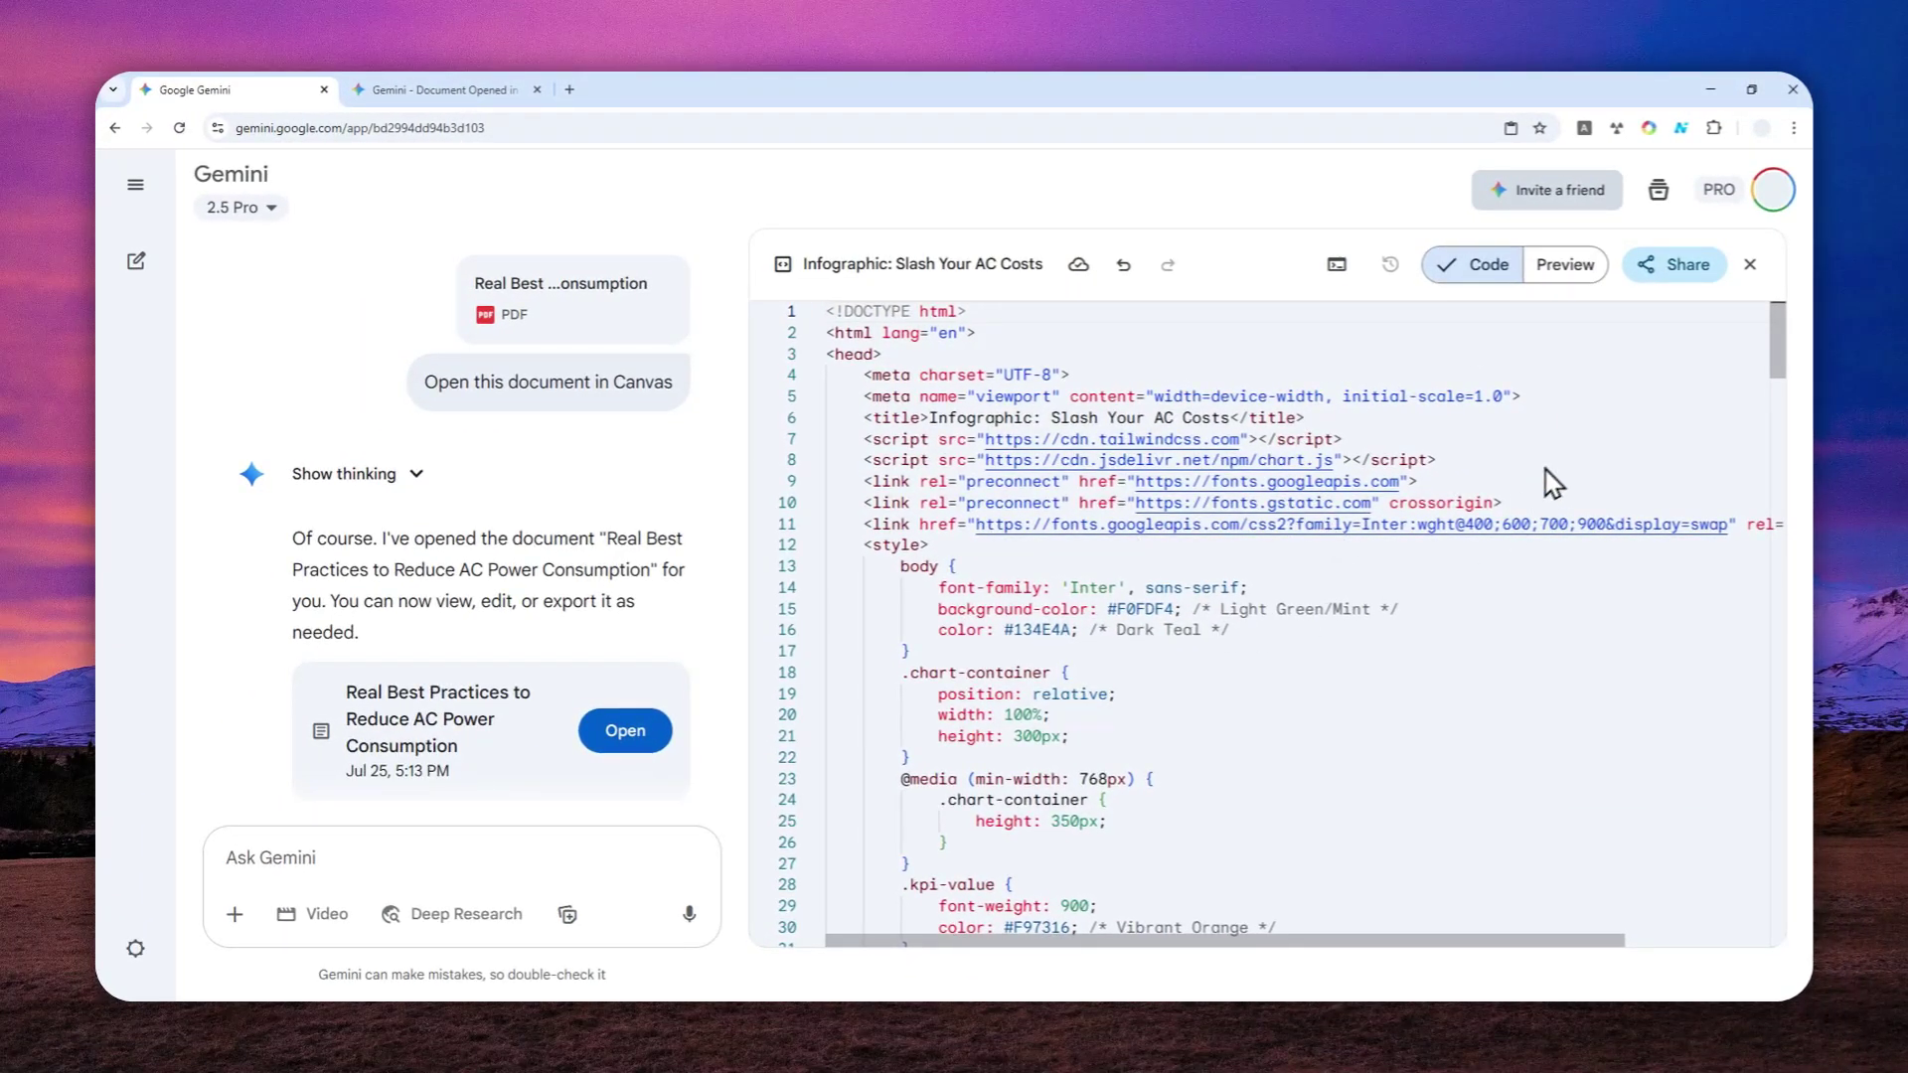
scroll(1530, 477, down, 8)
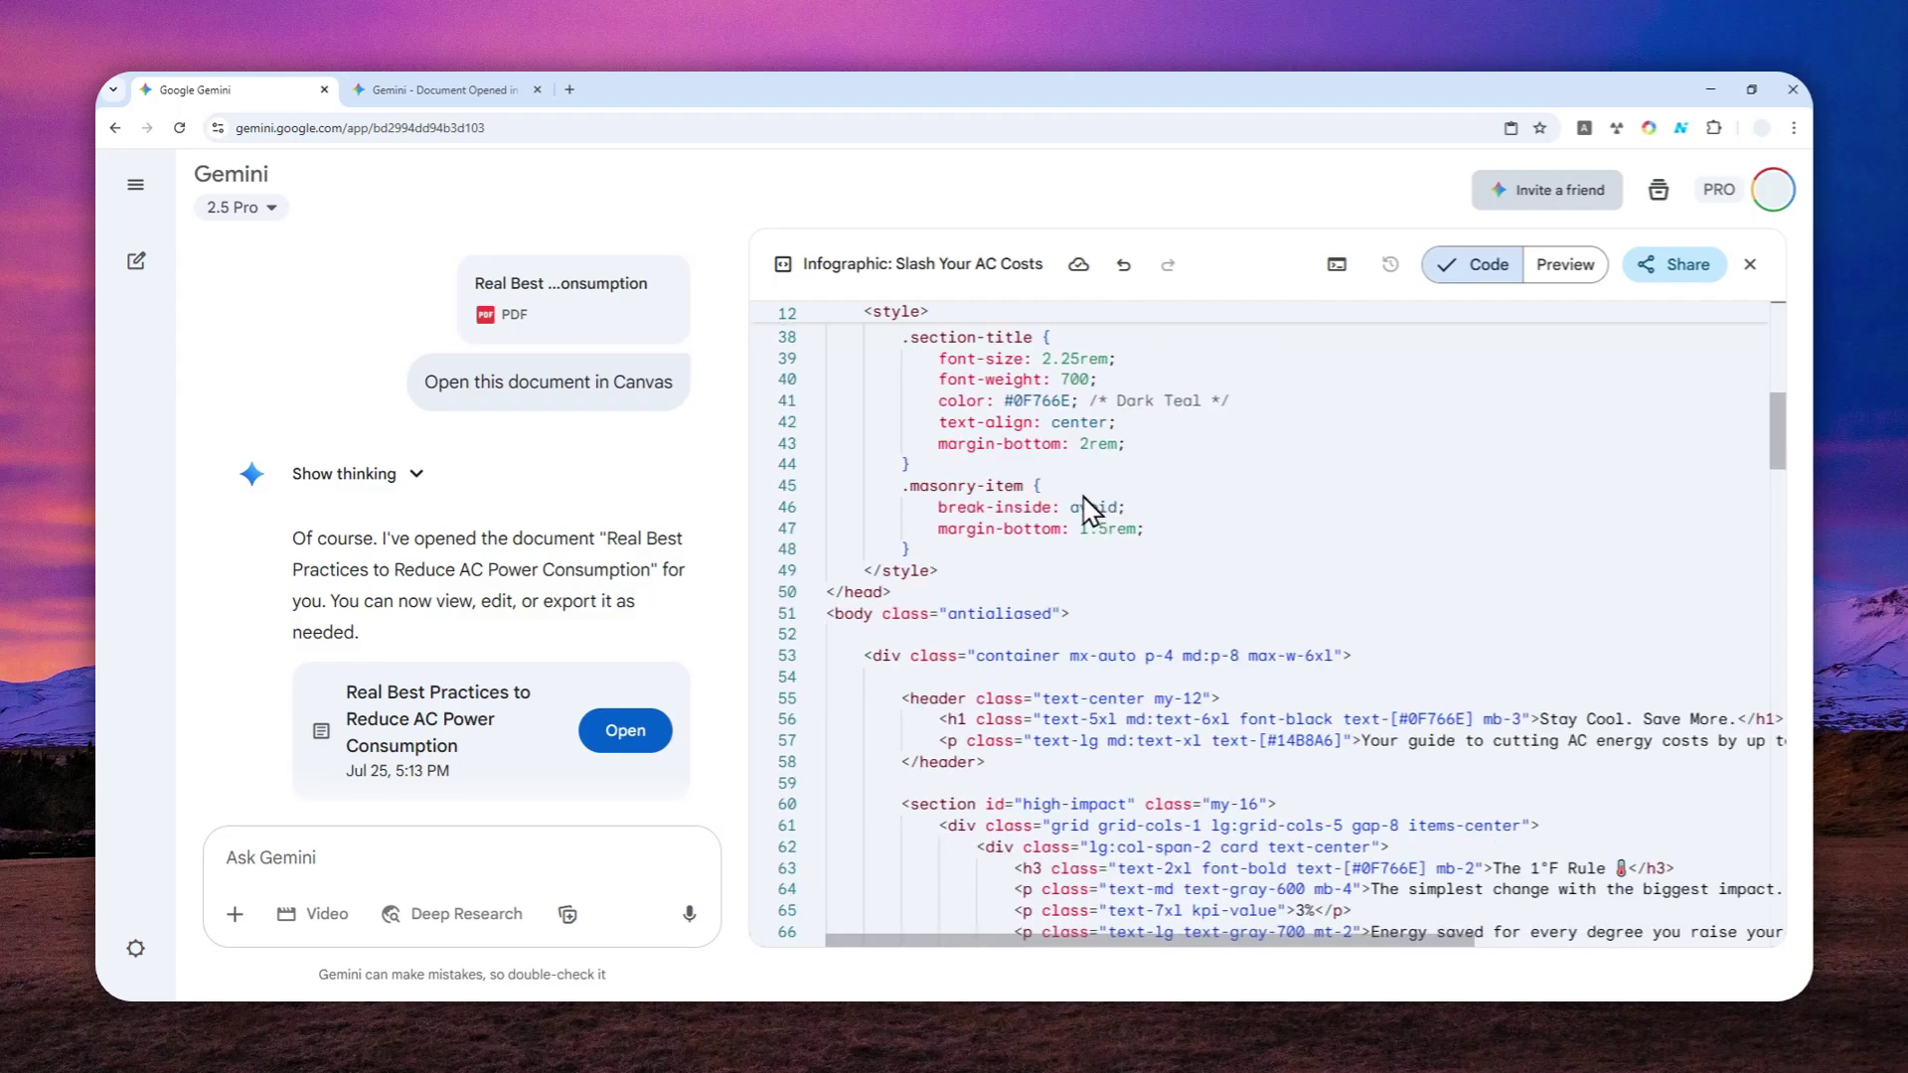
click(919, 421)
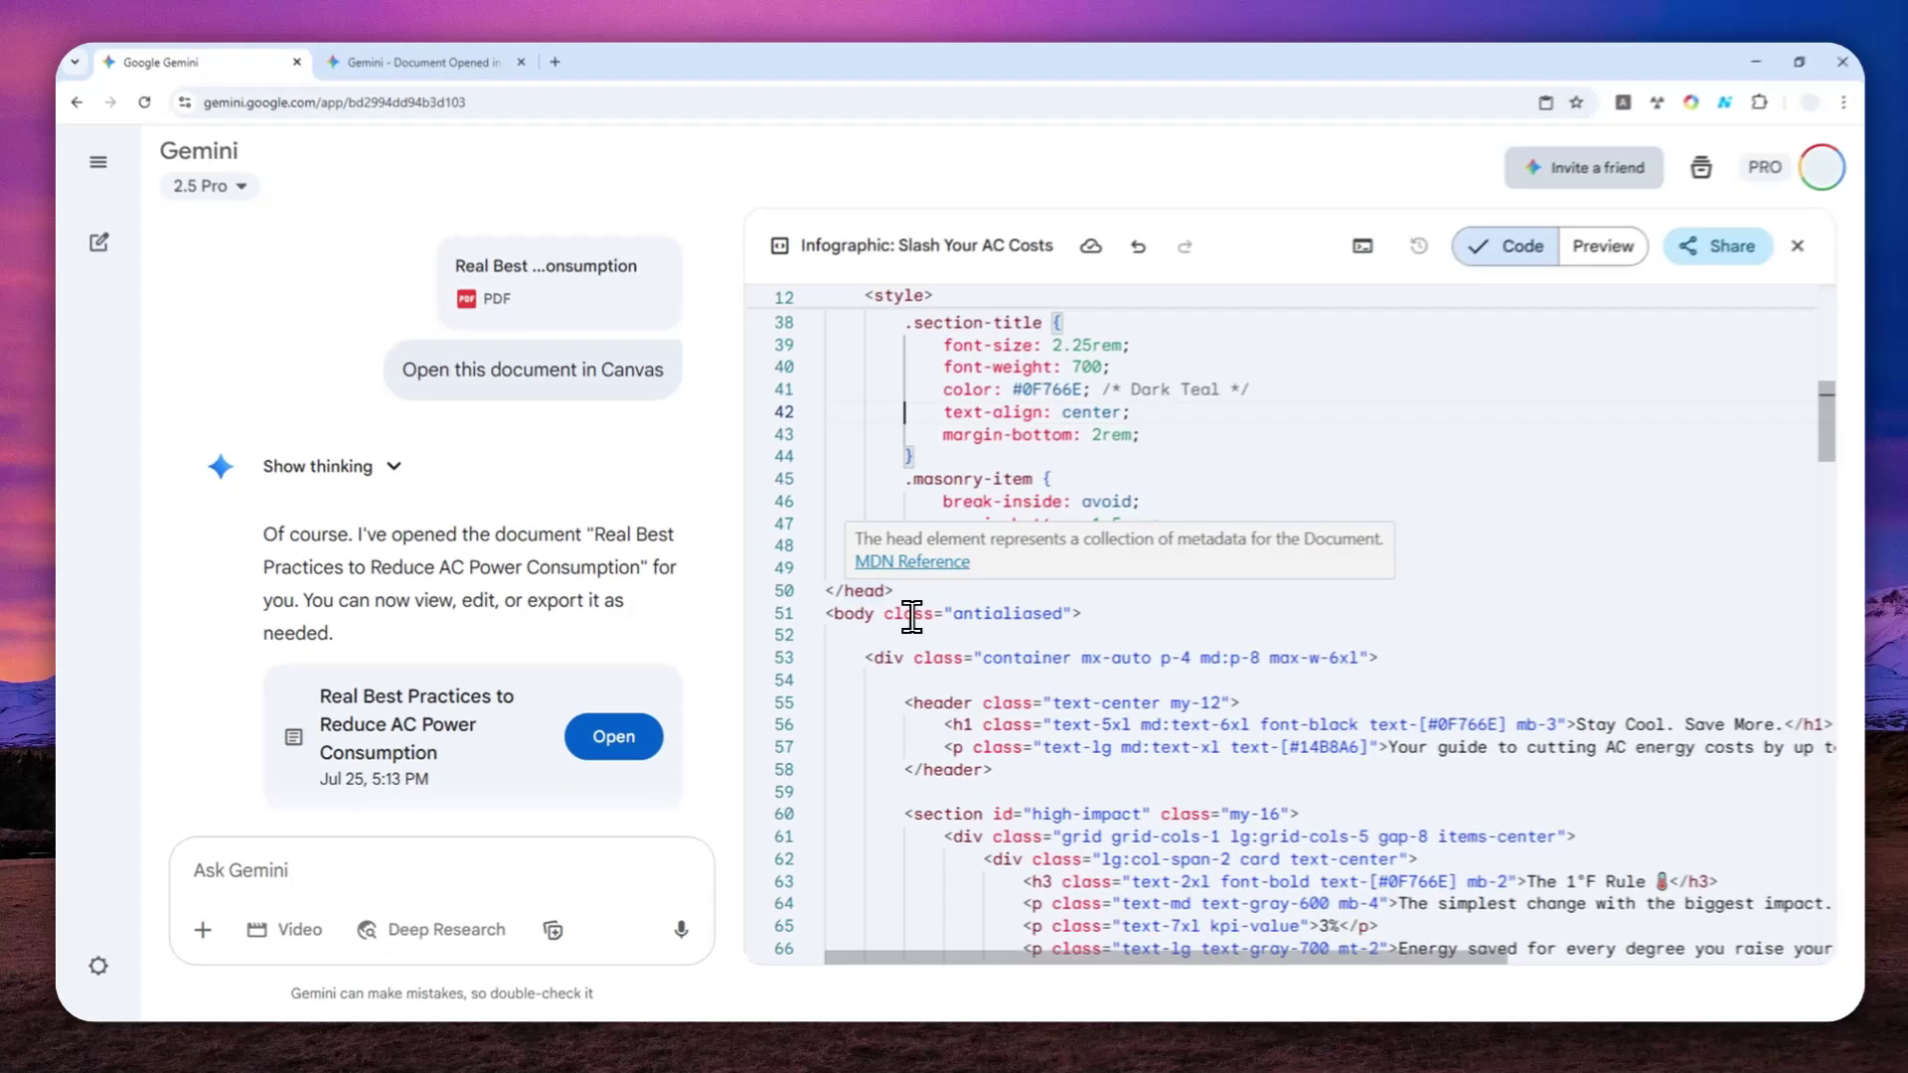
key(ctrl+a)
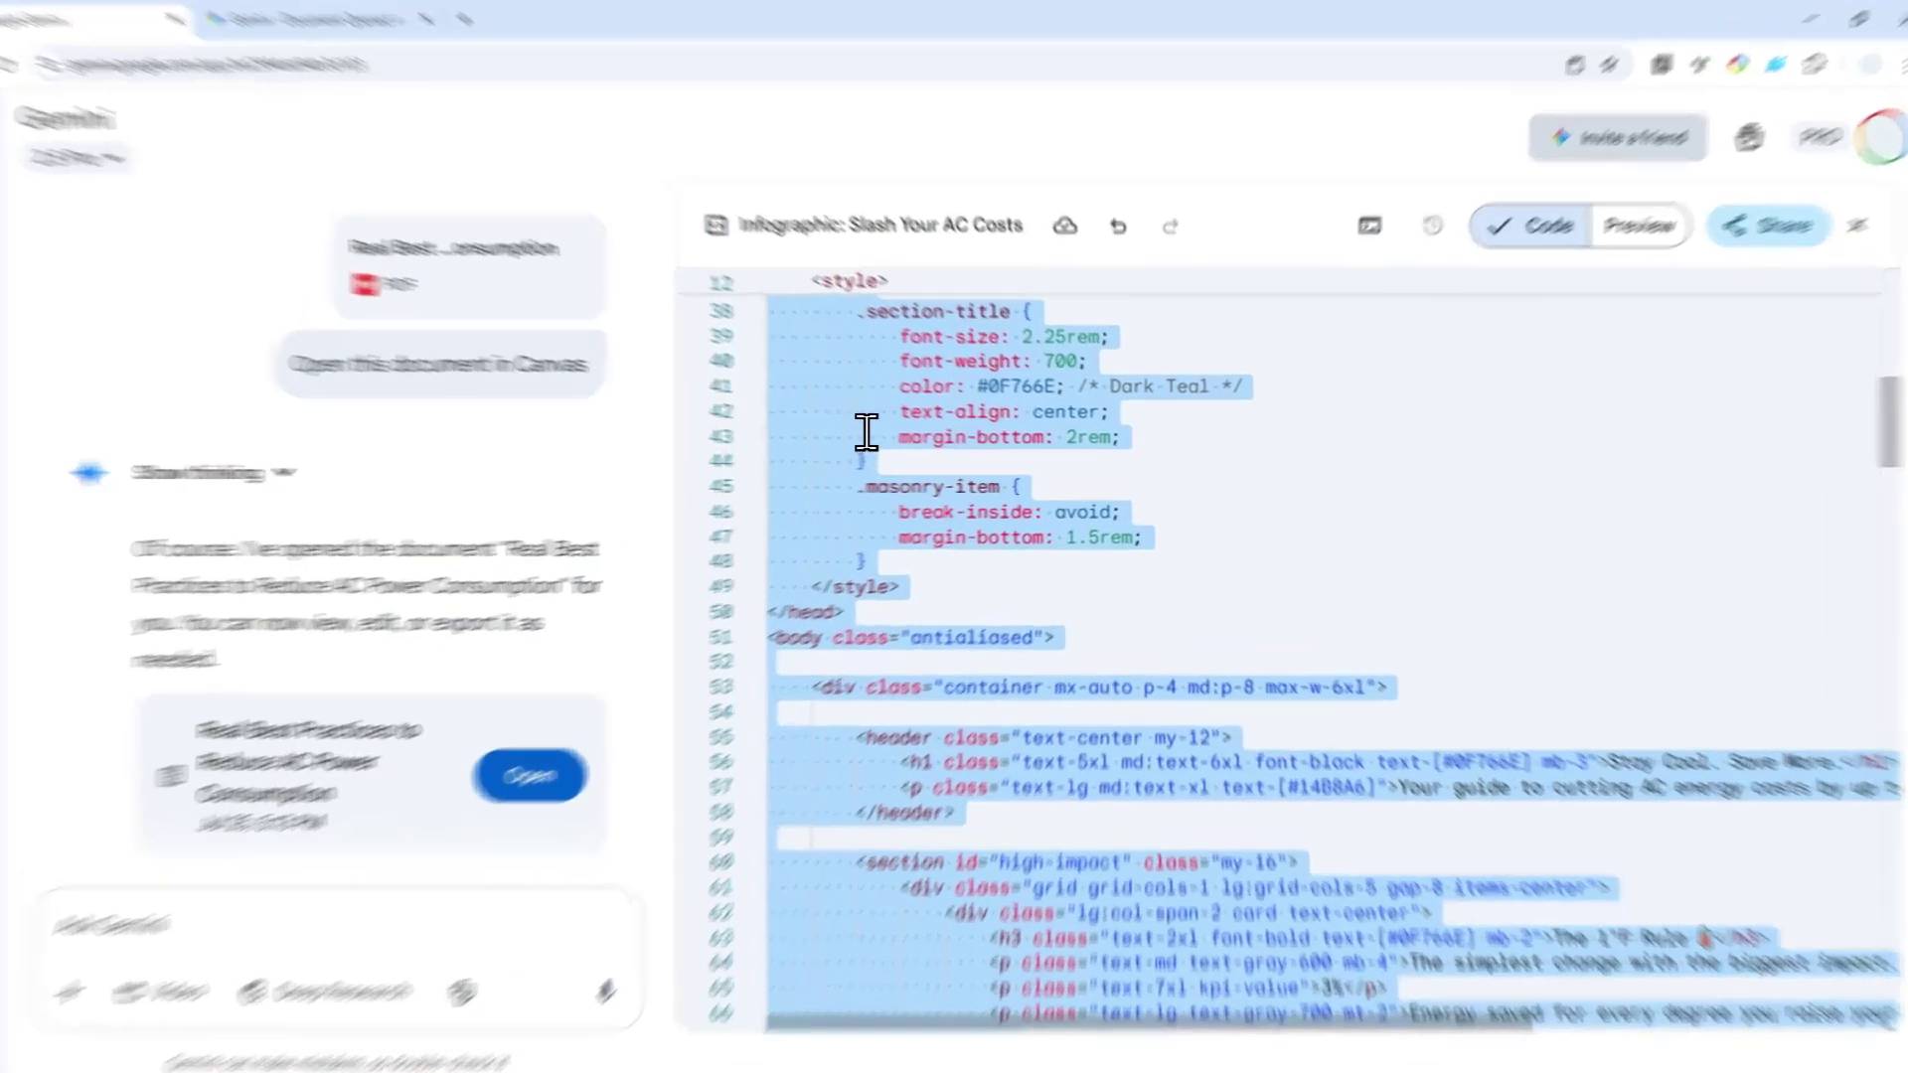
right_click(887, 394)
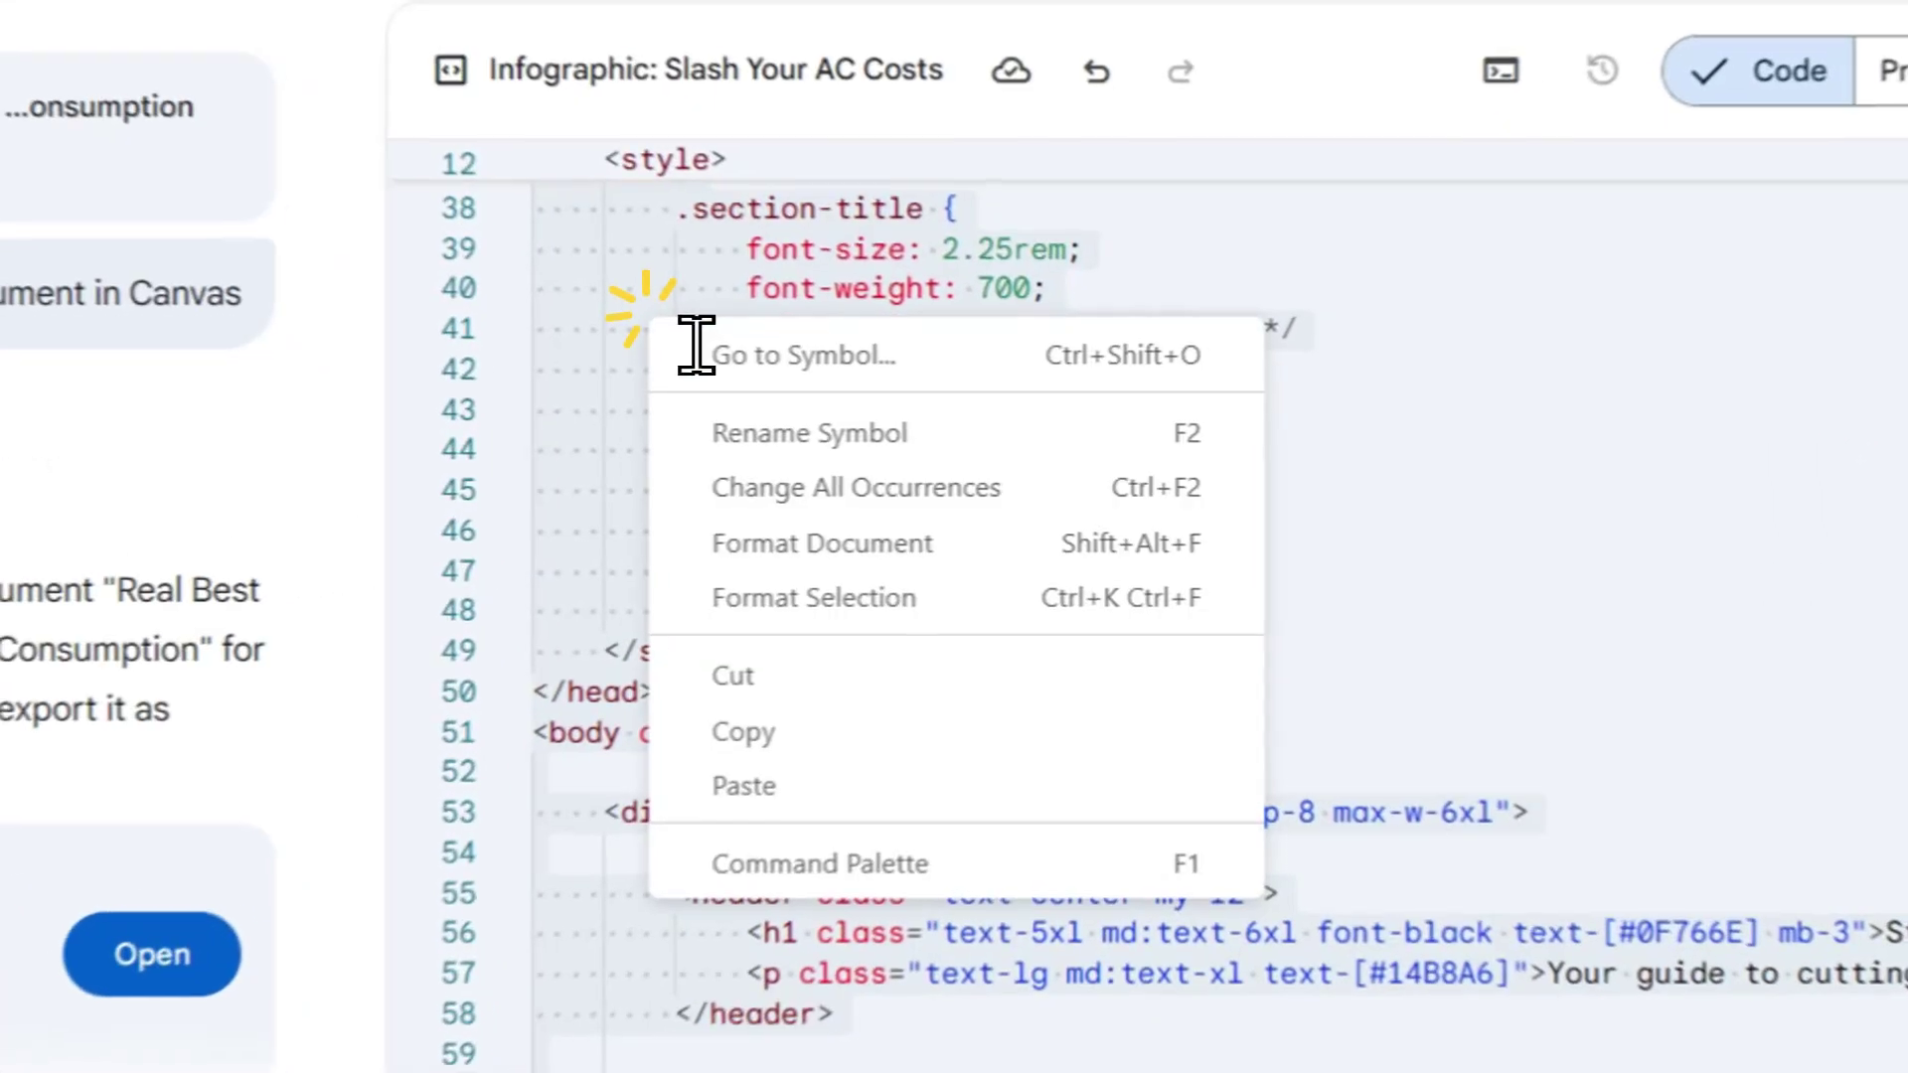
click(967, 615)
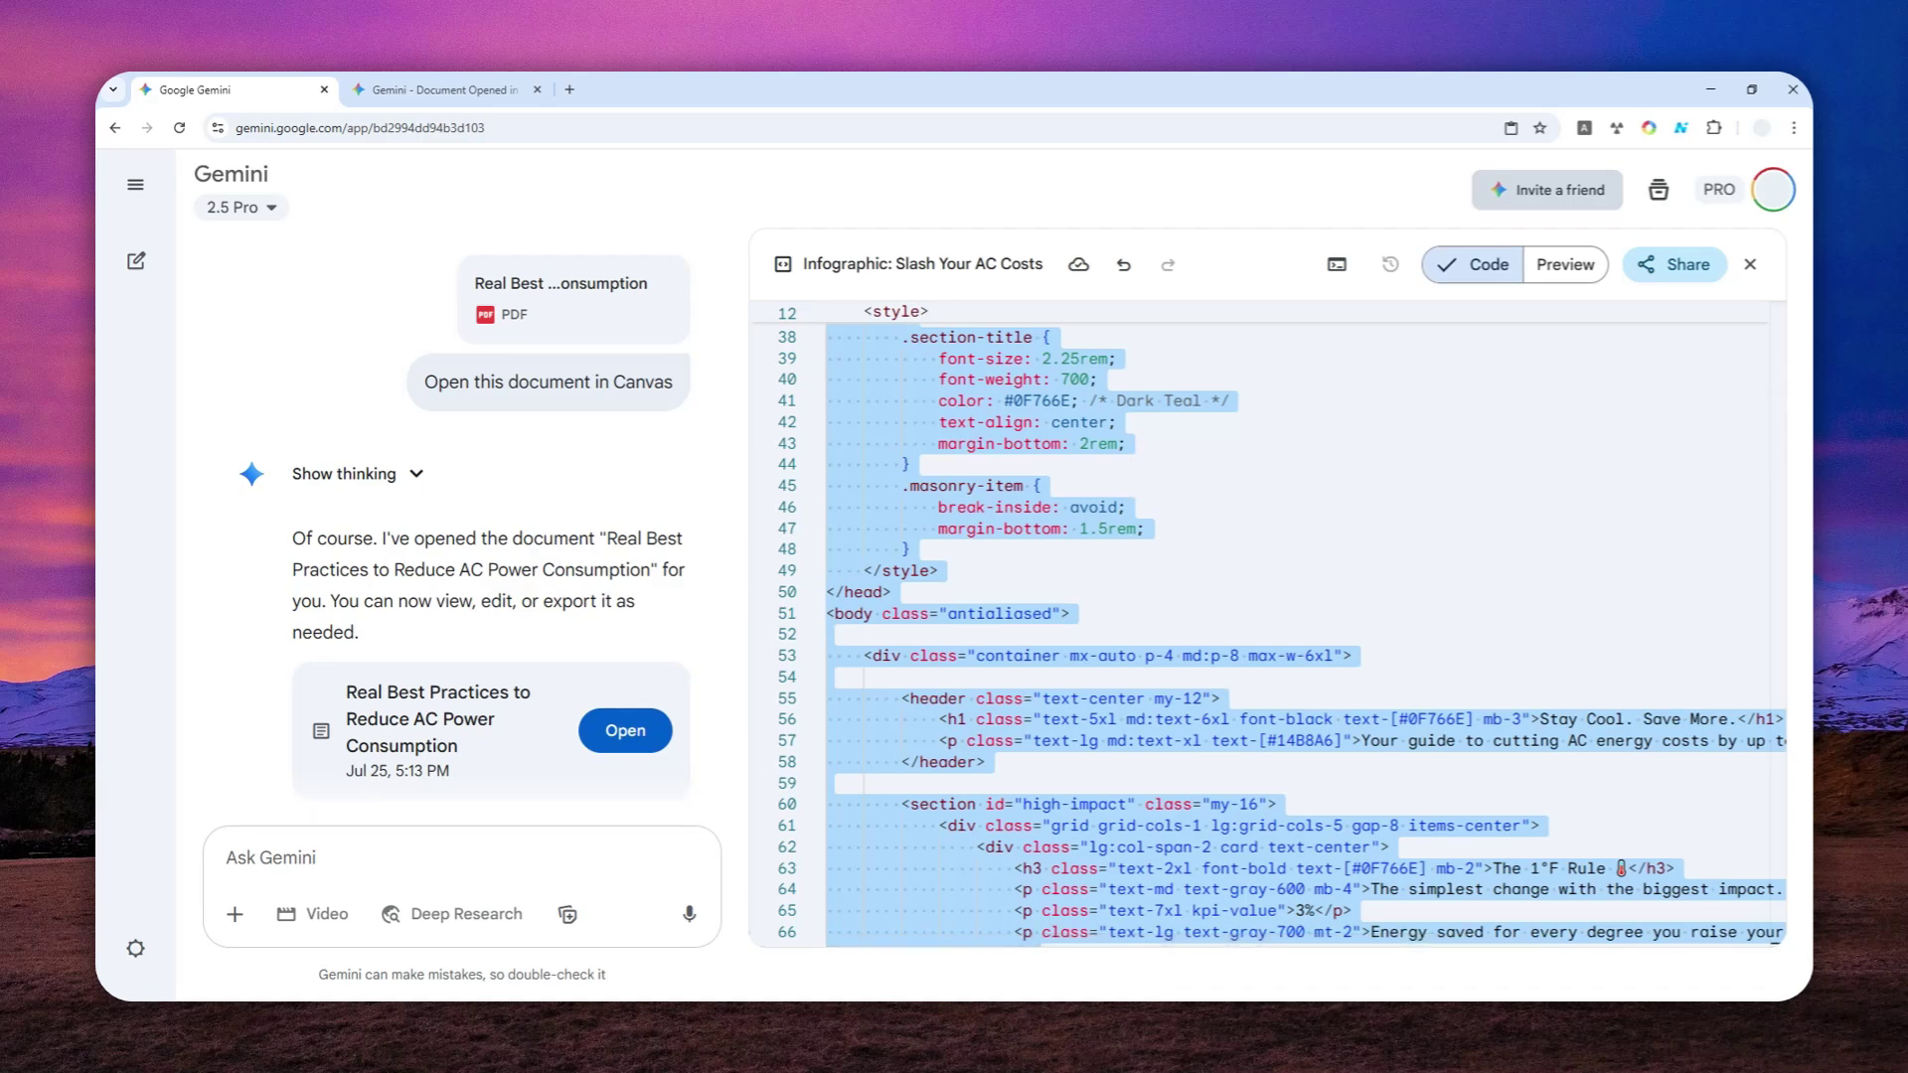
Create a new text document named 'index' in the Downloads folder
key(alt+Tab)
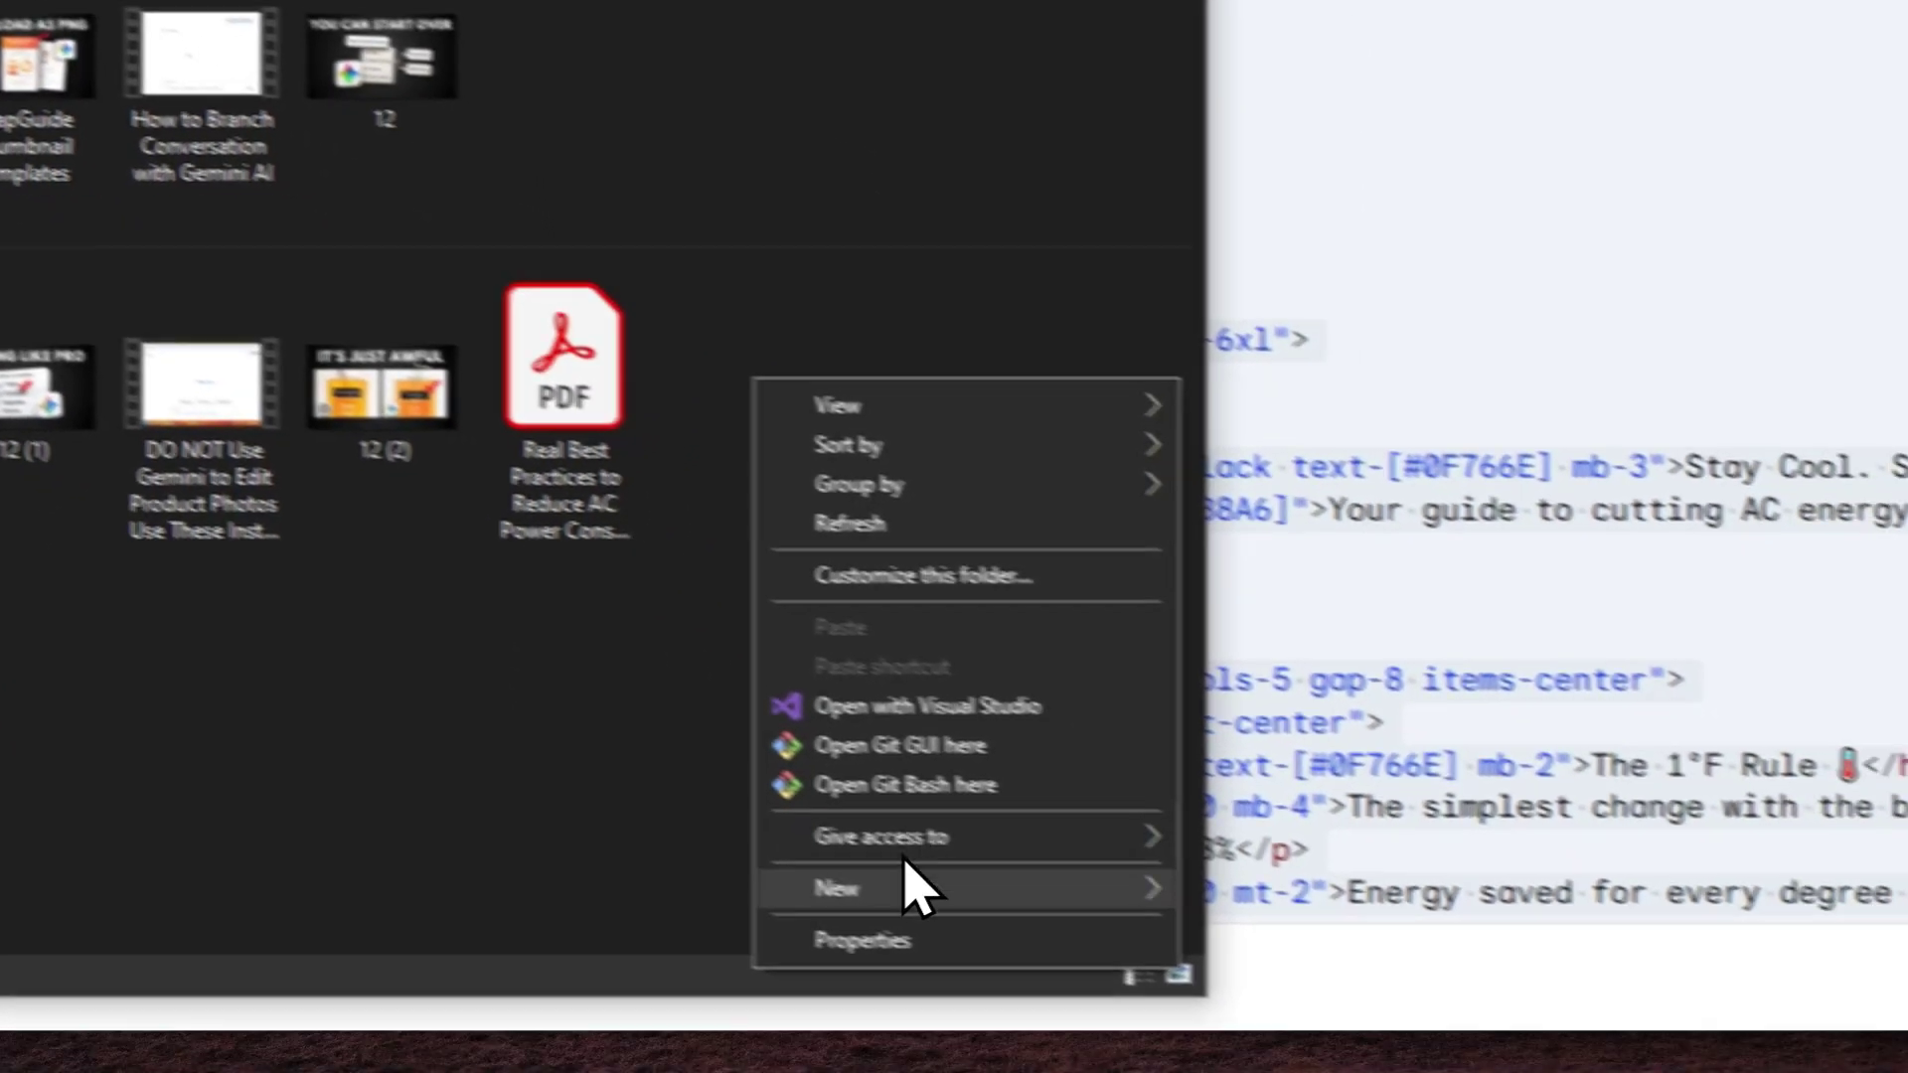
mouse_move(1049, 930)
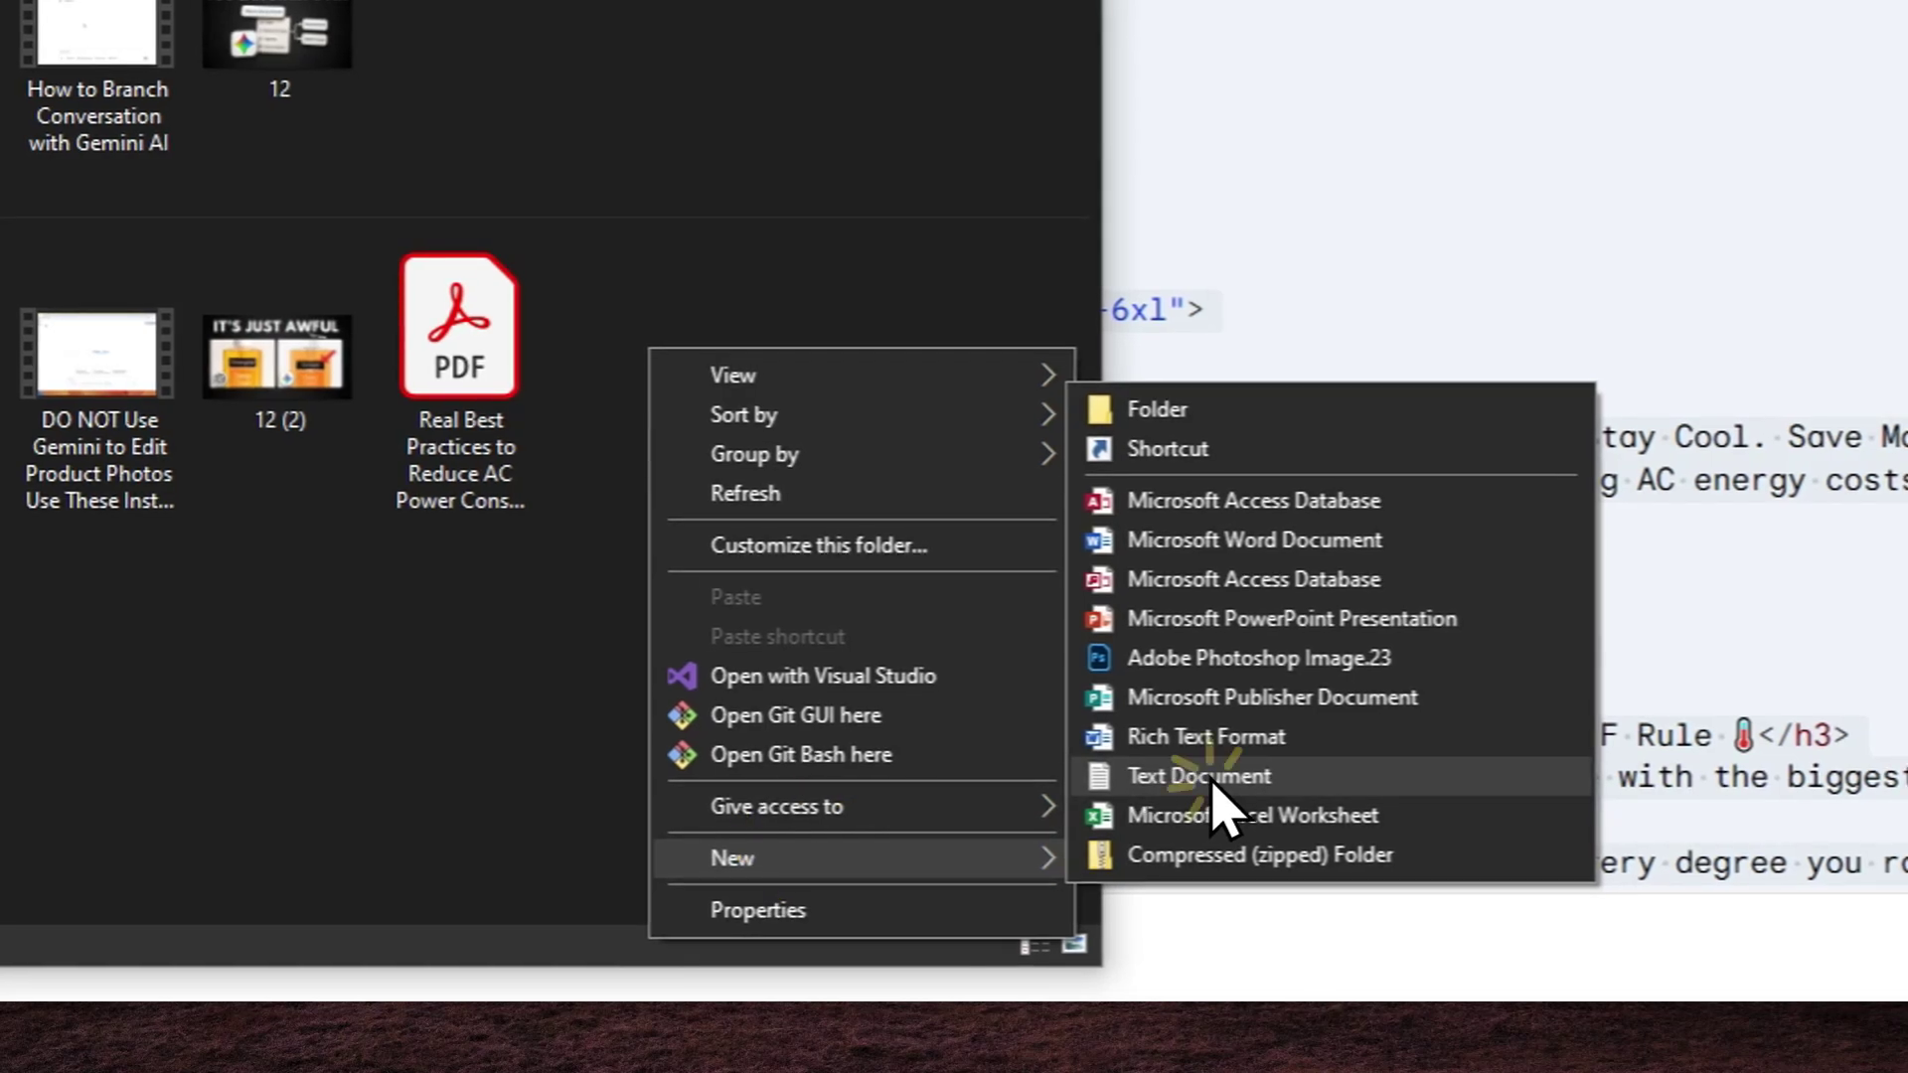
click(1213, 785)
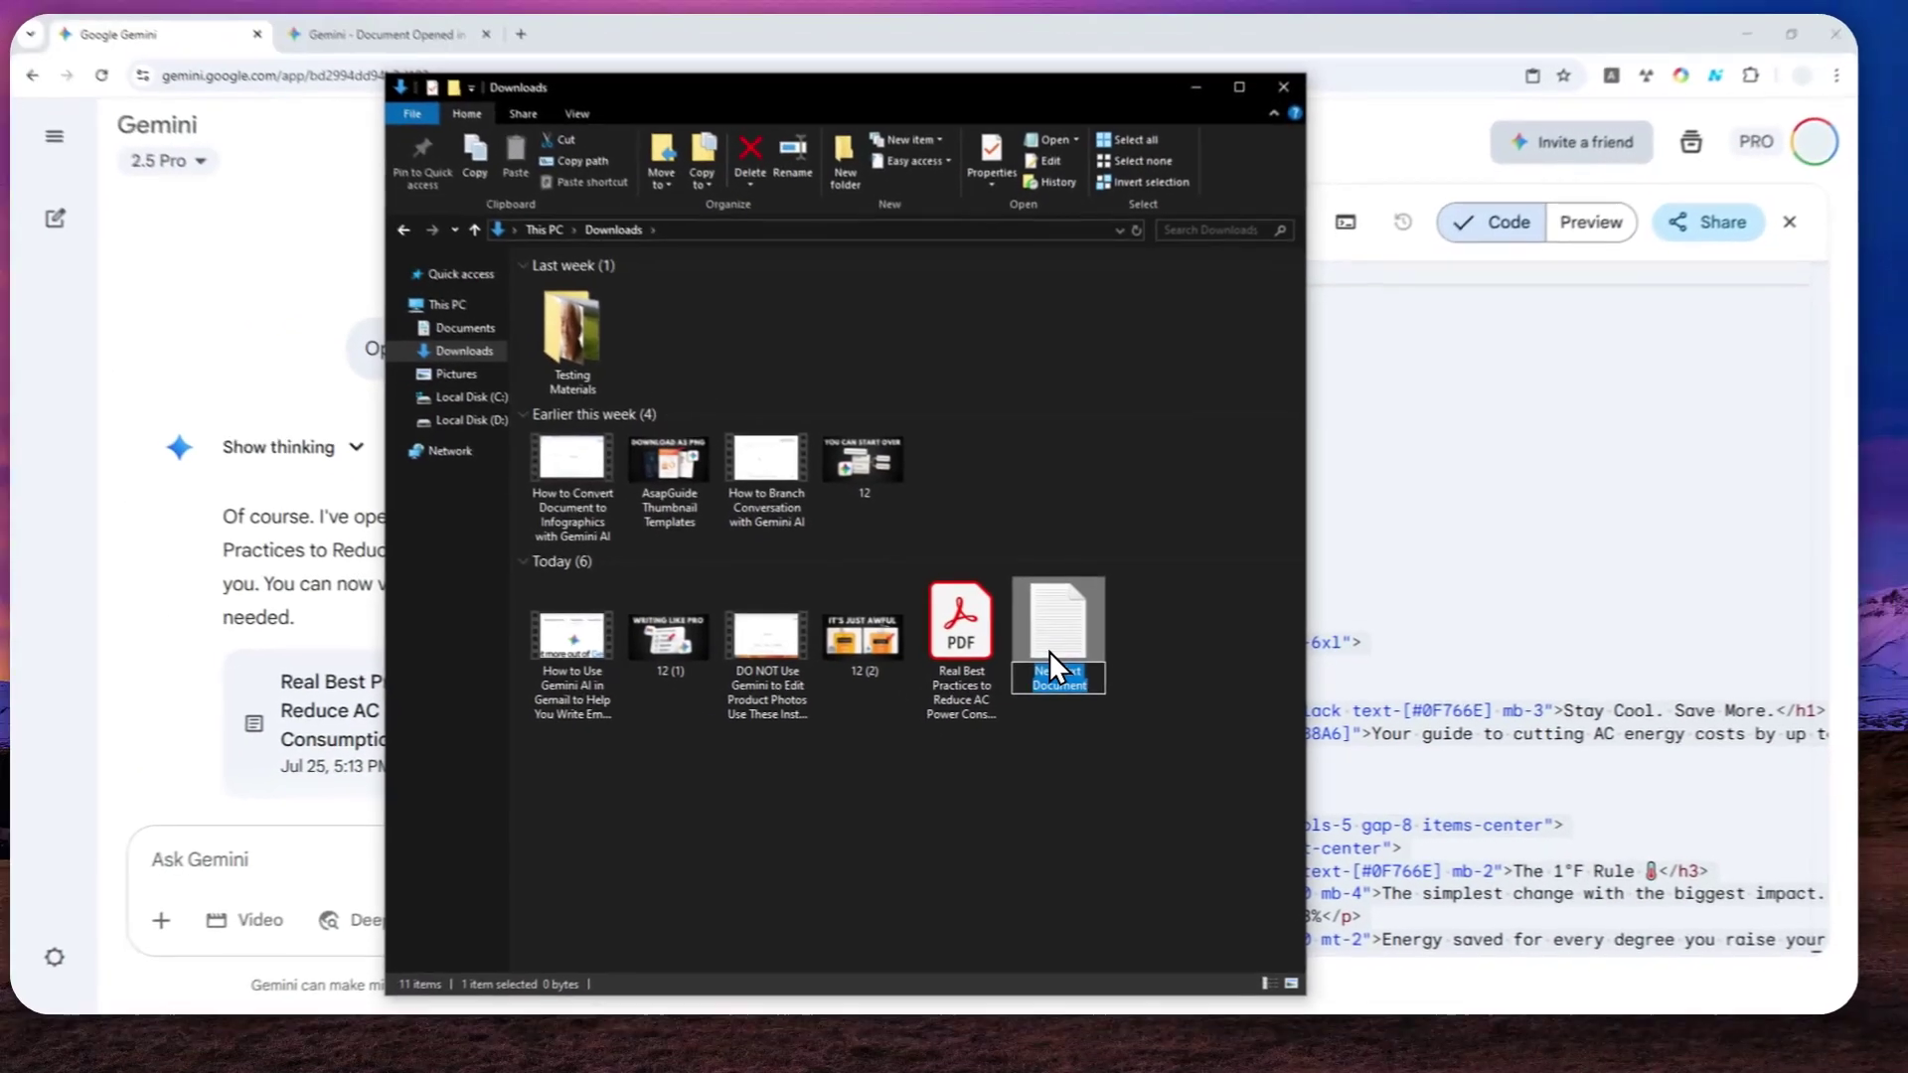
text(index.html)
key(Return)
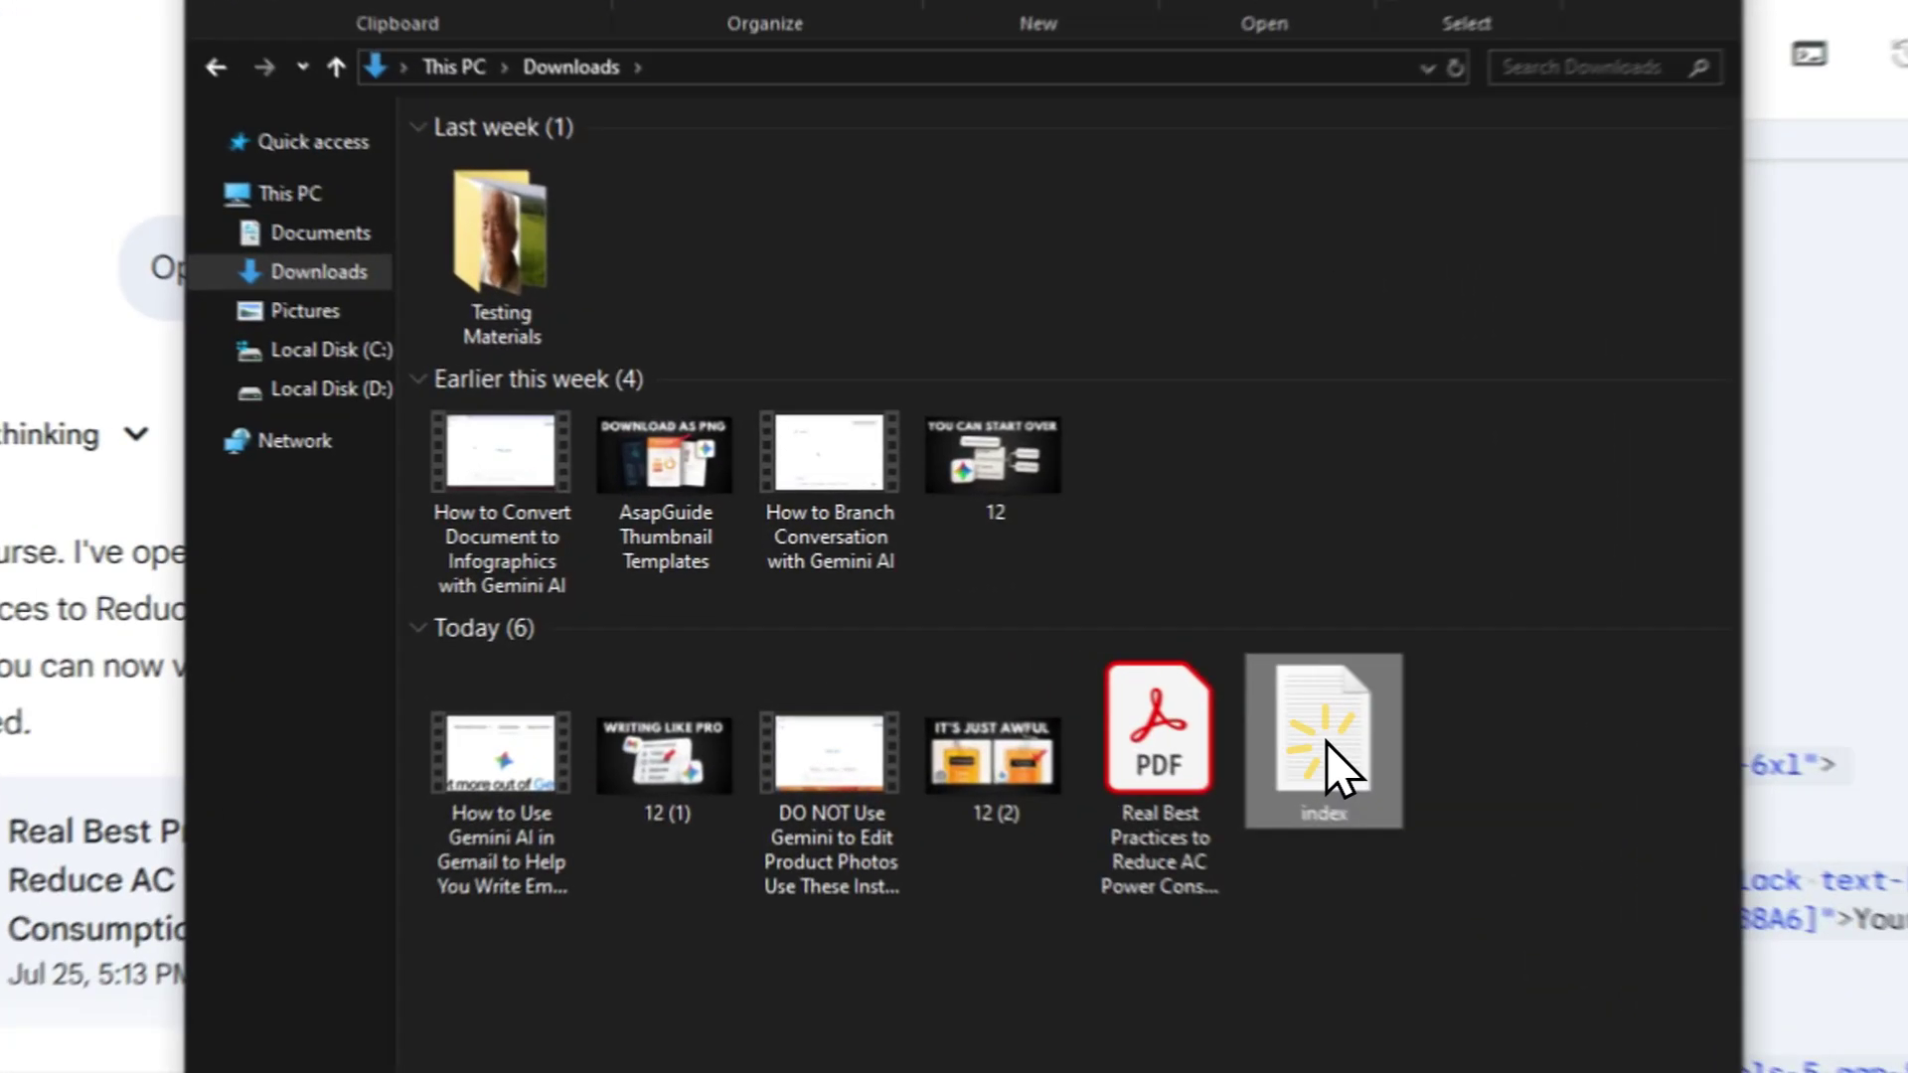
Paste the copied infographic code into index in Notepad, save it, and close Notepad
double_click(1077, 661)
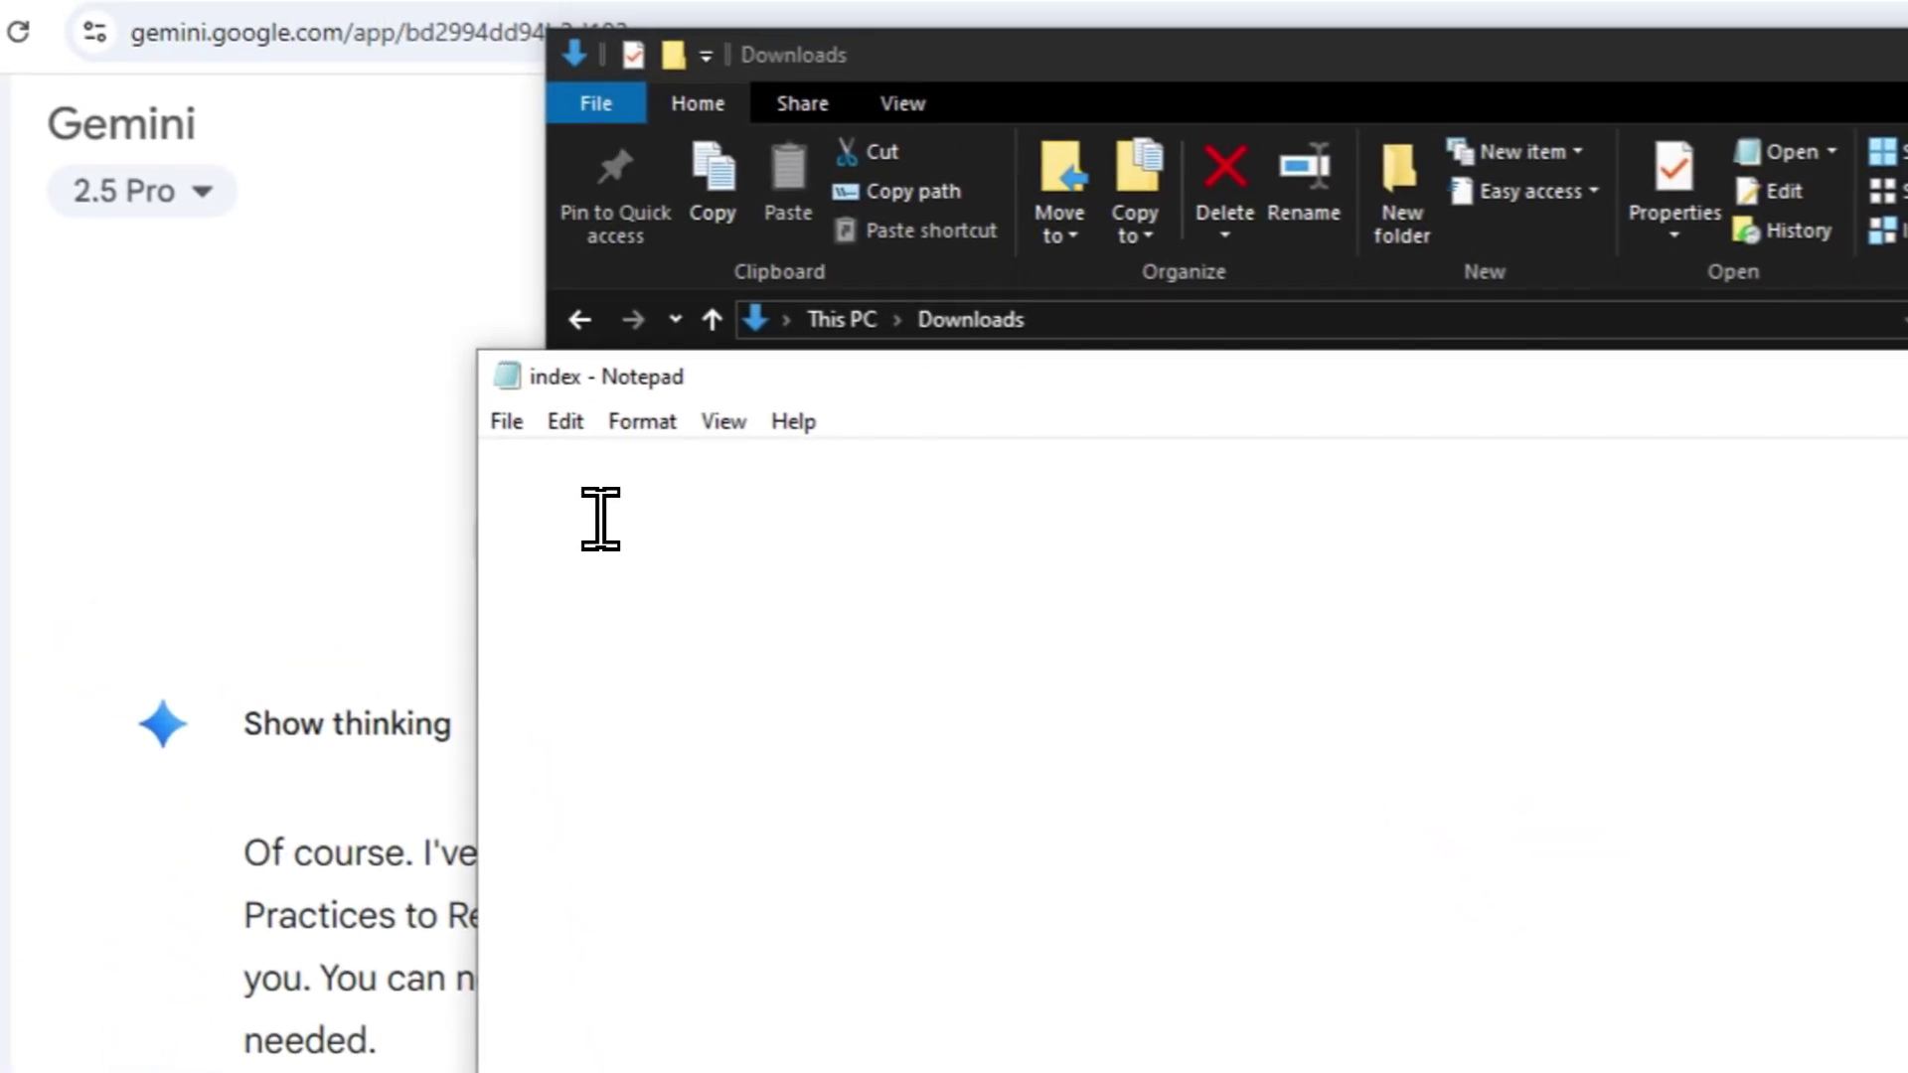
right_click(443, 411)
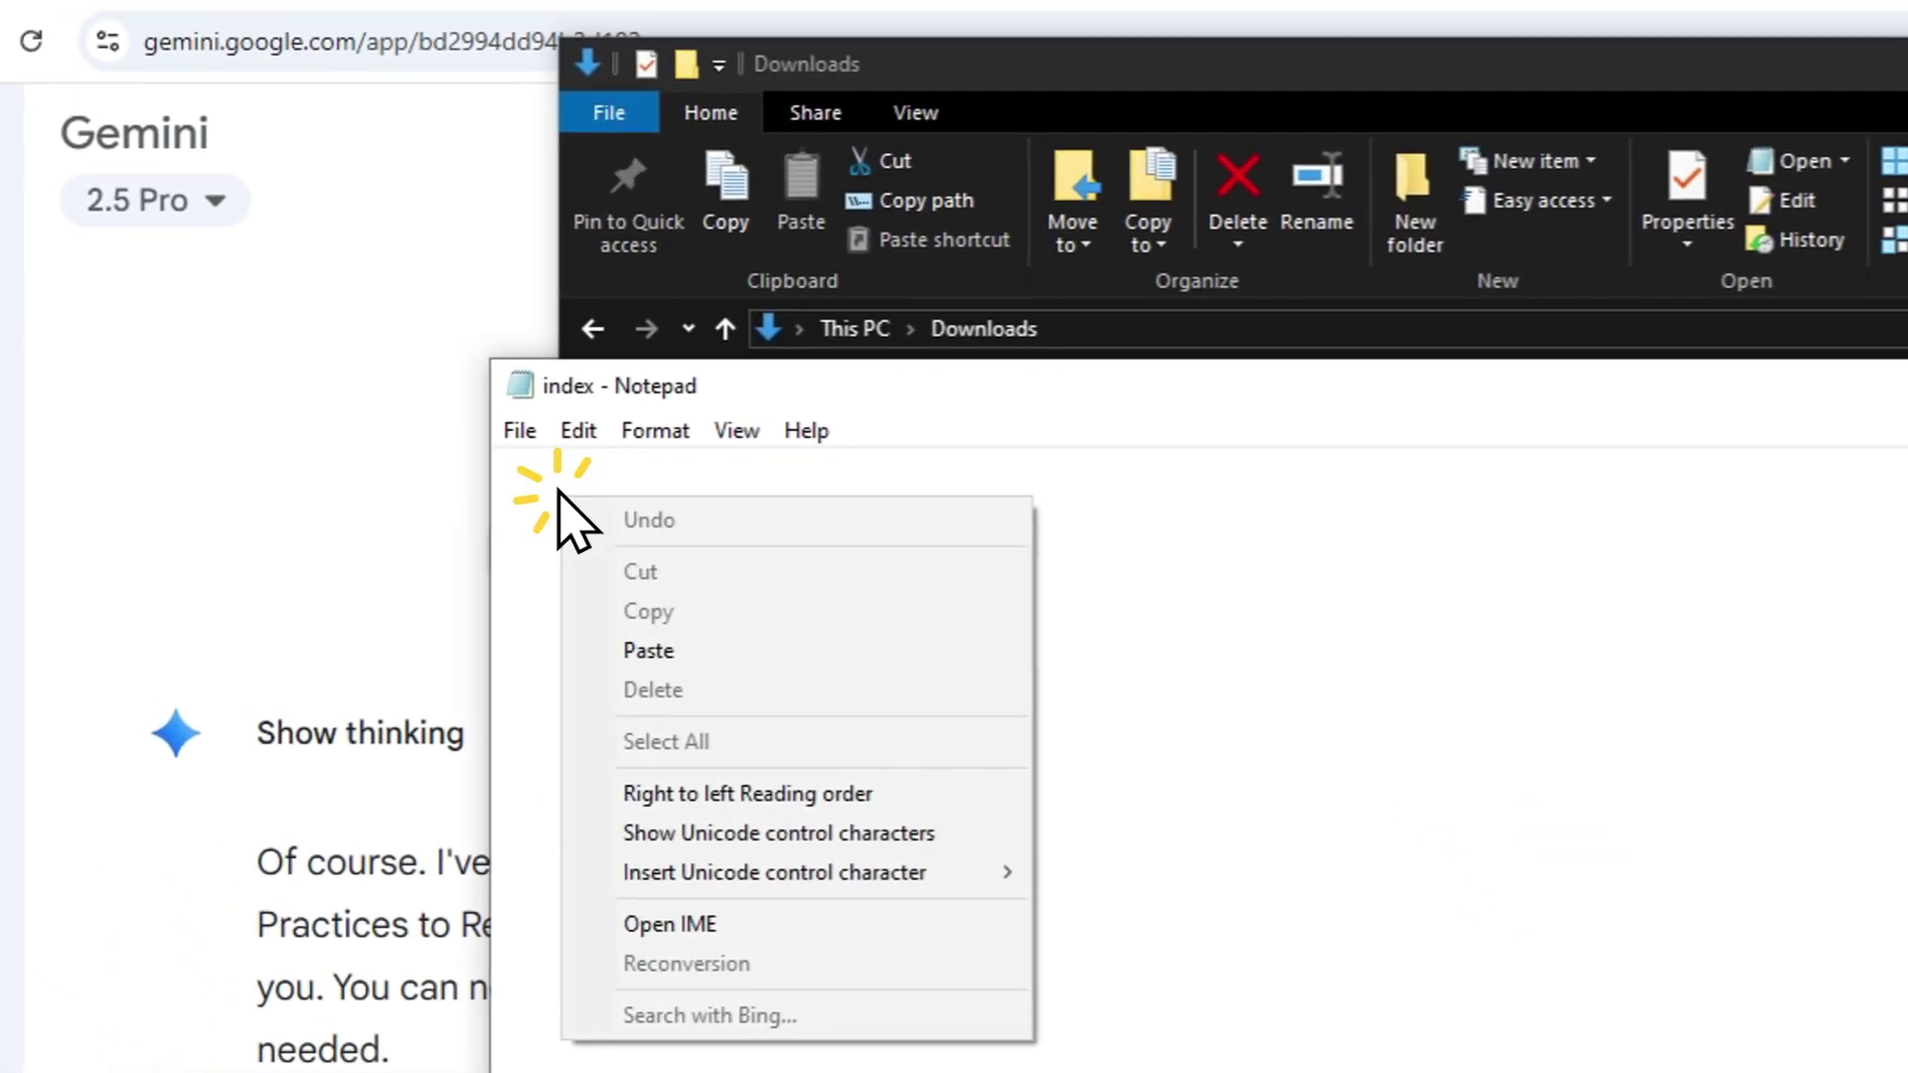
click(696, 654)
click(507, 427)
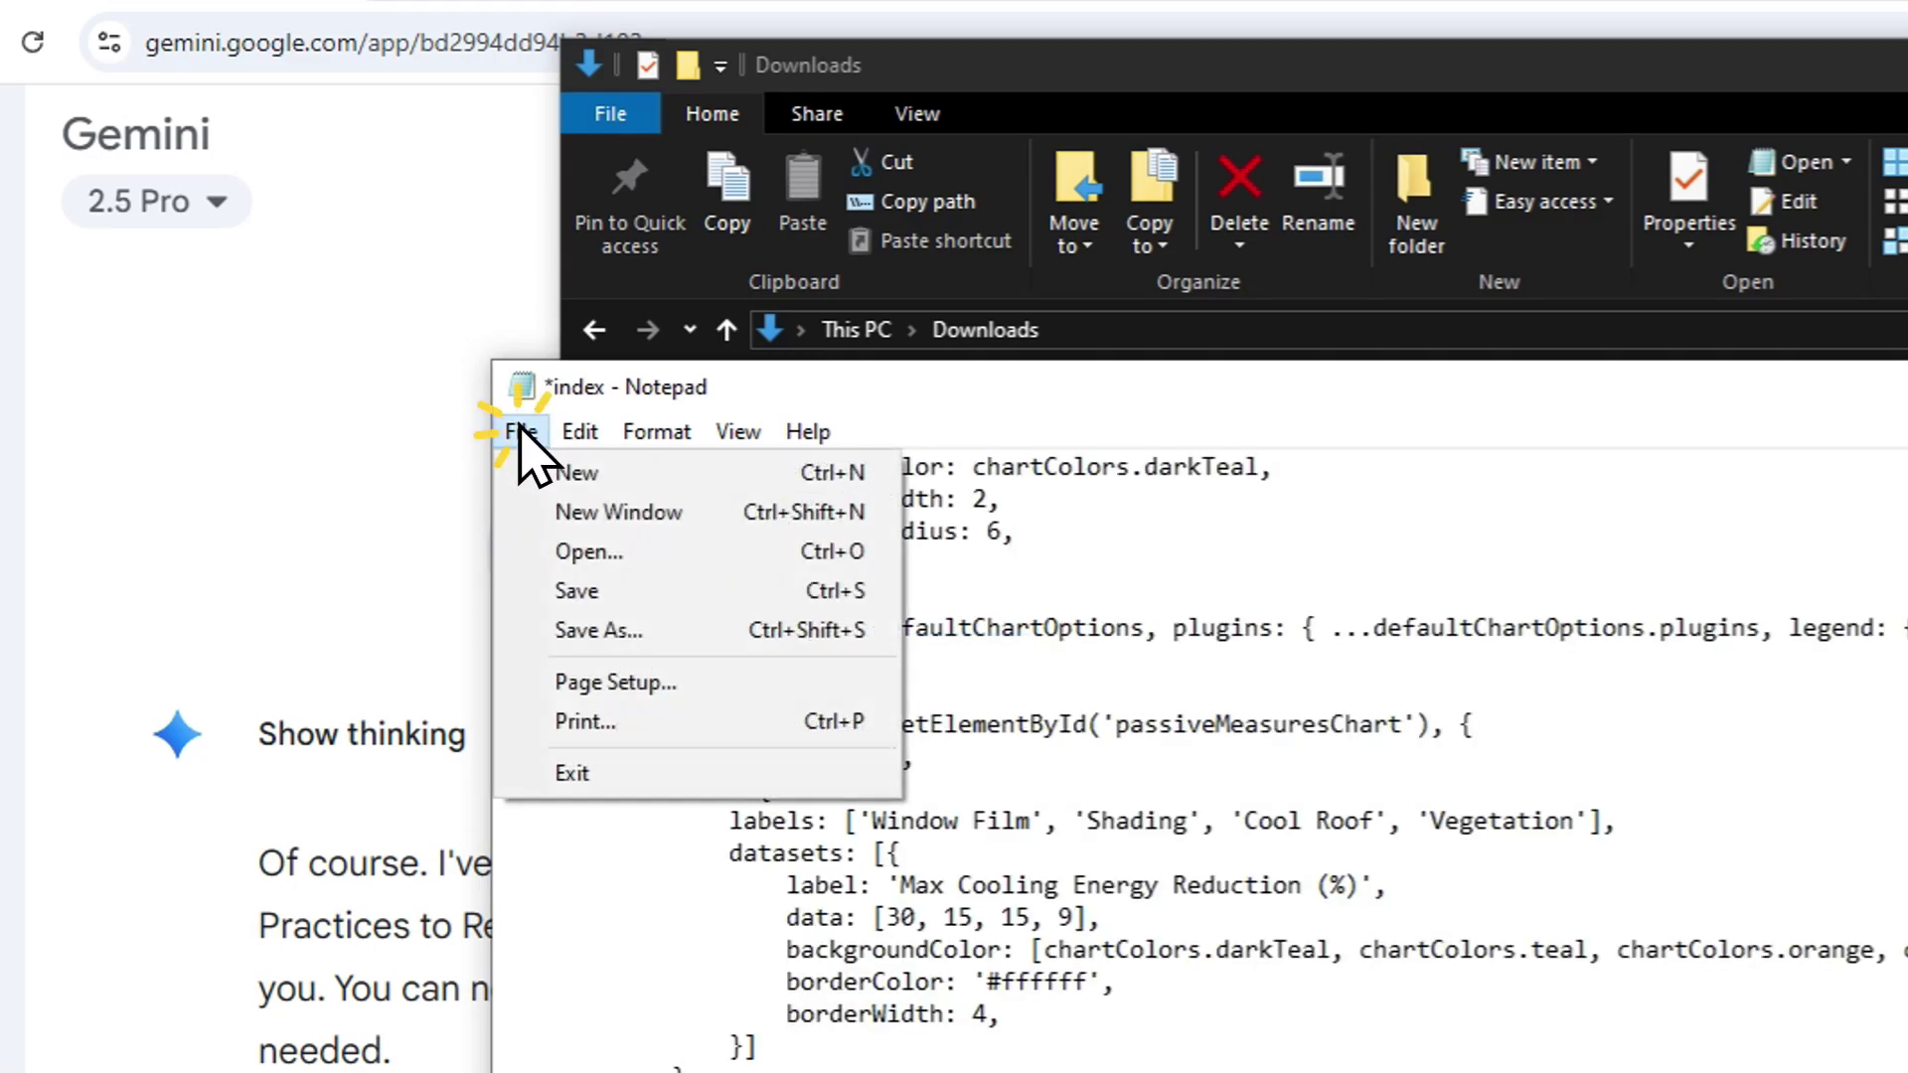
click(654, 593)
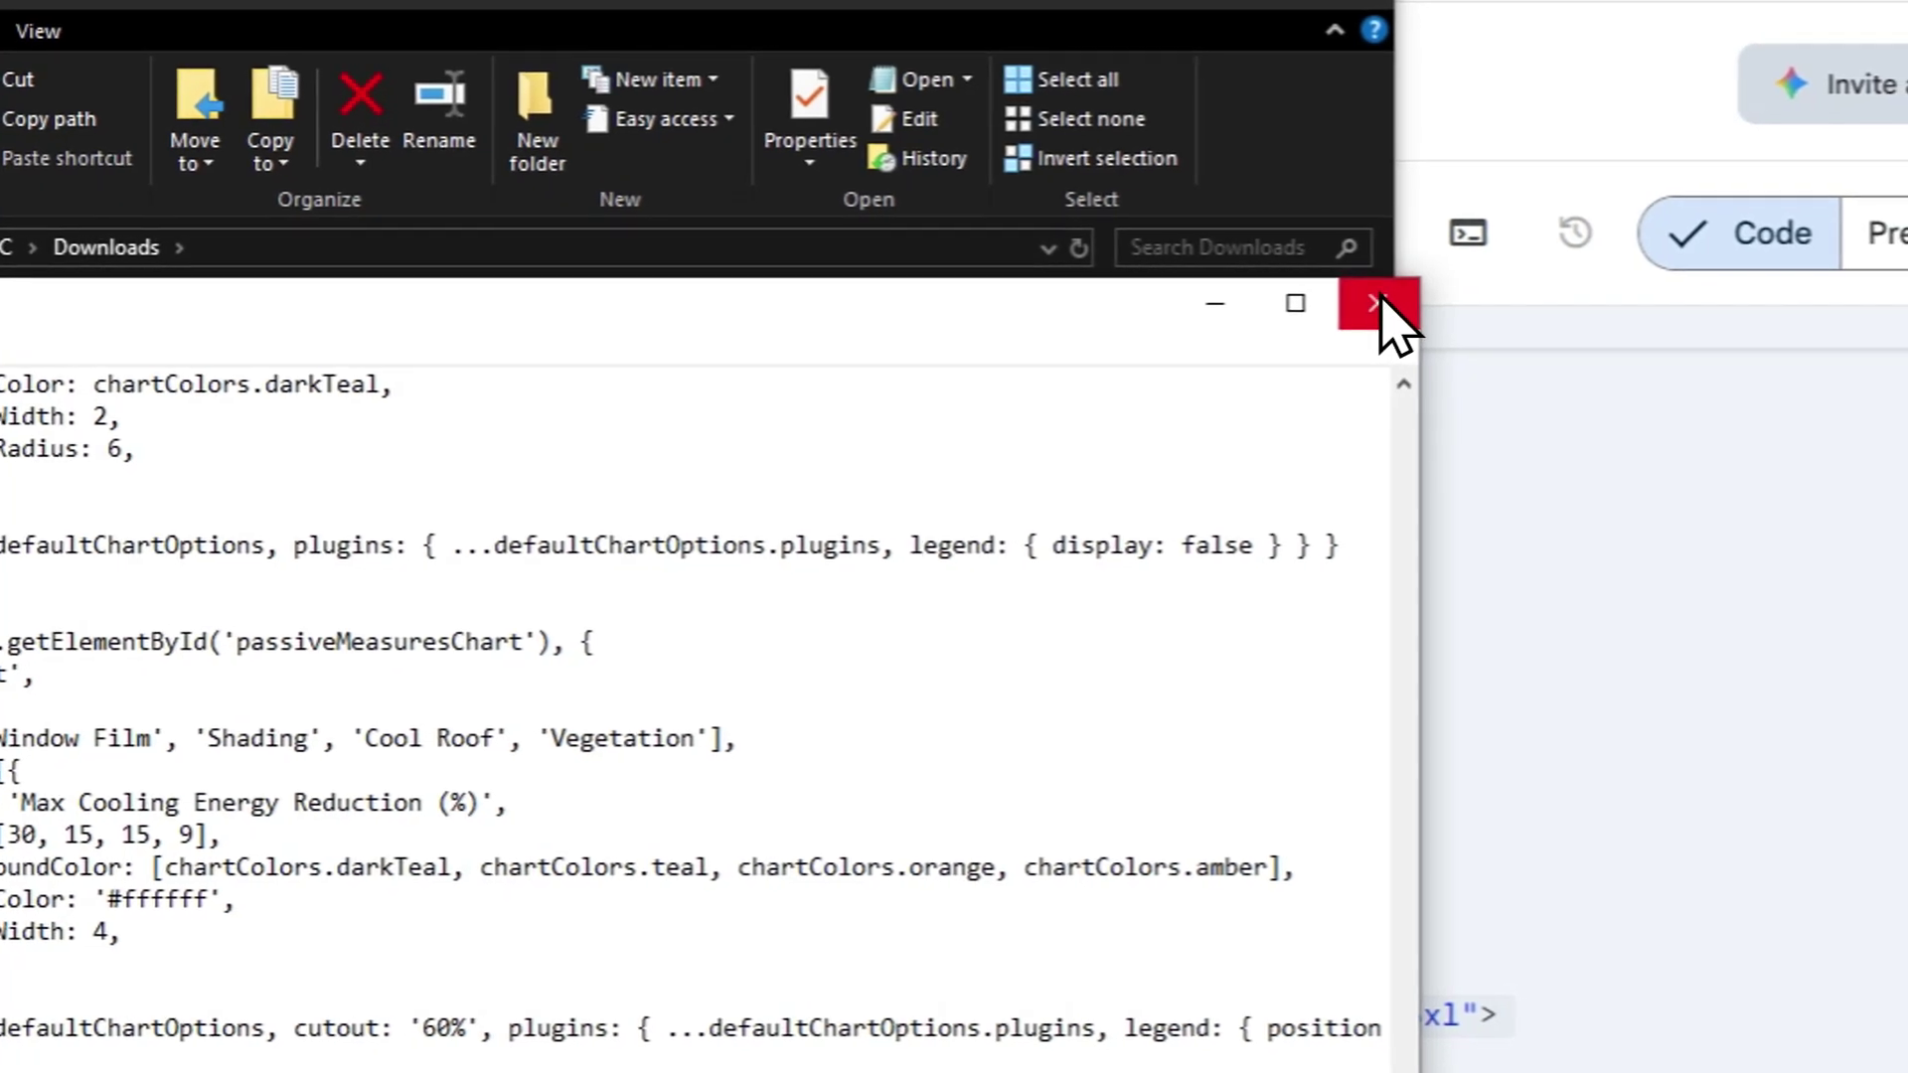
click(1377, 303)
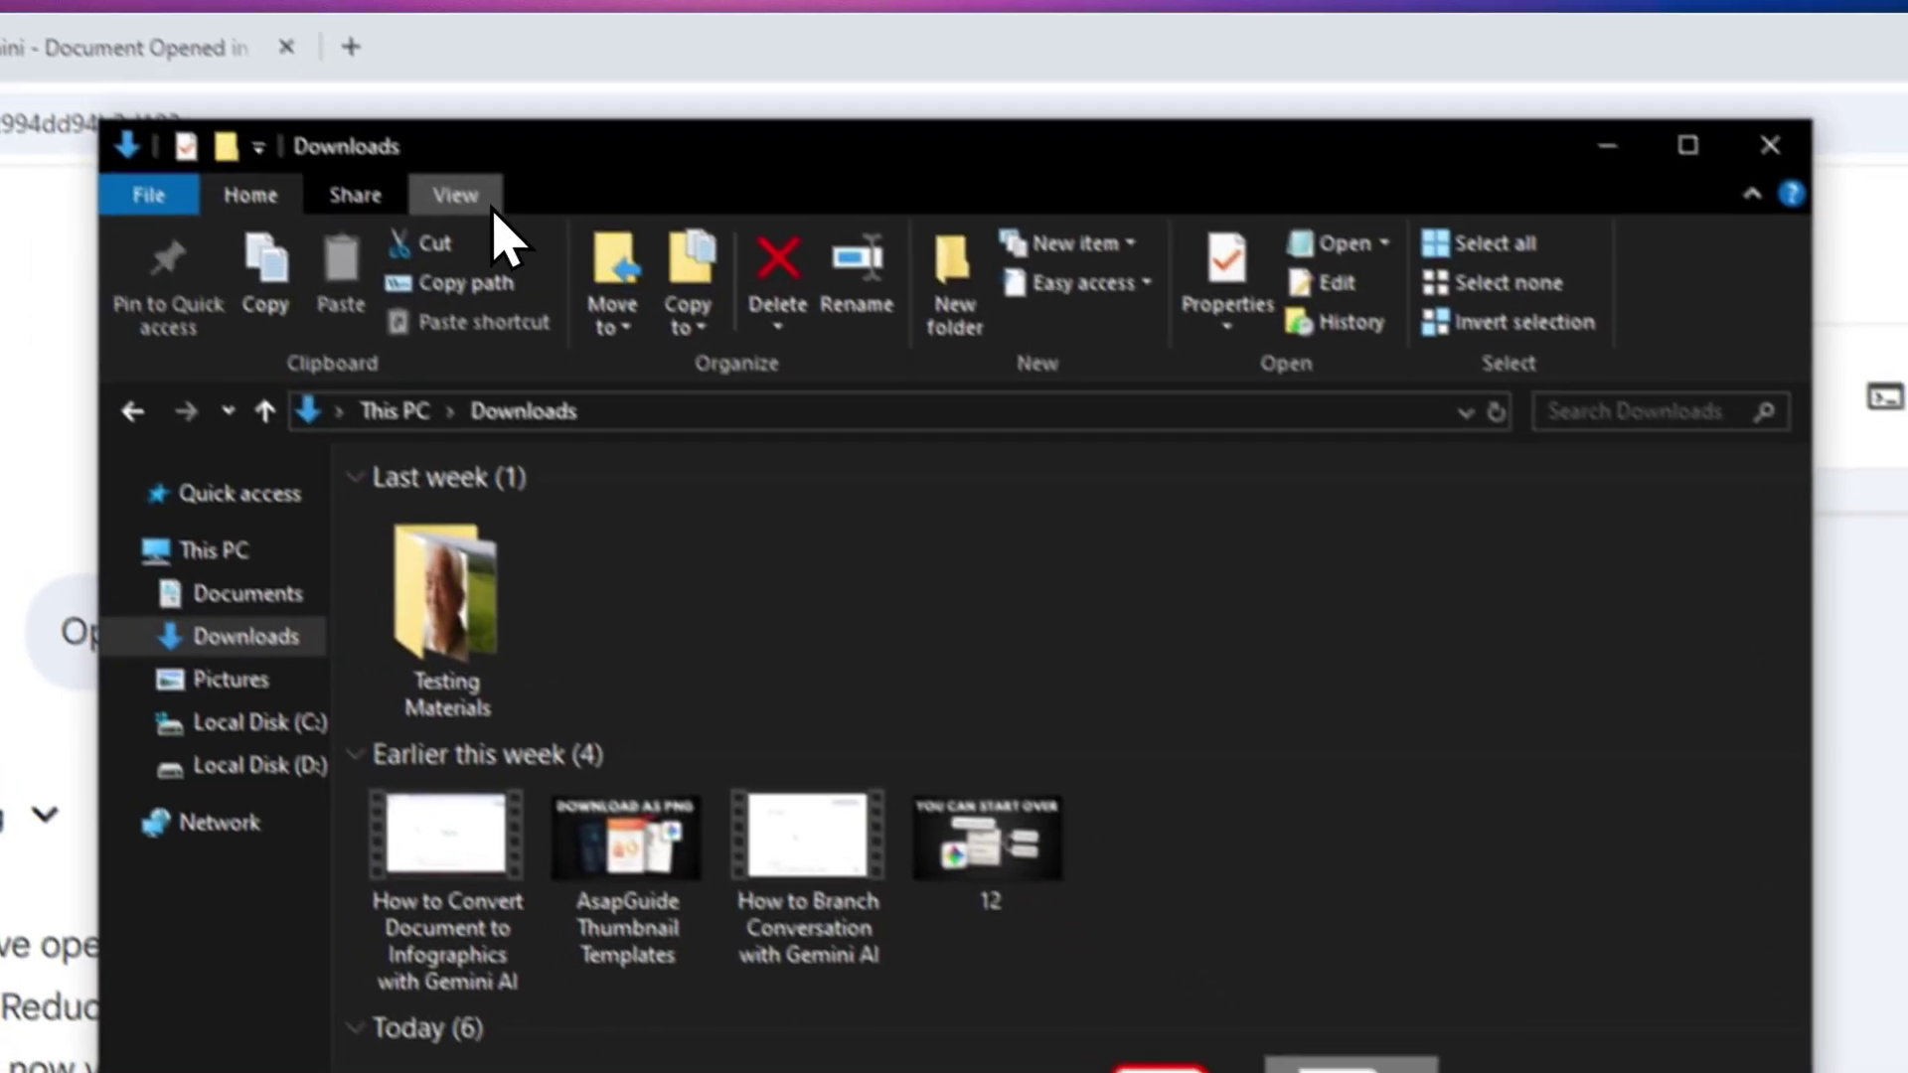
Show file name extensions, then rename index.txt to index.html and accept the extension change
click(497, 224)
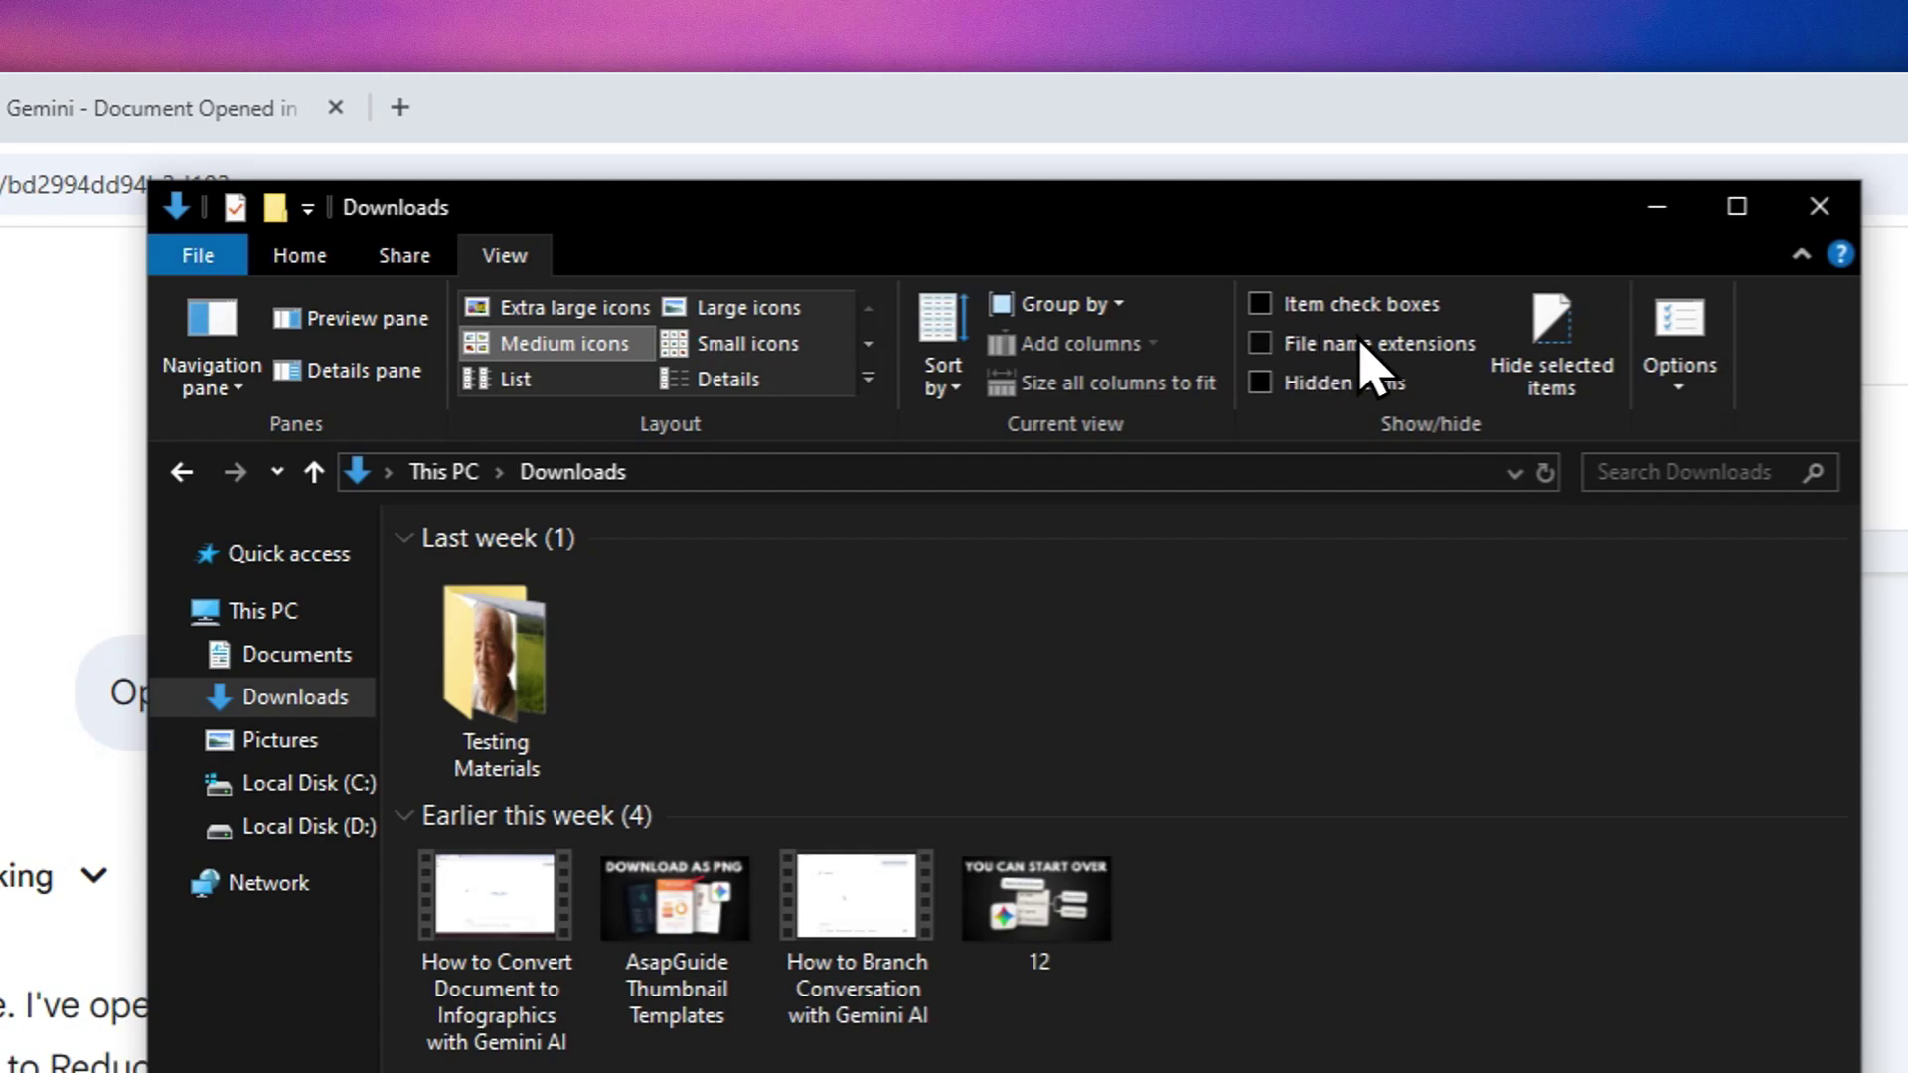
click(1364, 343)
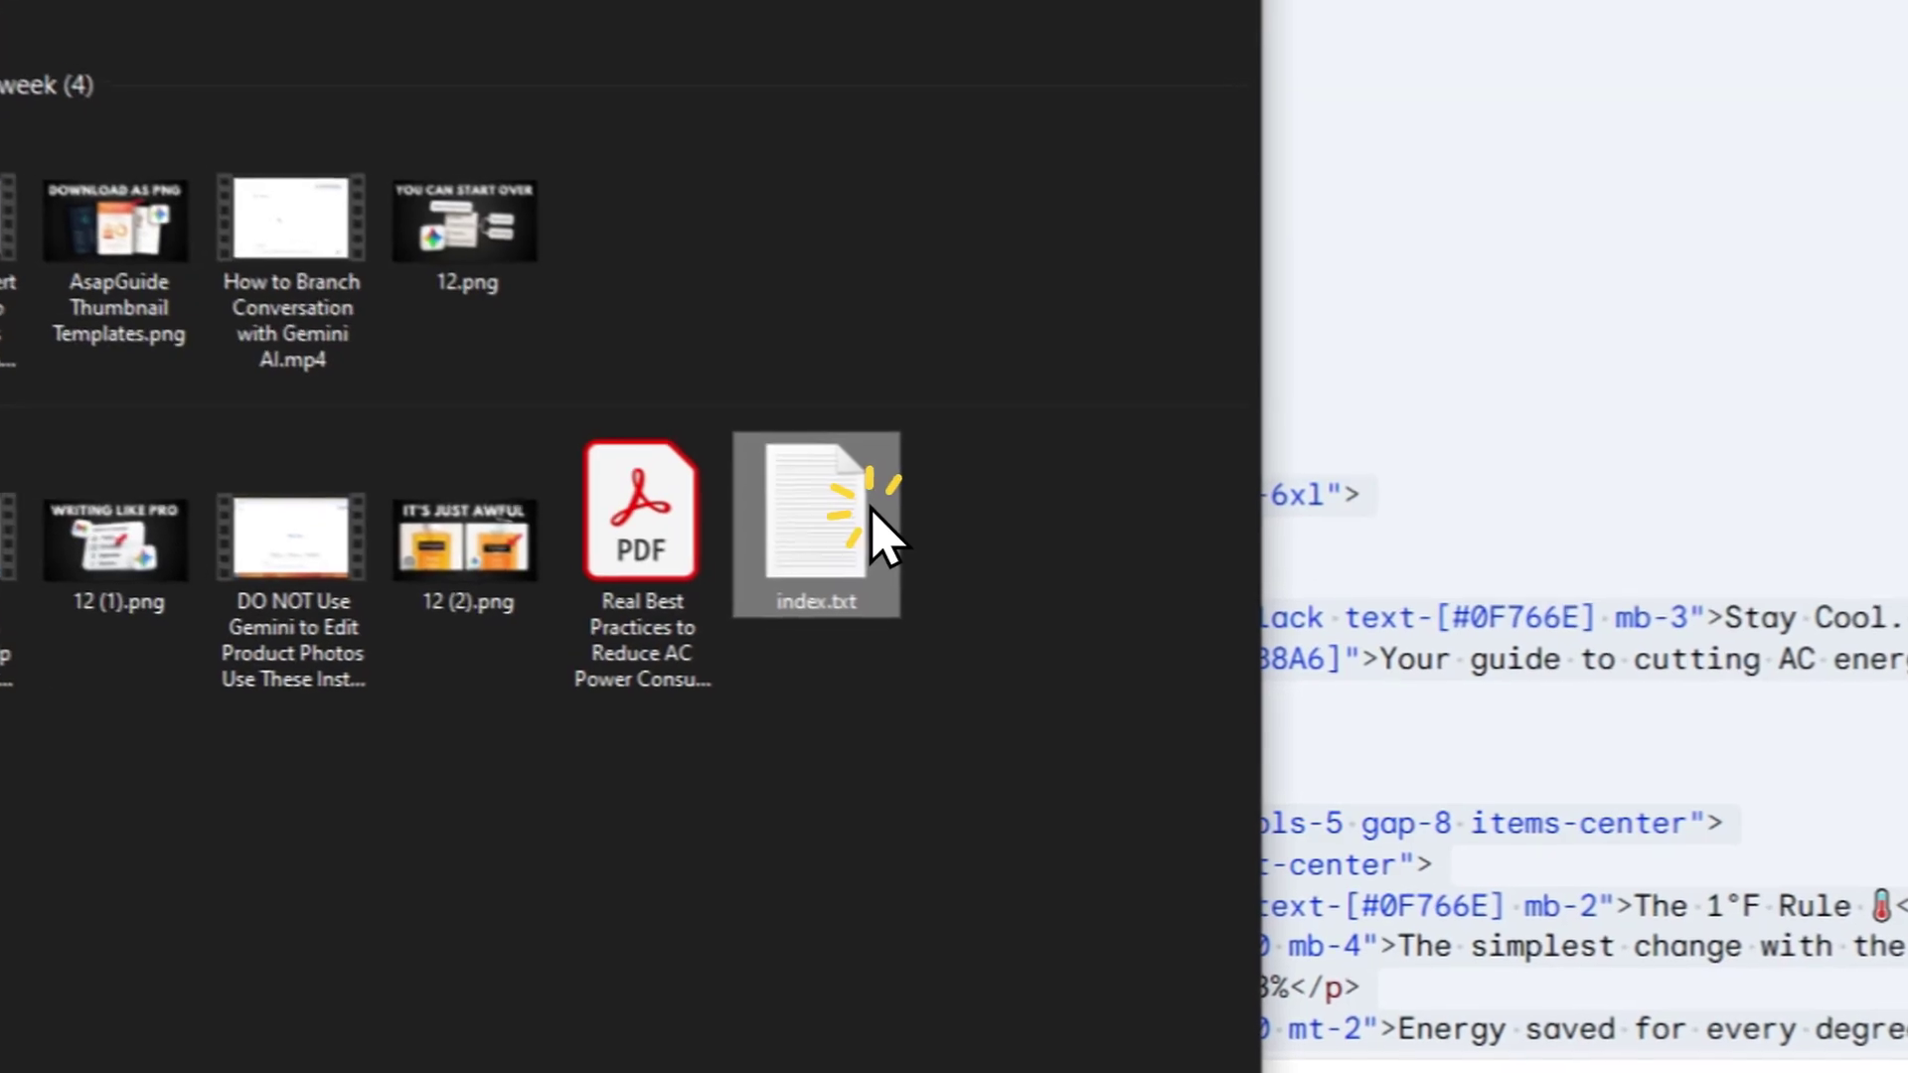
right_click(1101, 664)
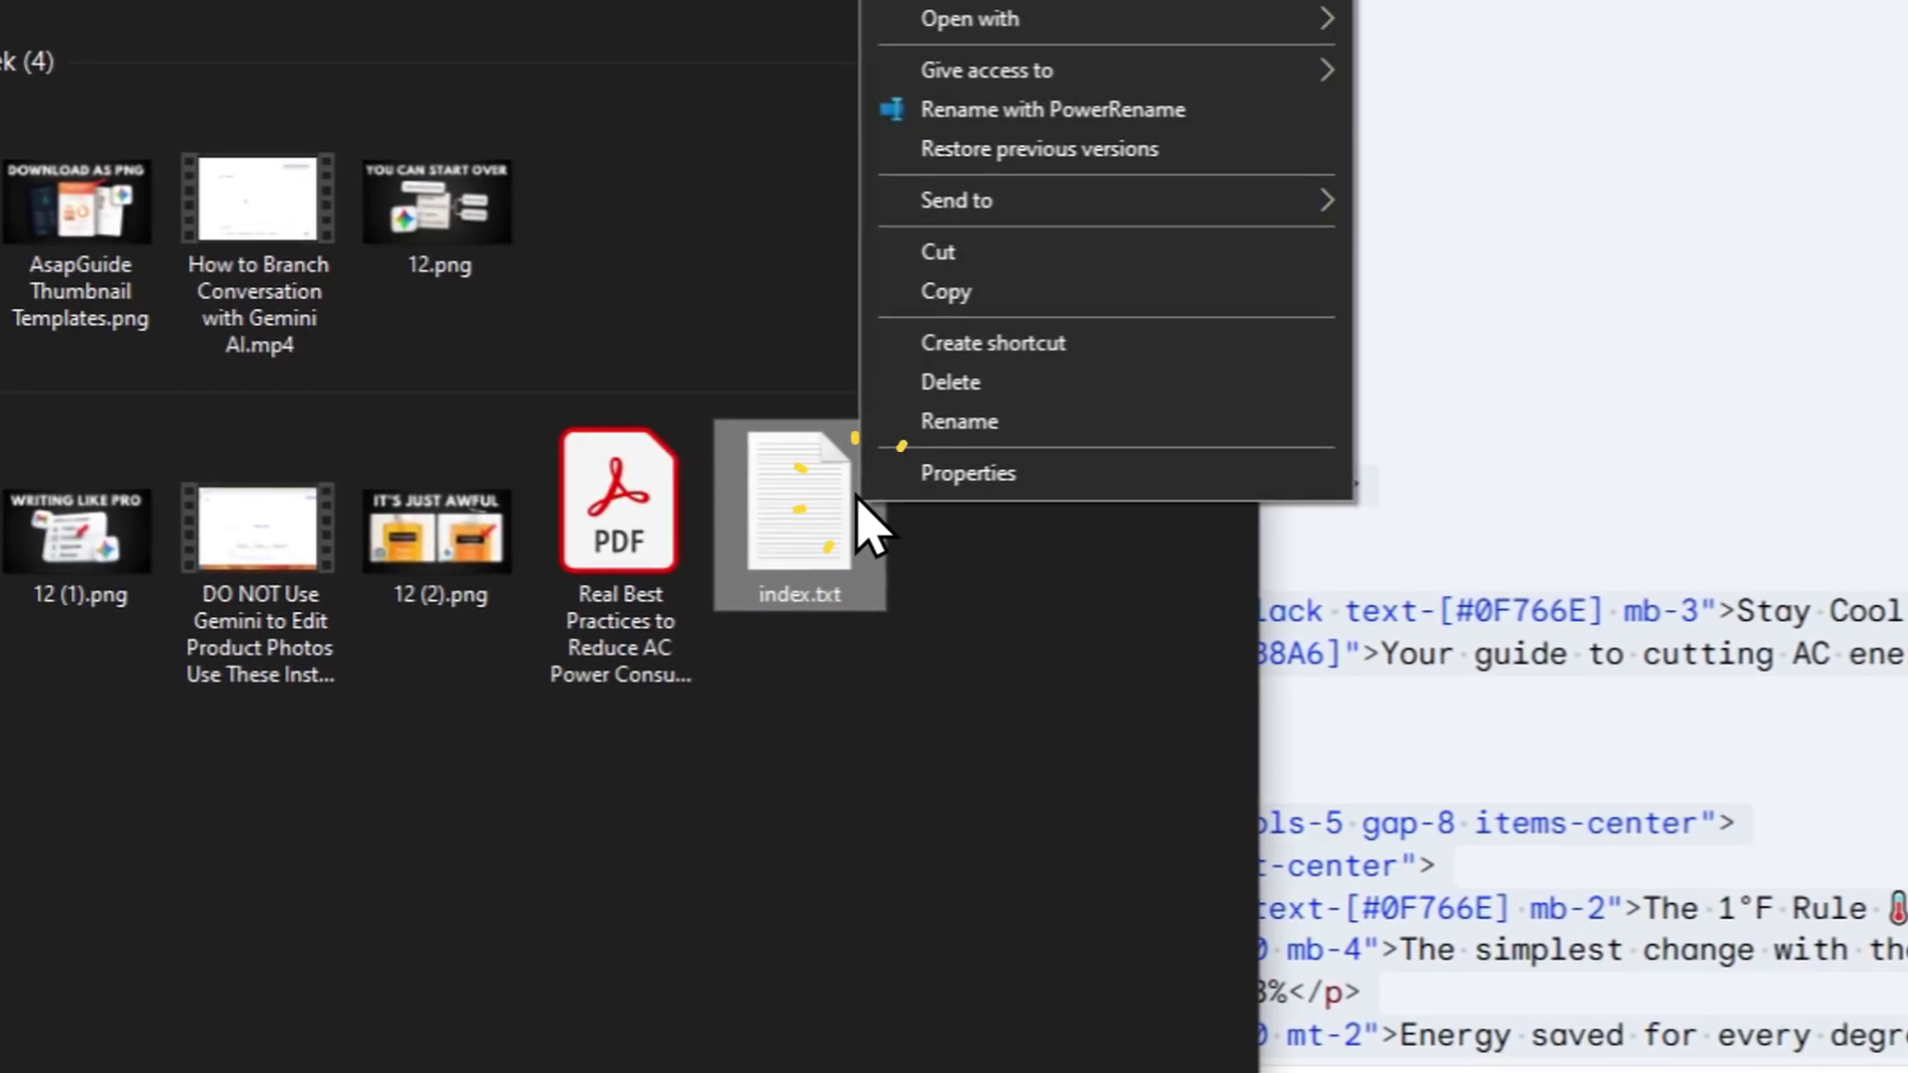
click(959, 422)
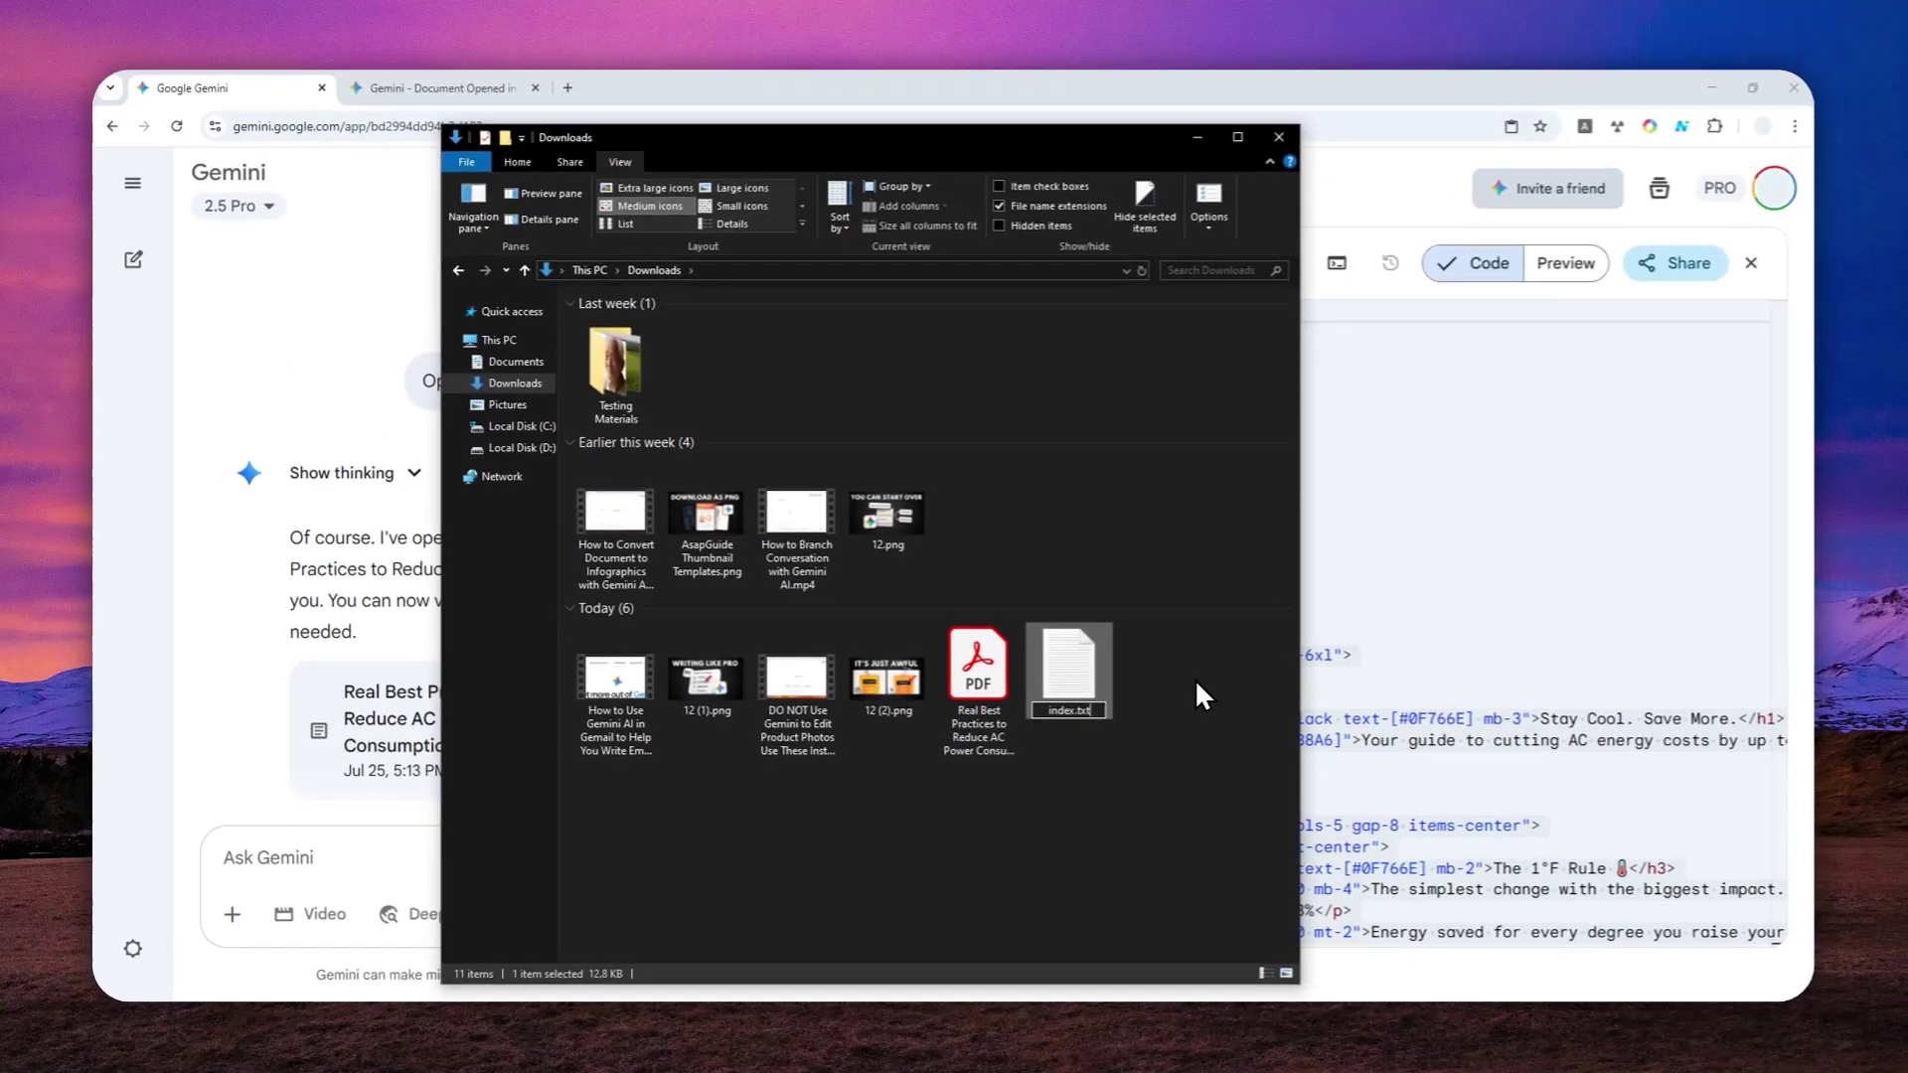
key(End)
key(BackSpace)
key(BackSpace)
key(BackSpace)
text(html)
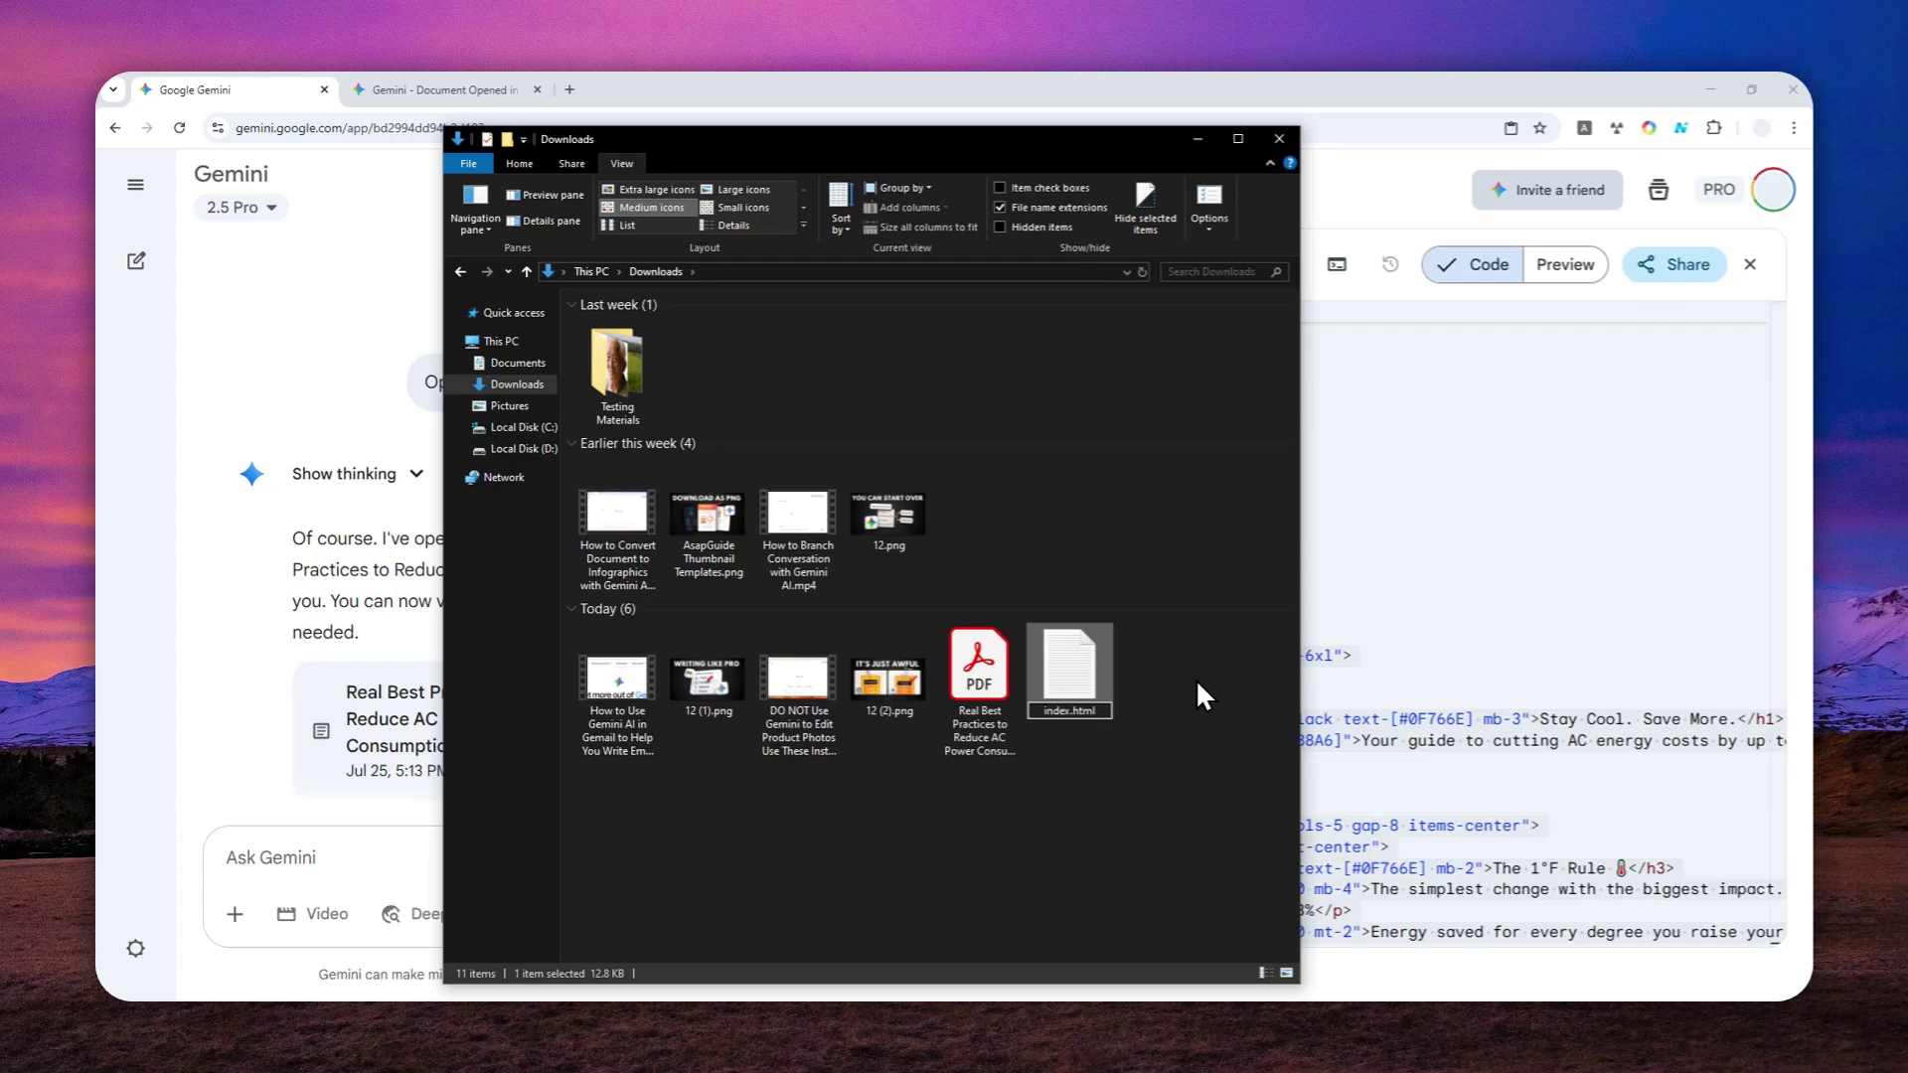
key(Return)
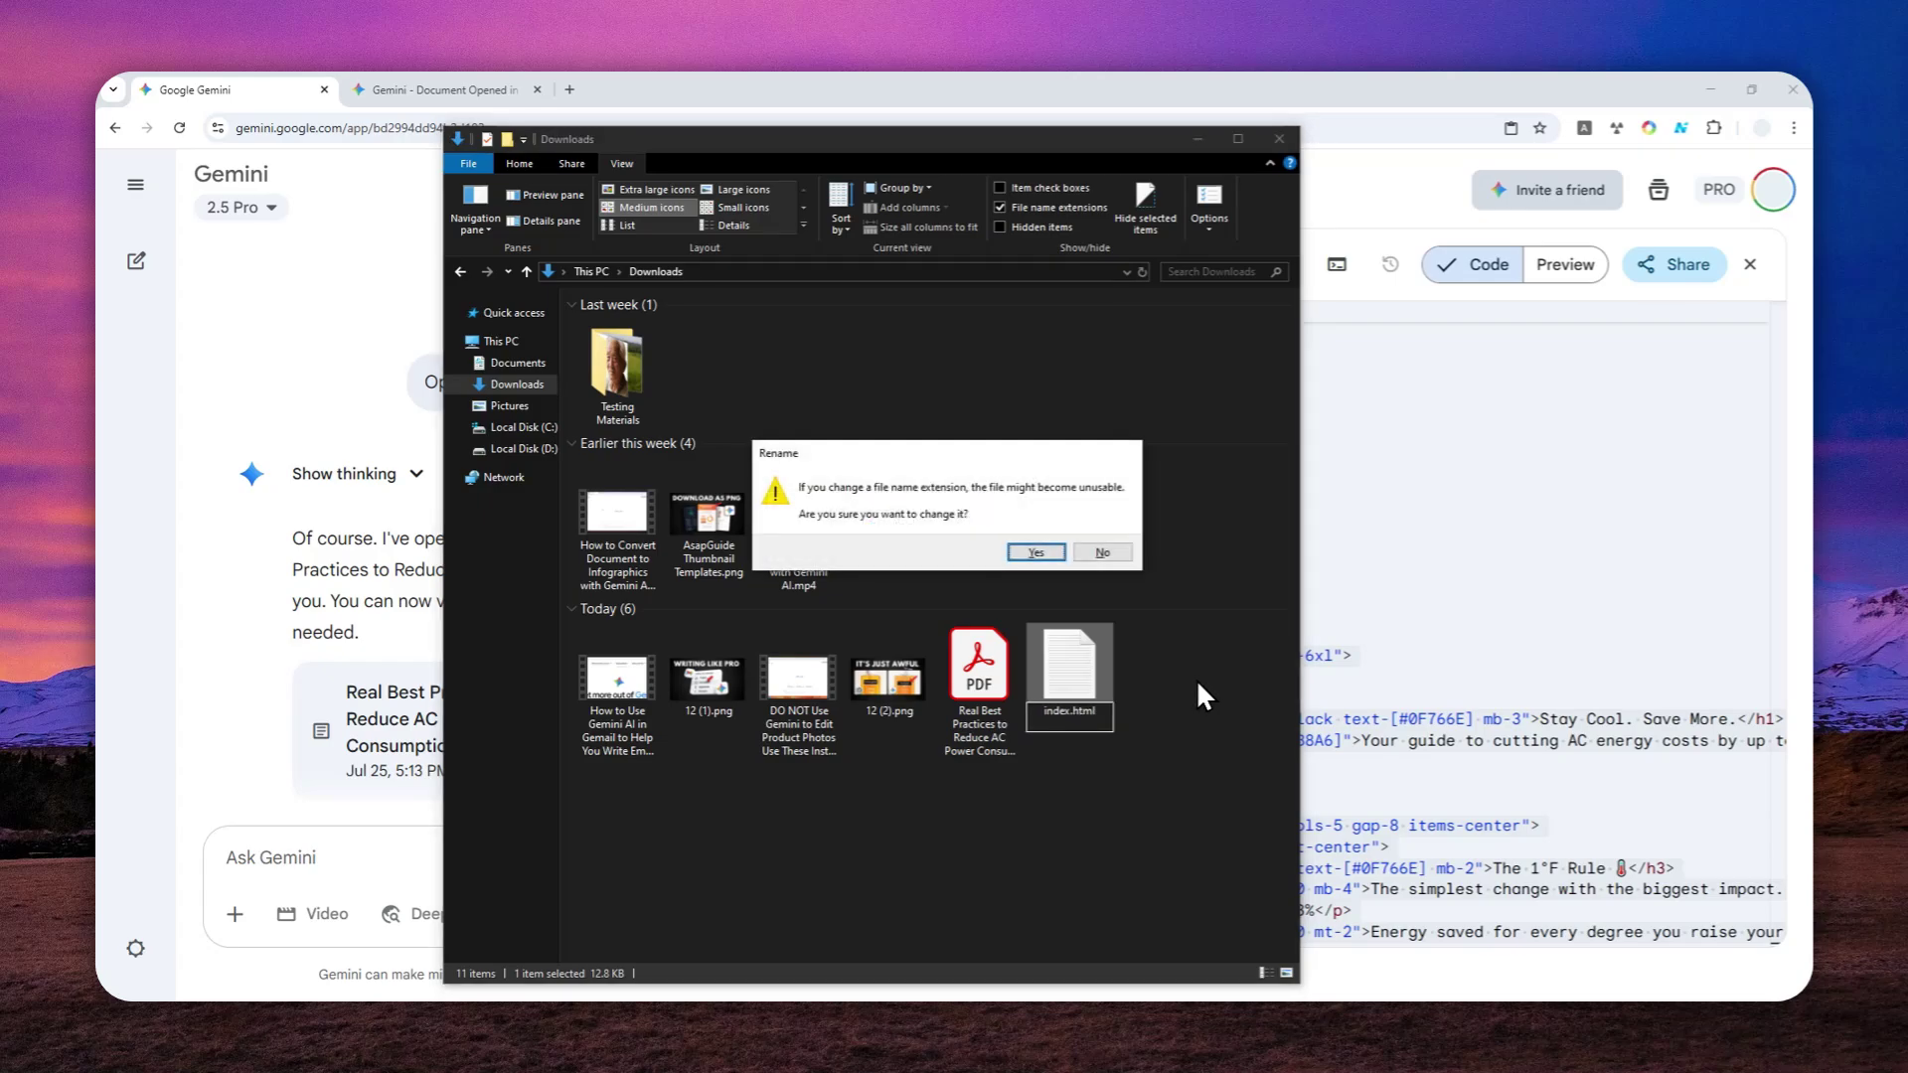
click(1039, 553)
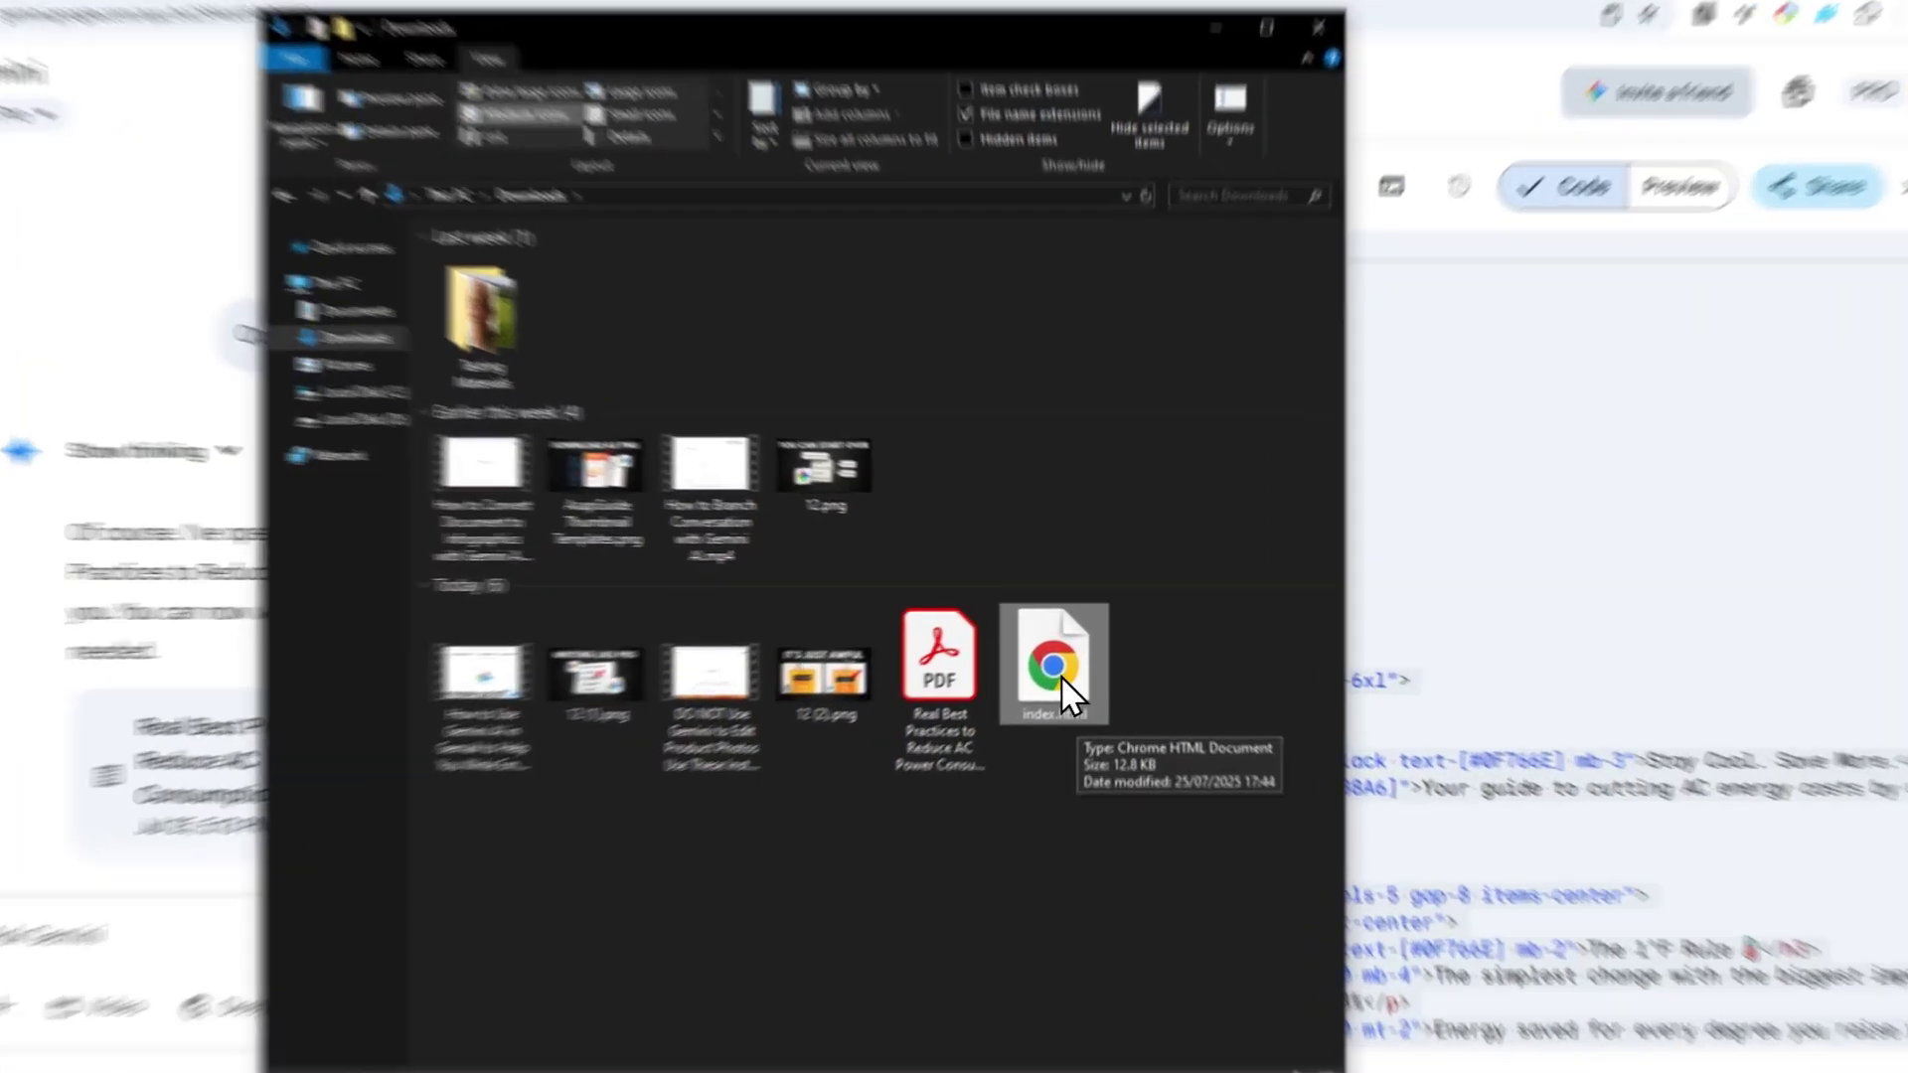
drag(1060, 676, 894, 109)
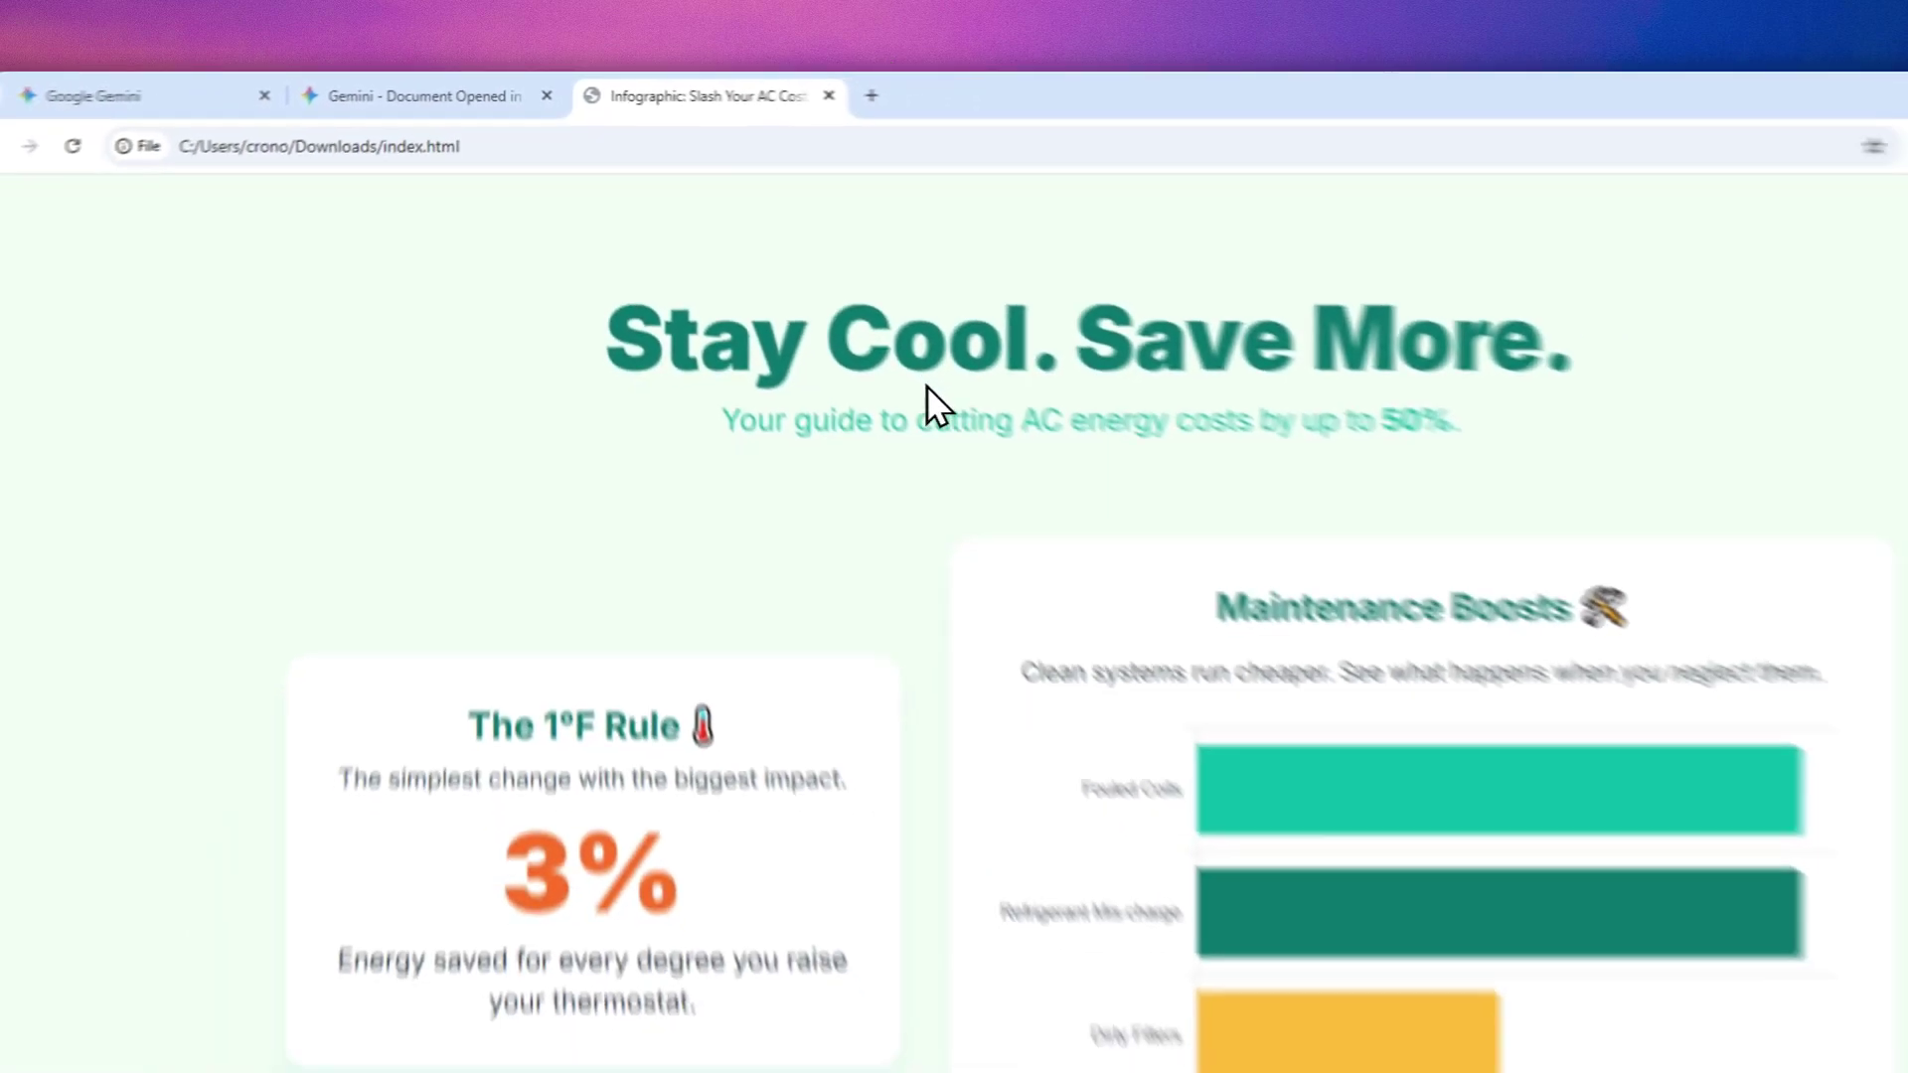
scroll(1481, 662, down, 2)
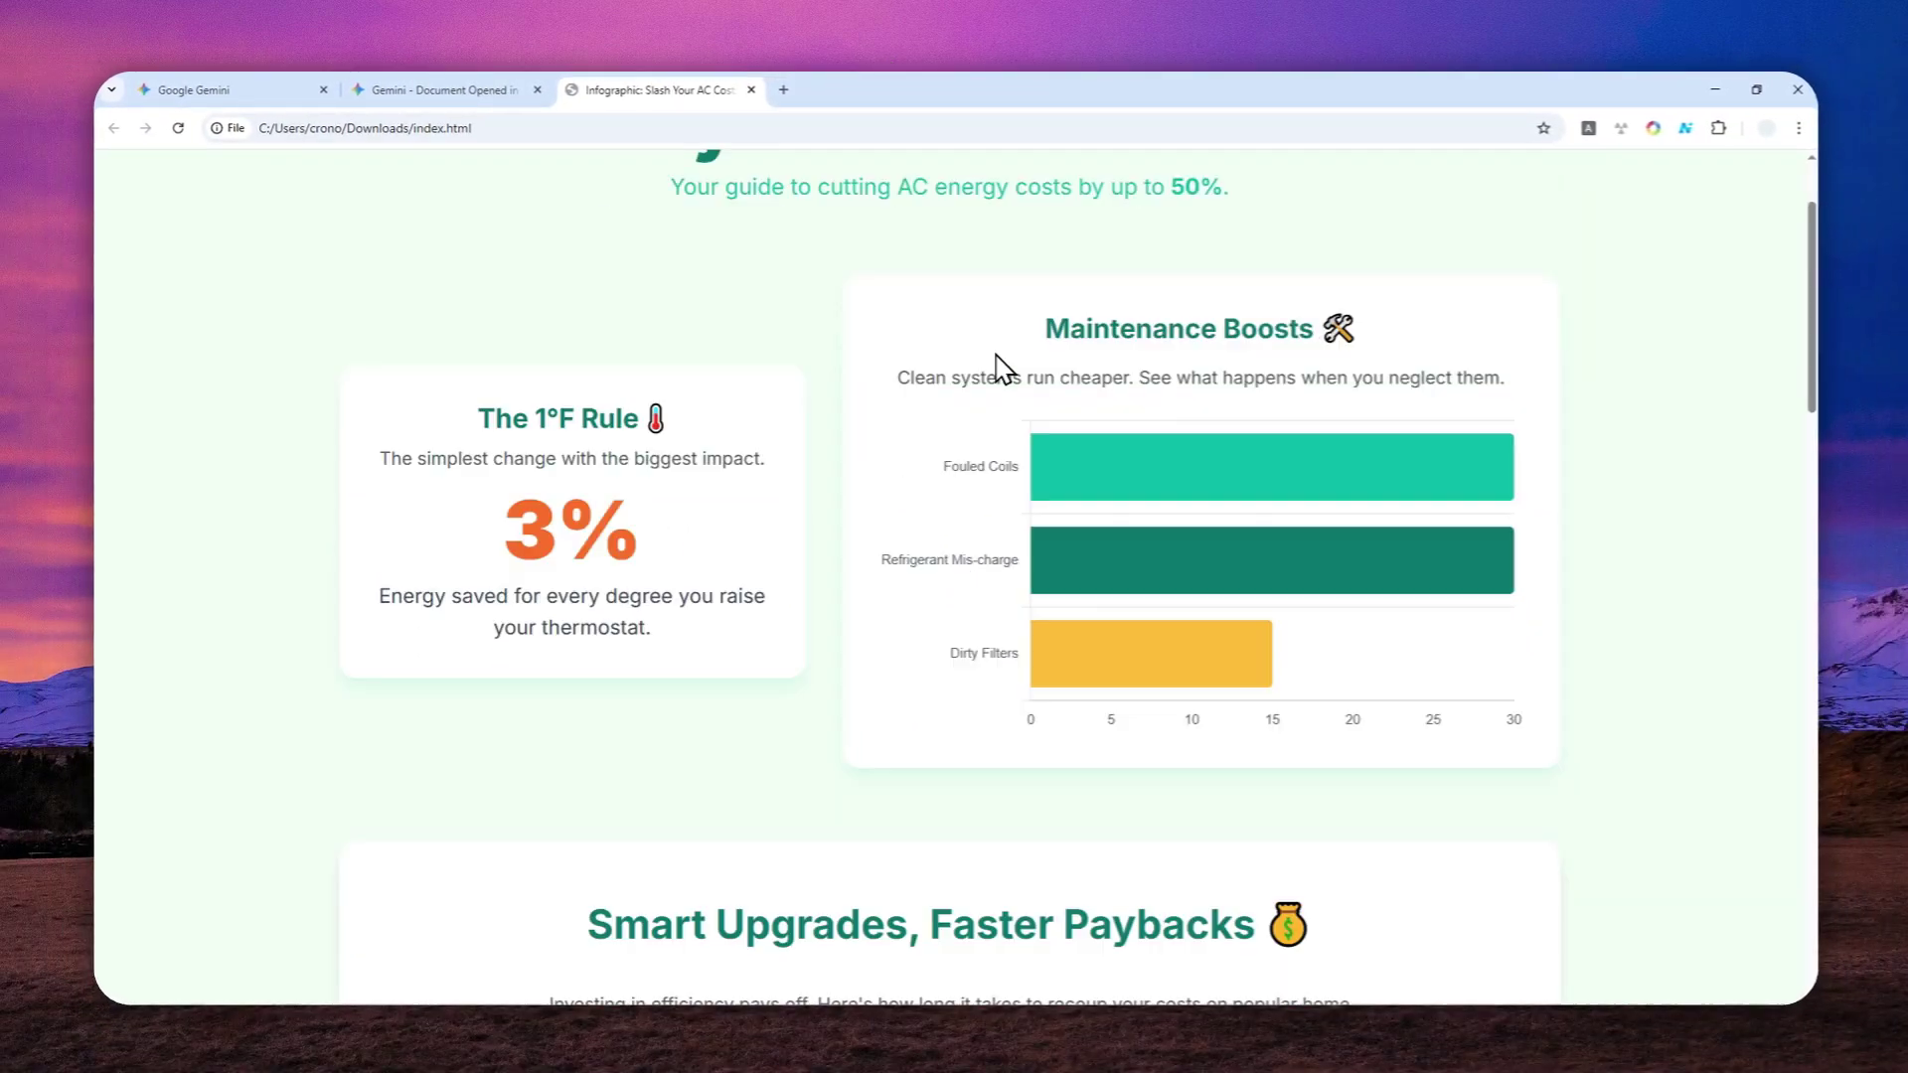
scroll(1003, 368, down, 12)
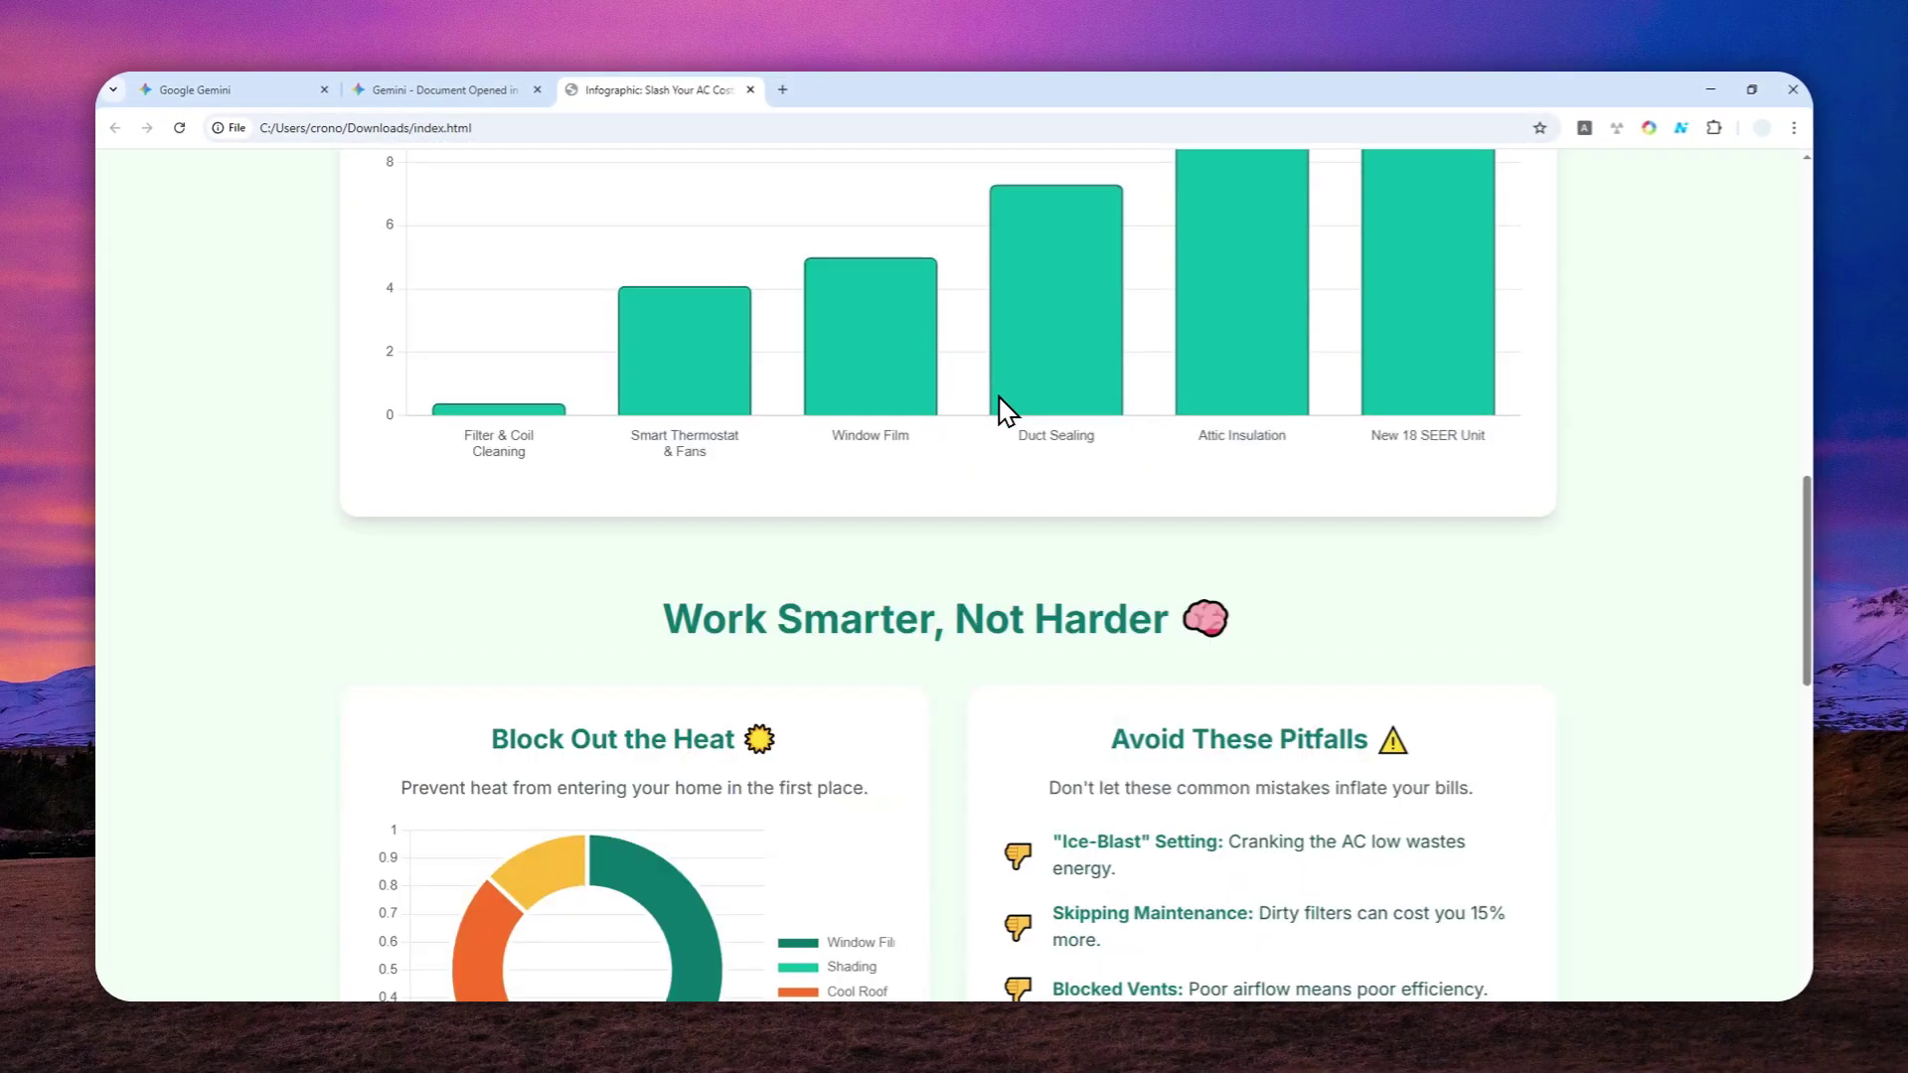
scroll(960, 338, down, 10)
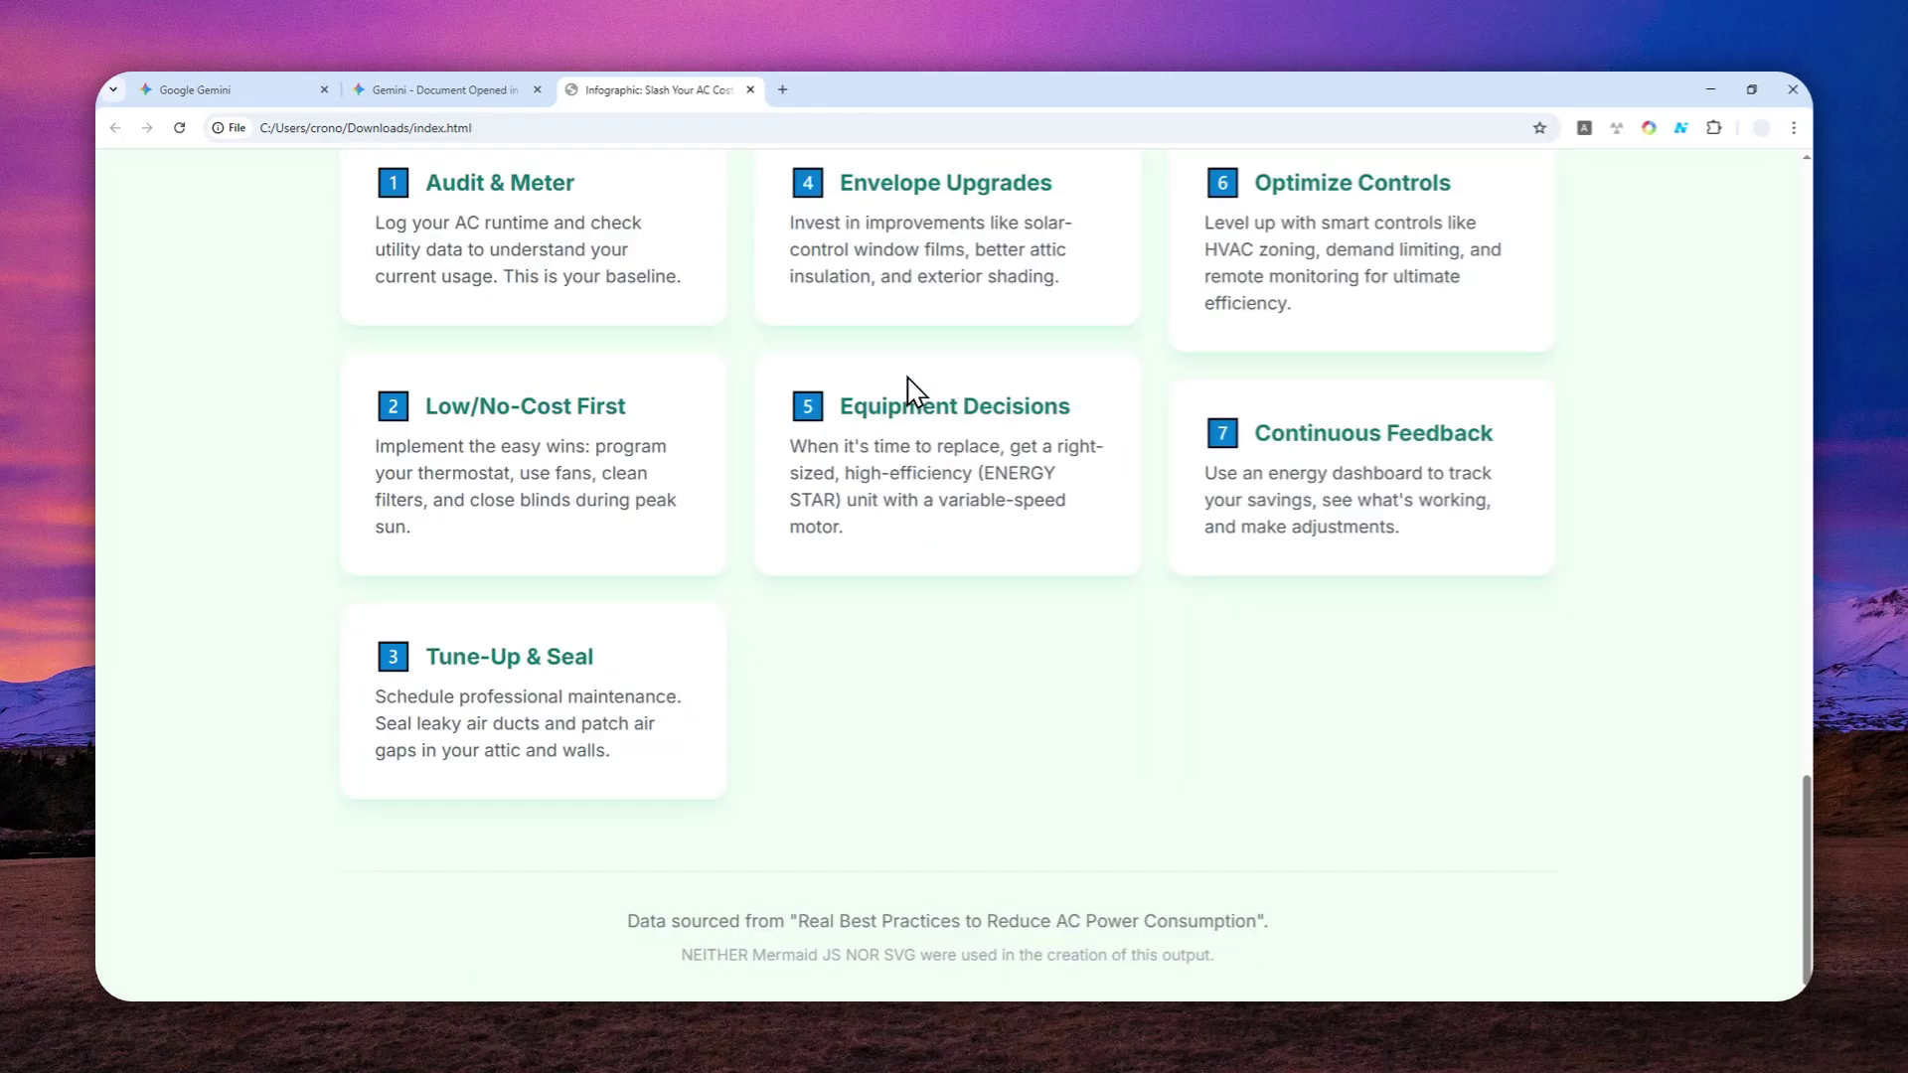
scroll(1167, 427, up, 20)
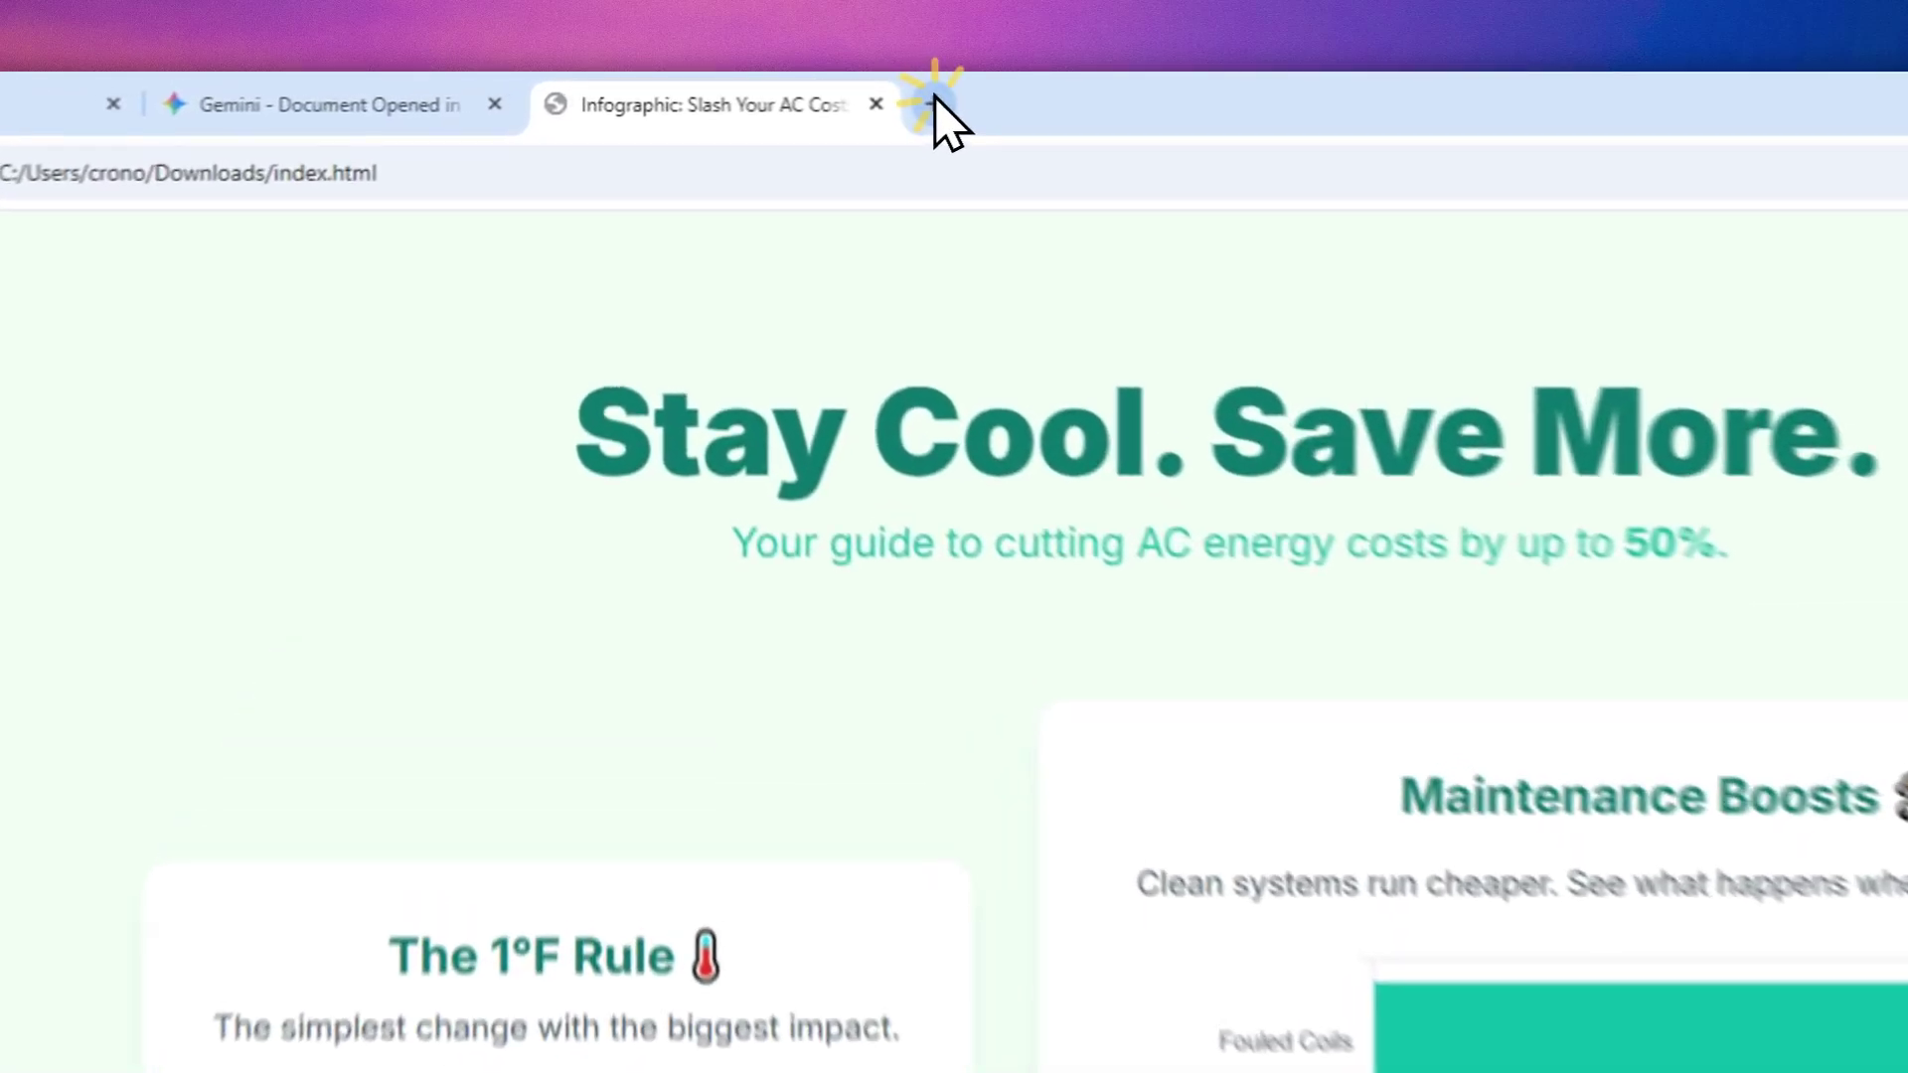
Install GoFullPage from the Chrome Web Store, then return to the index.html infographic tab
click(782, 89)
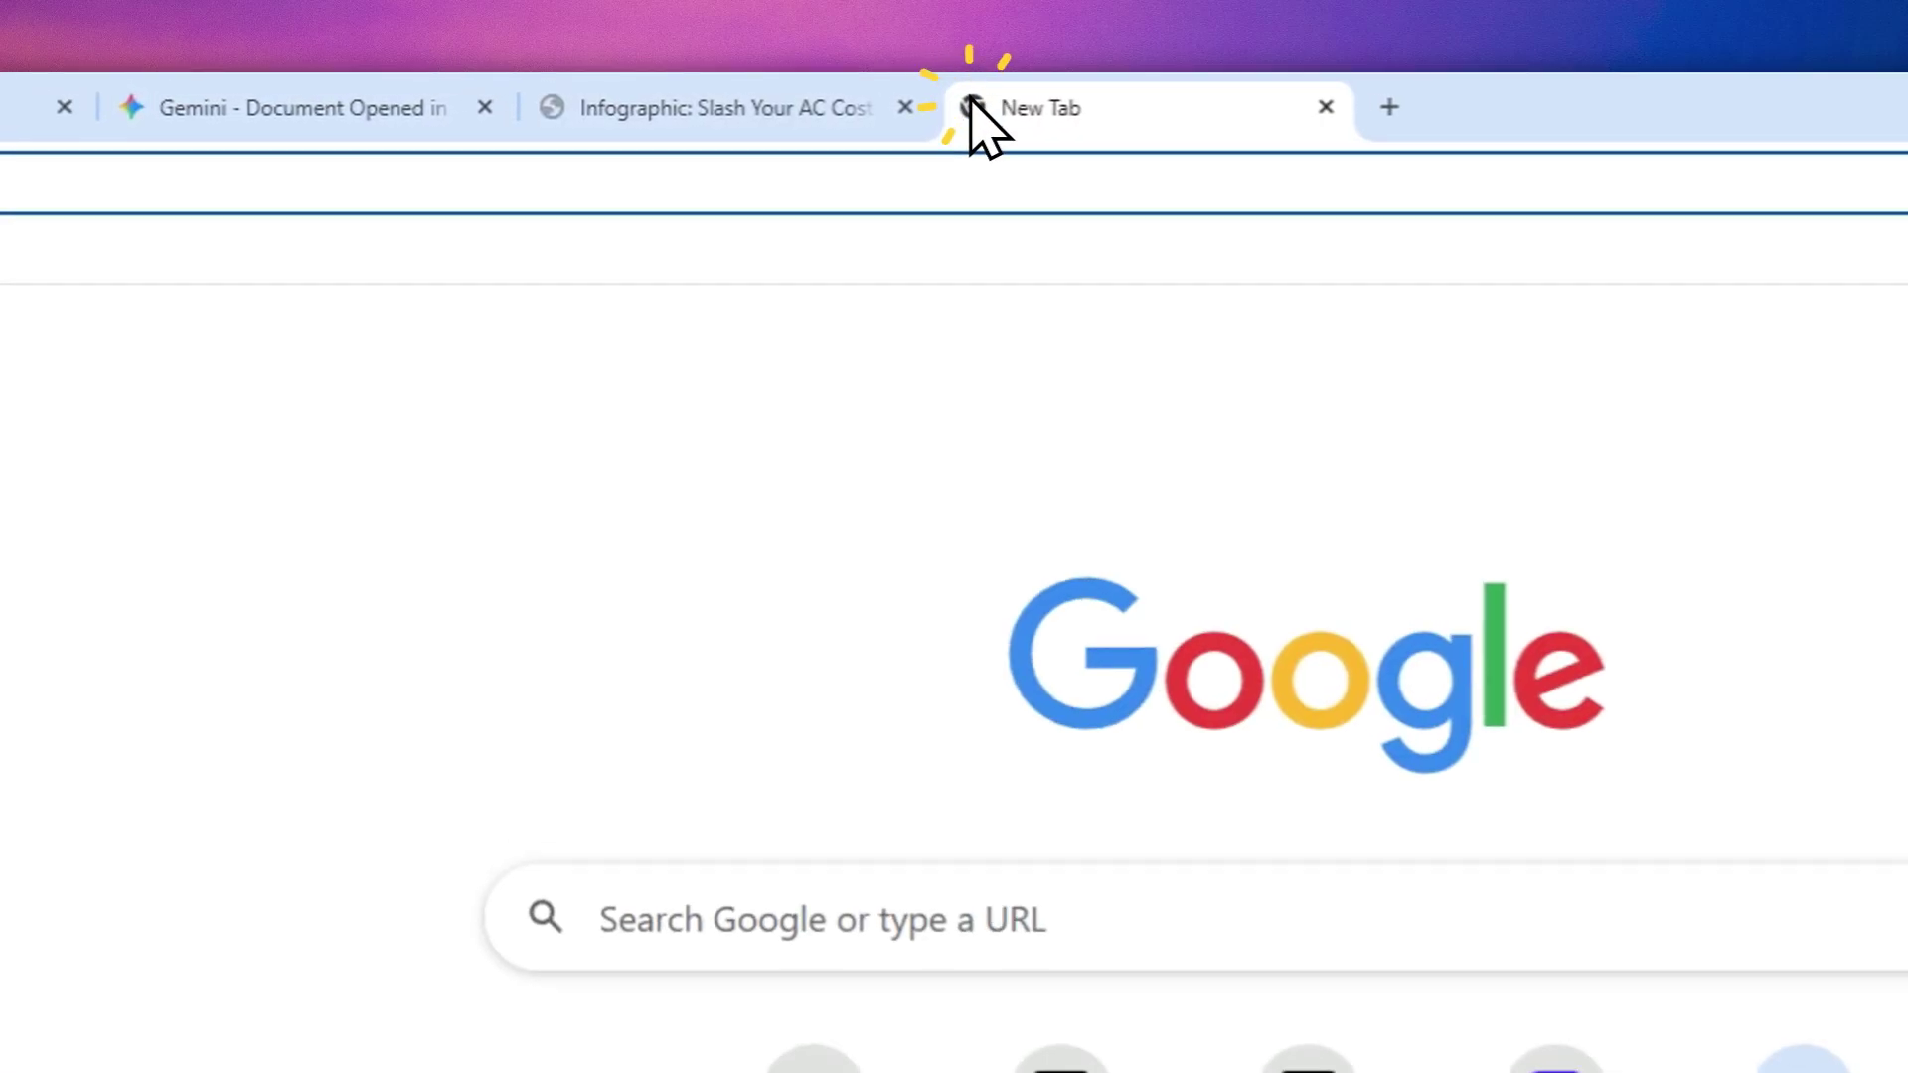
text(full)
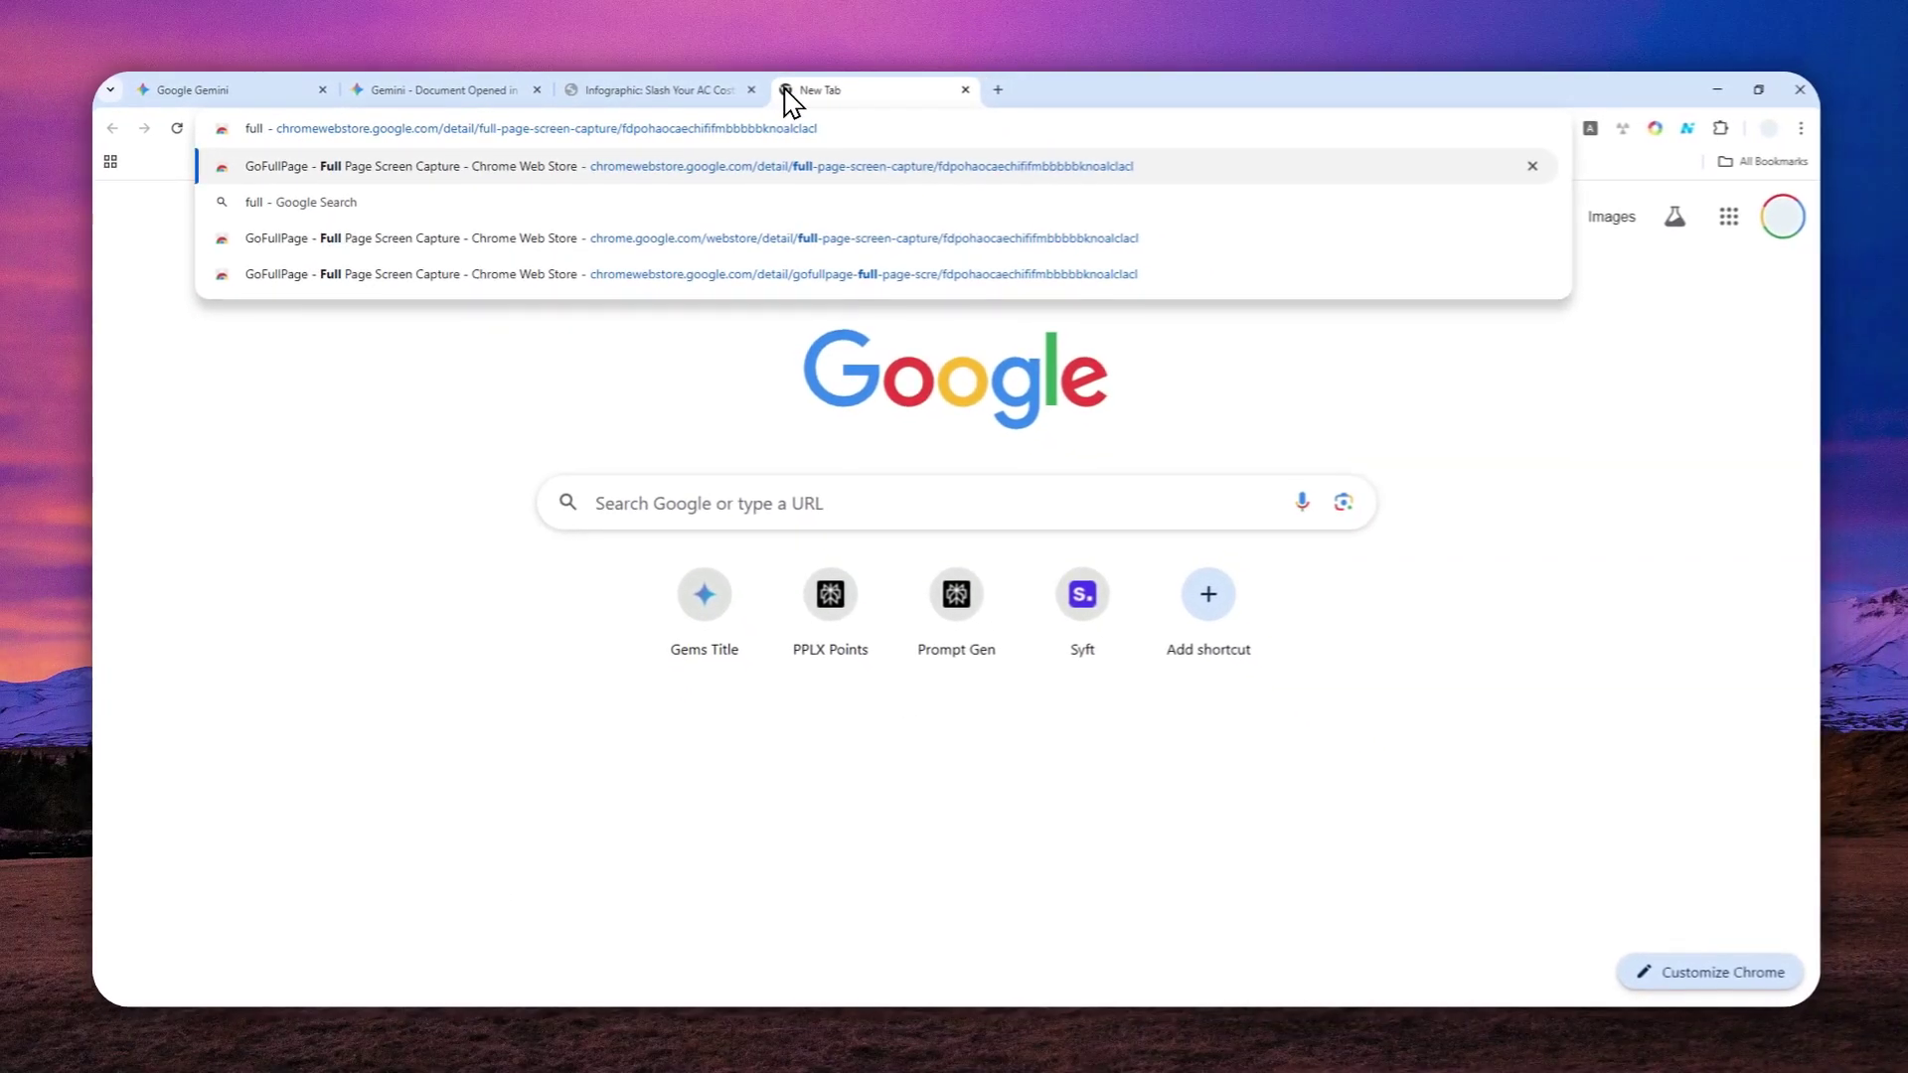
key(Return)
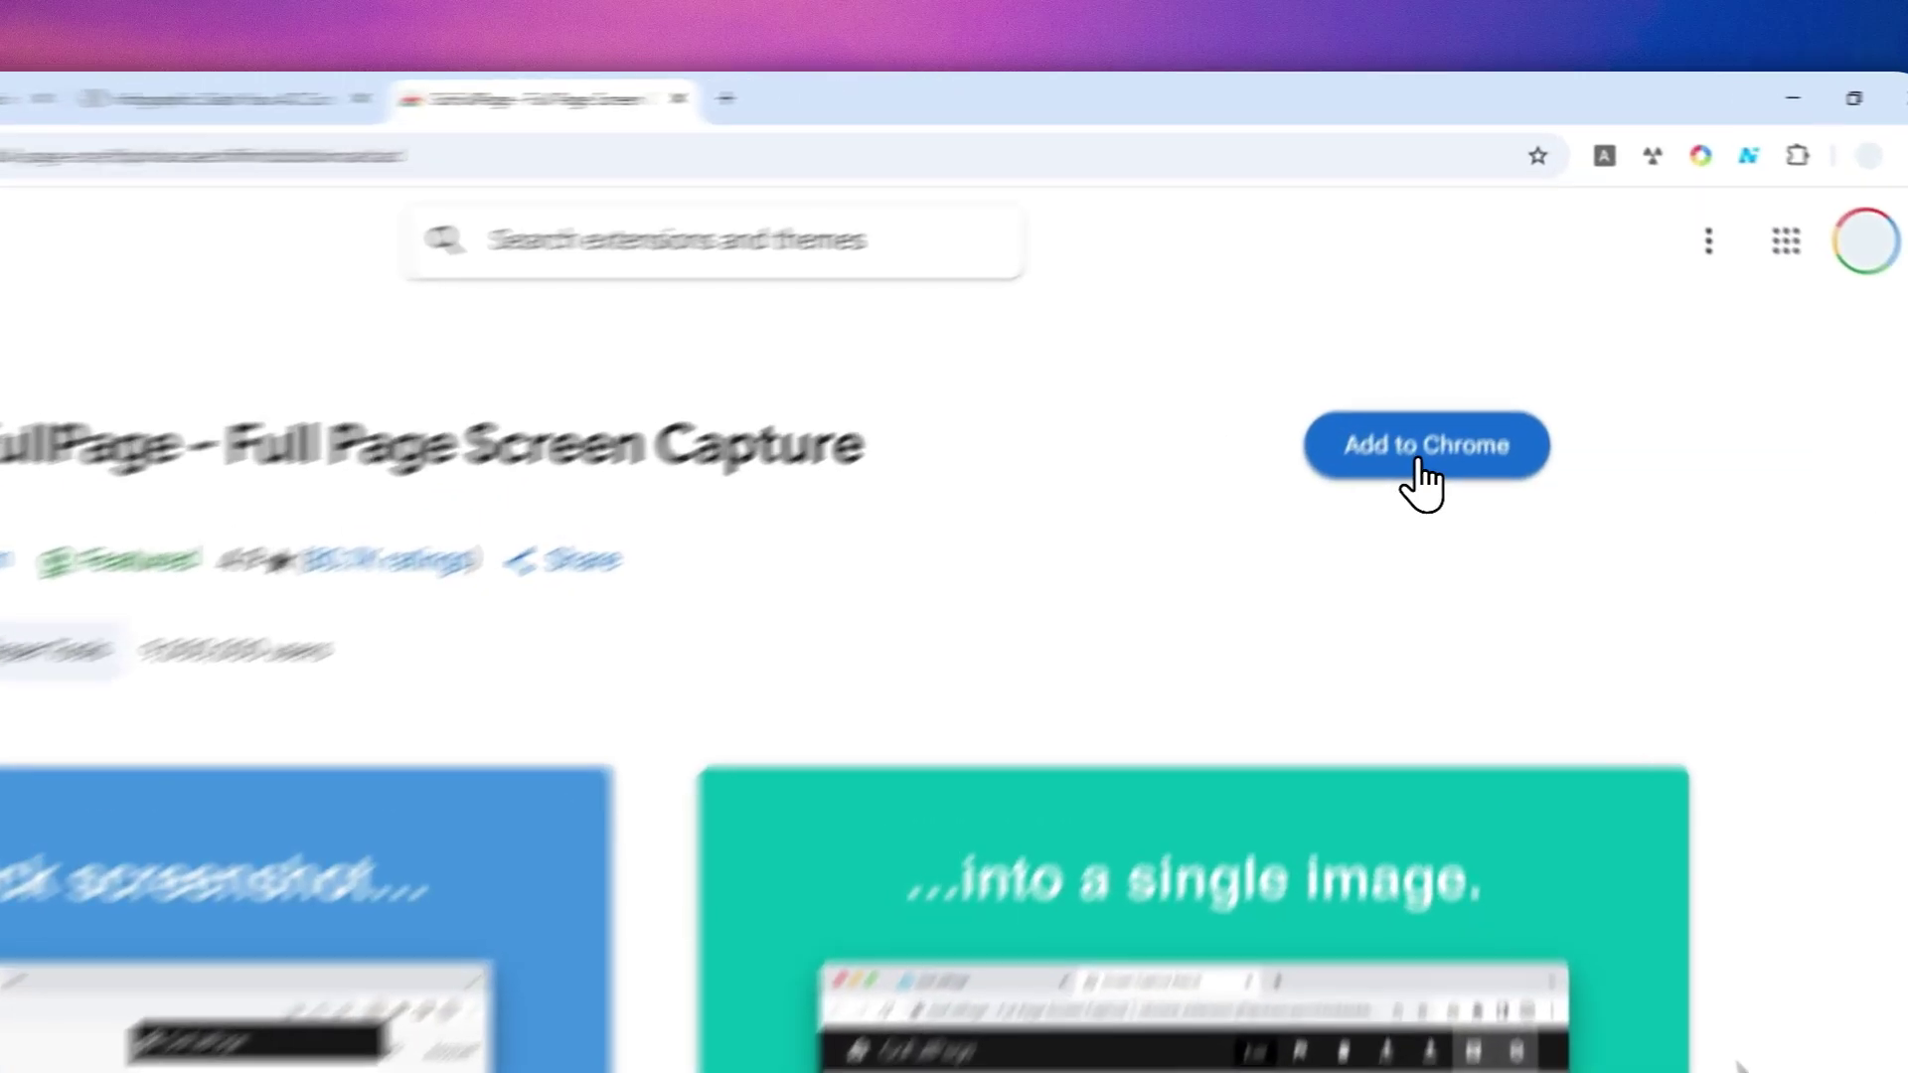
click(1460, 333)
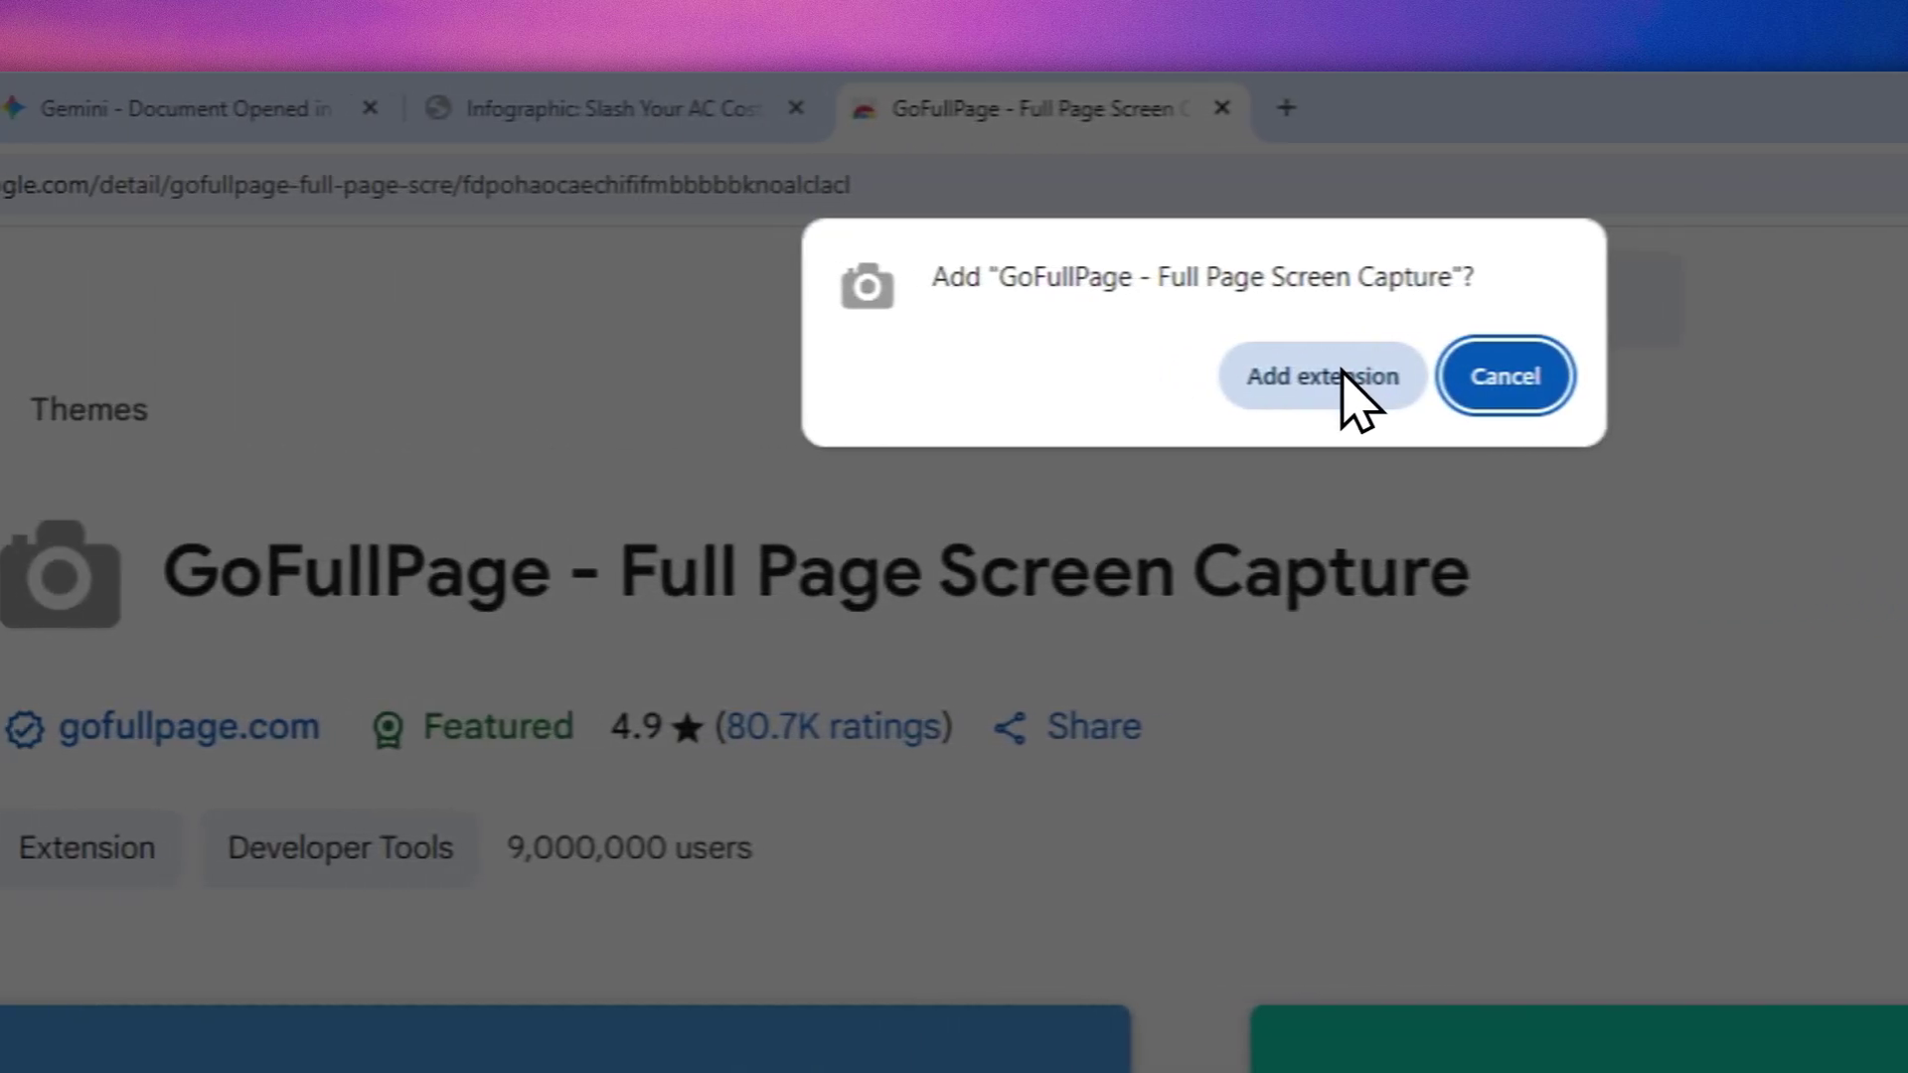
click(506, 375)
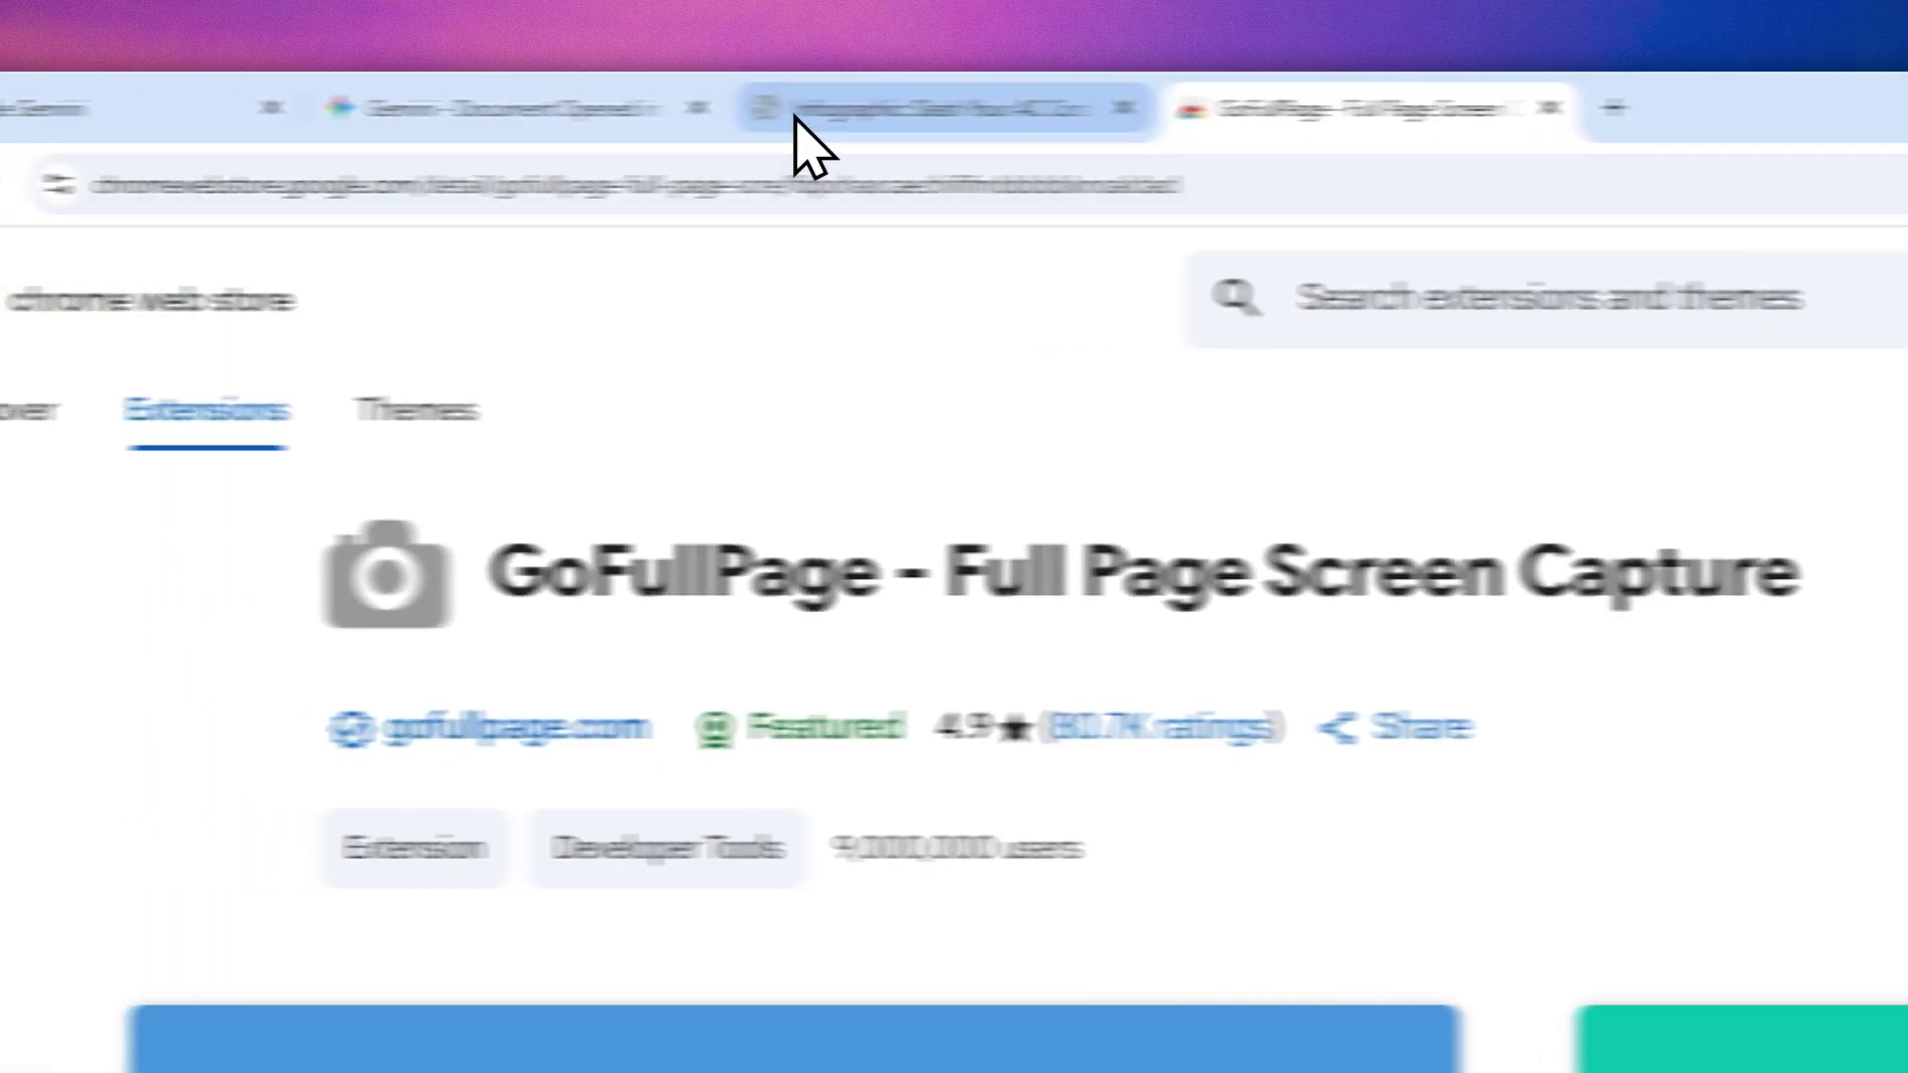
click(477, 117)
drag(356, 184, 204, 183)
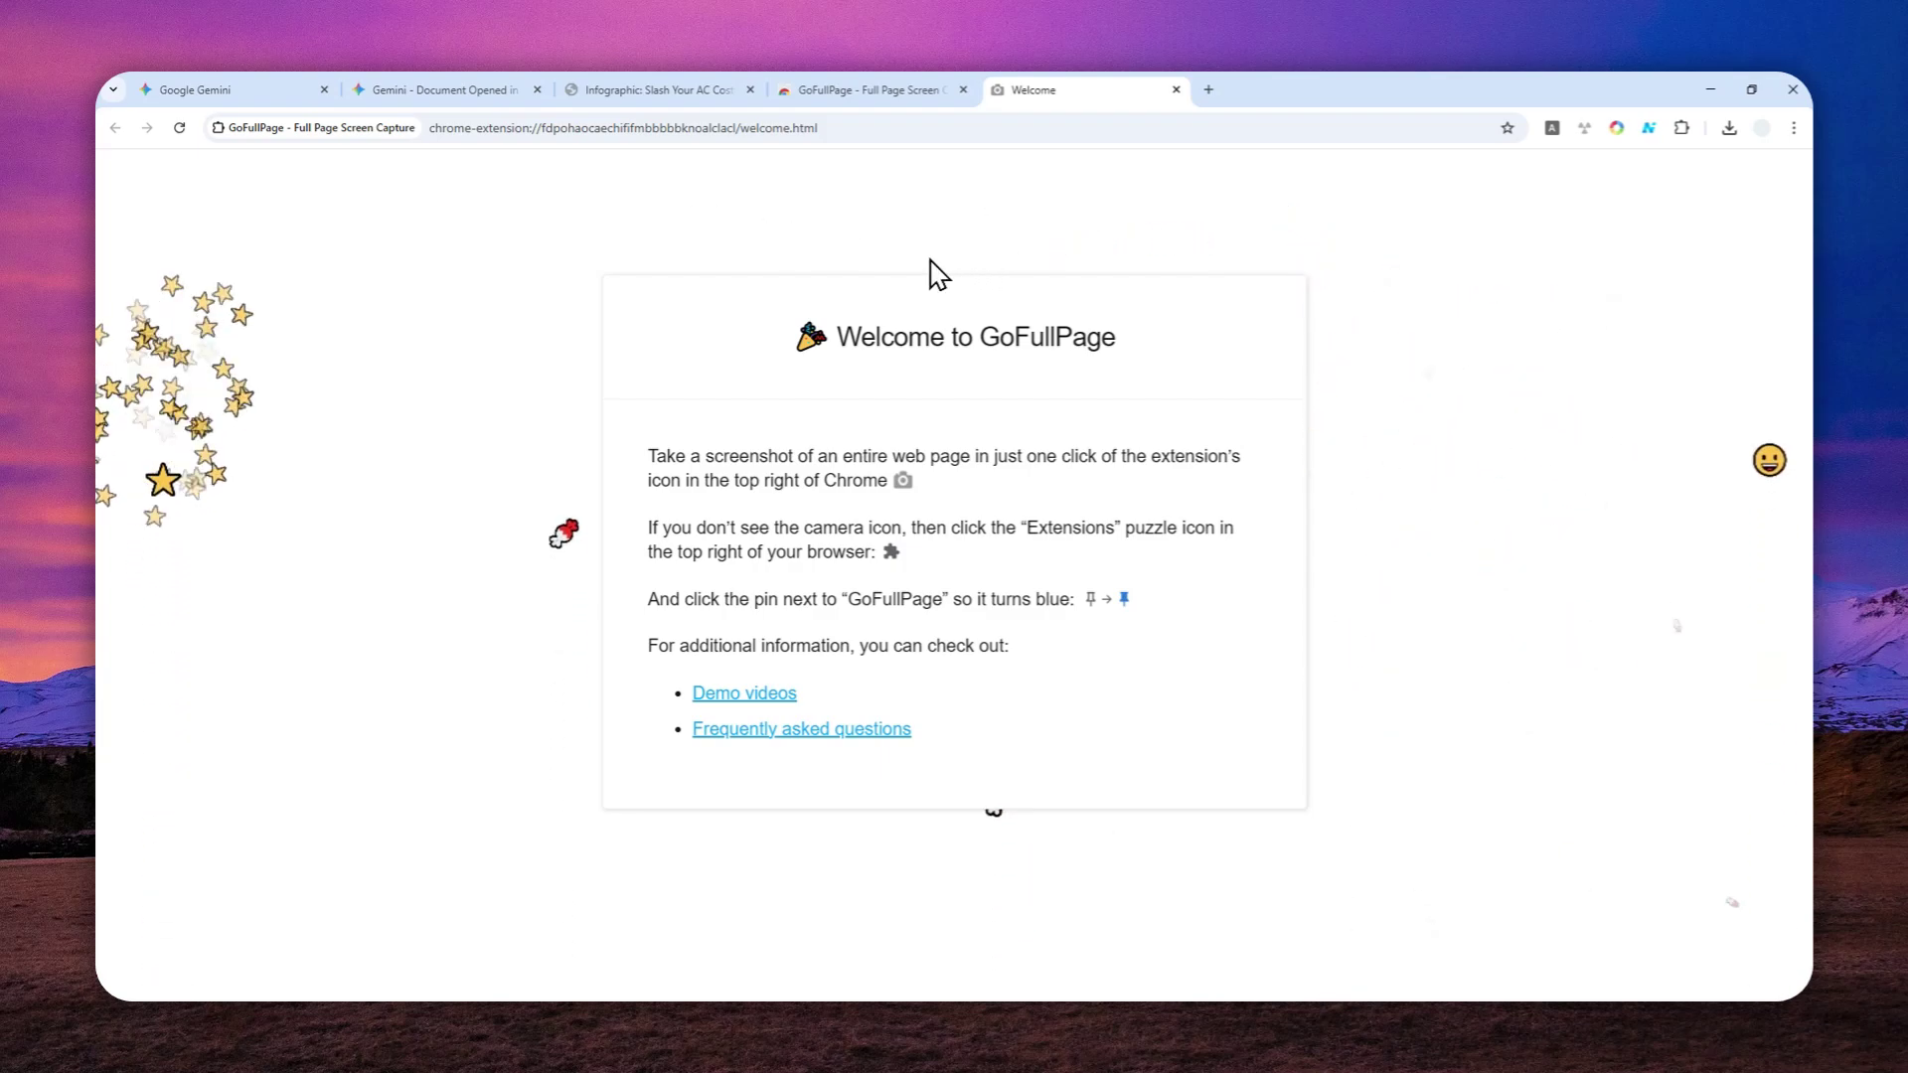
Close the GoFullPage welcome tab, reload the infographic, and try capturing it with GoFullPage
click(1176, 89)
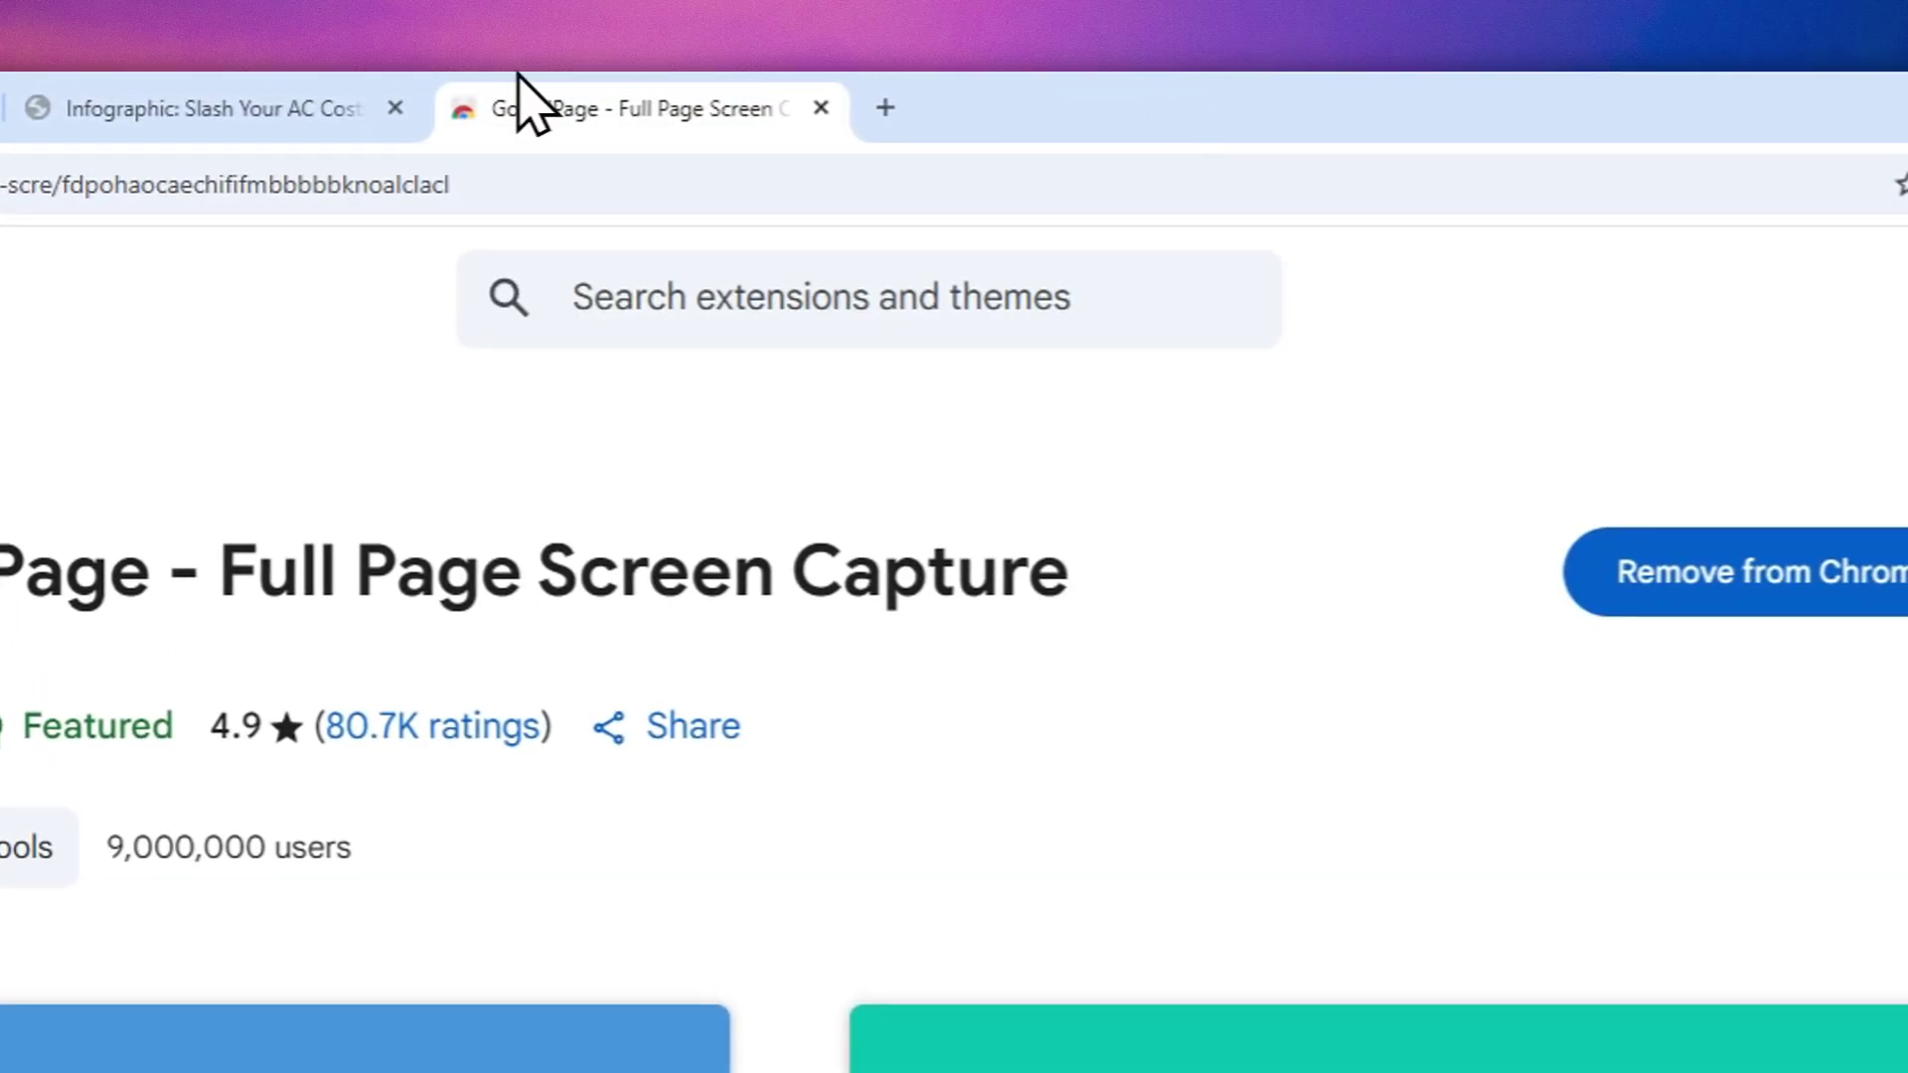
click(214, 108)
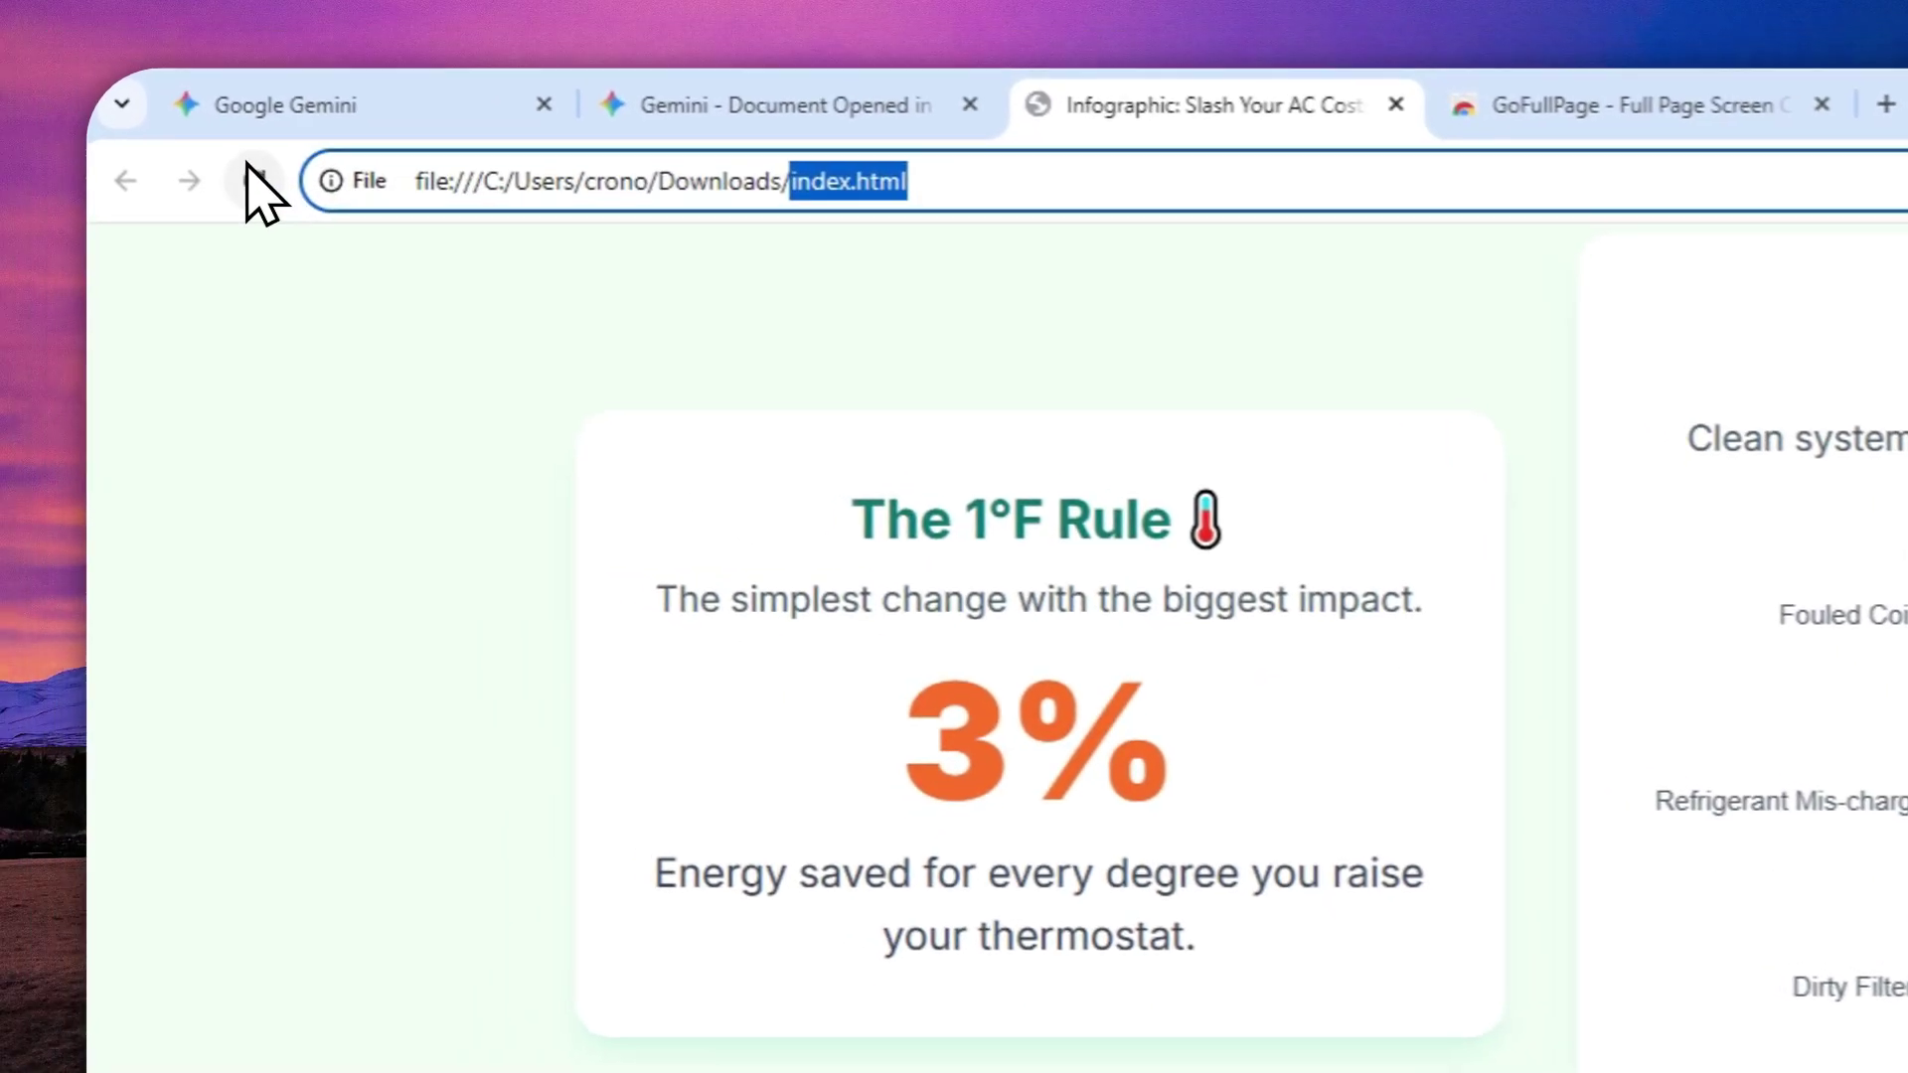
click(190, 156)
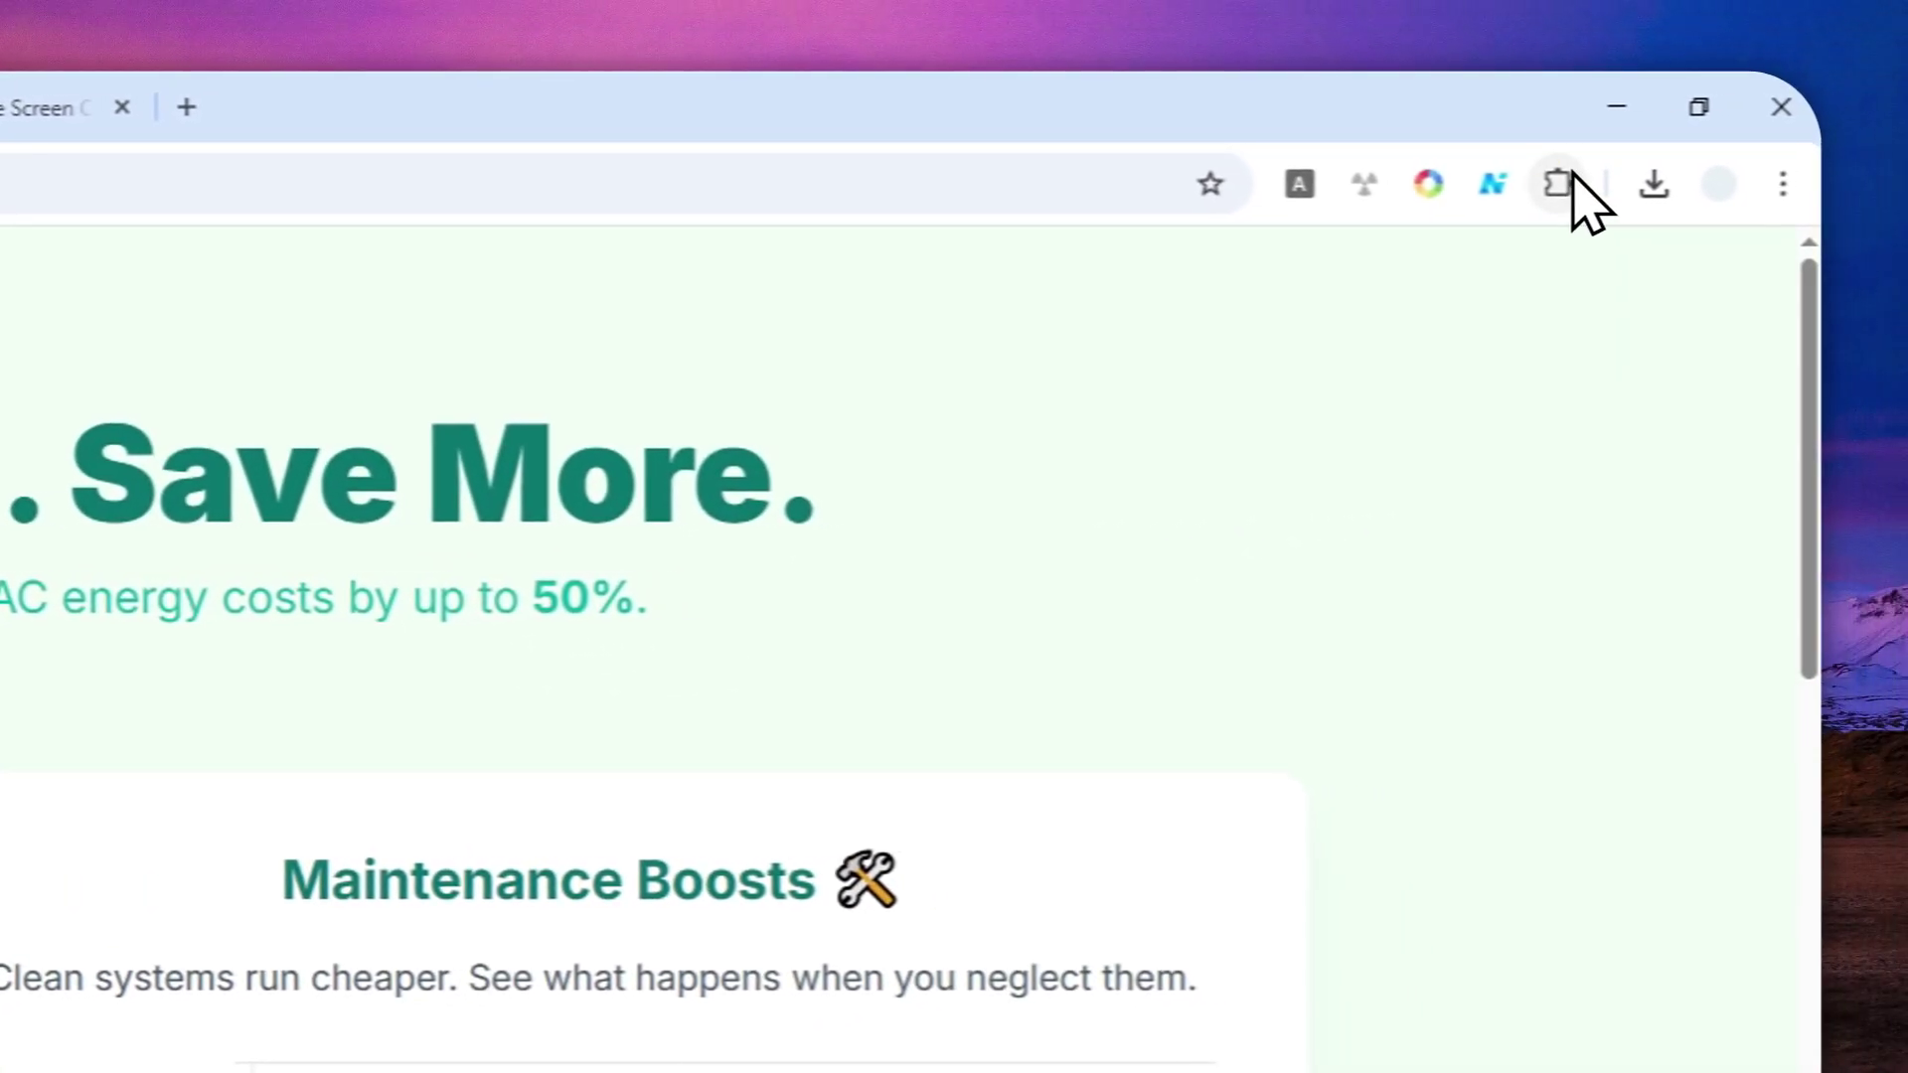
click(1573, 177)
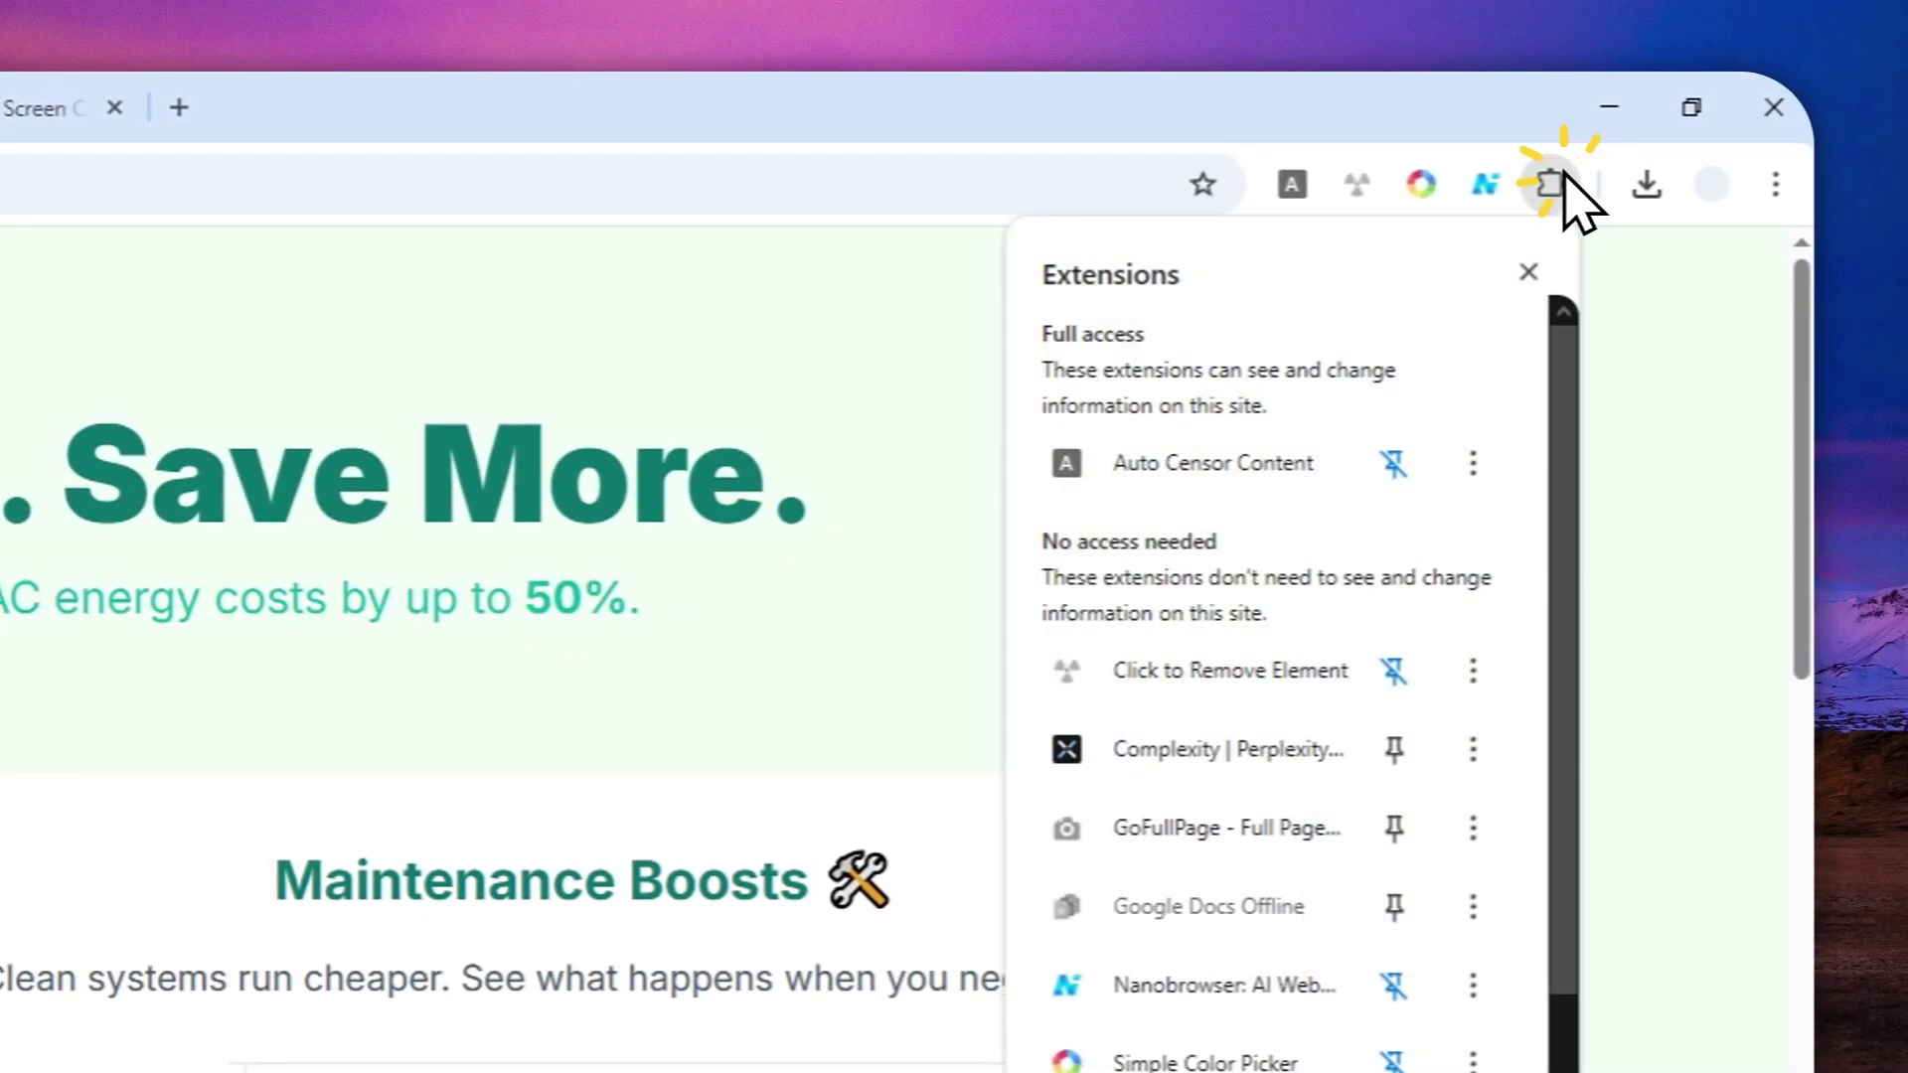
scroll(1410, 596, down, 1)
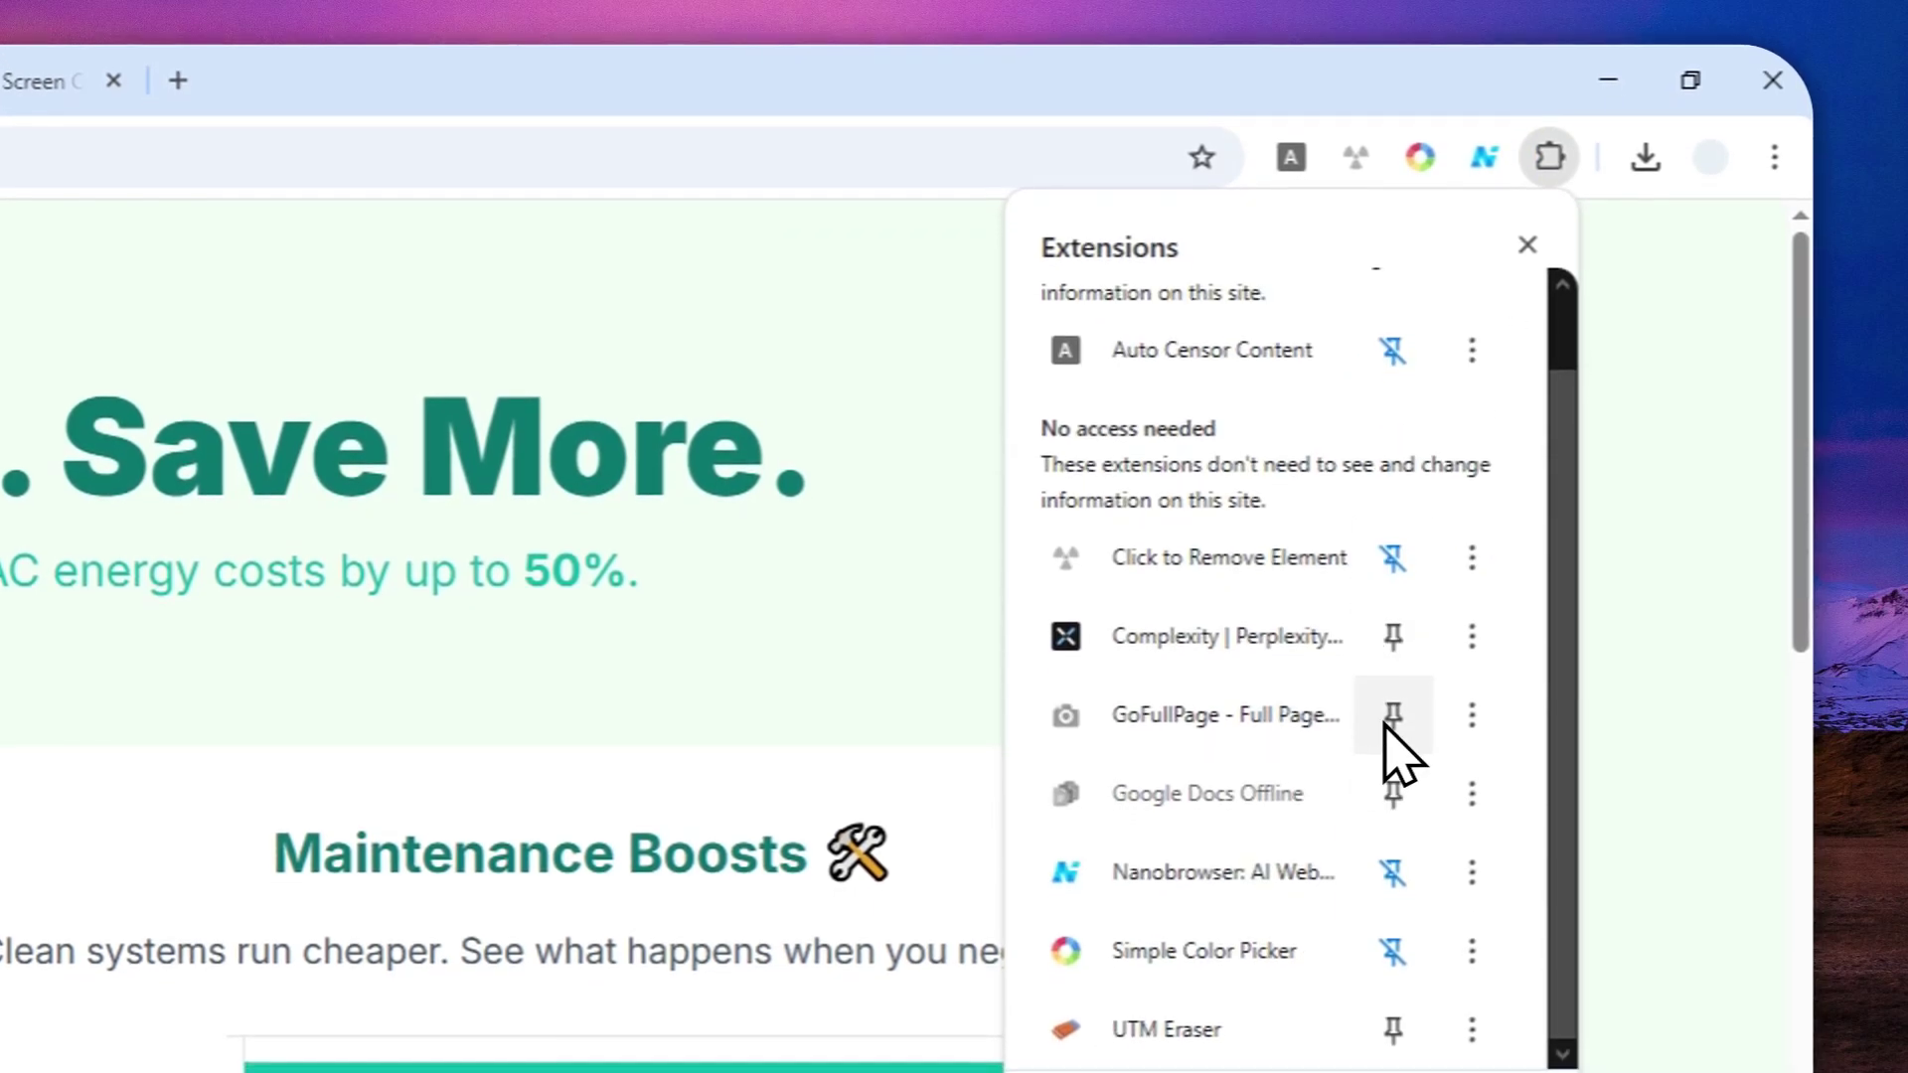
scroll(1321, 687, up, 1)
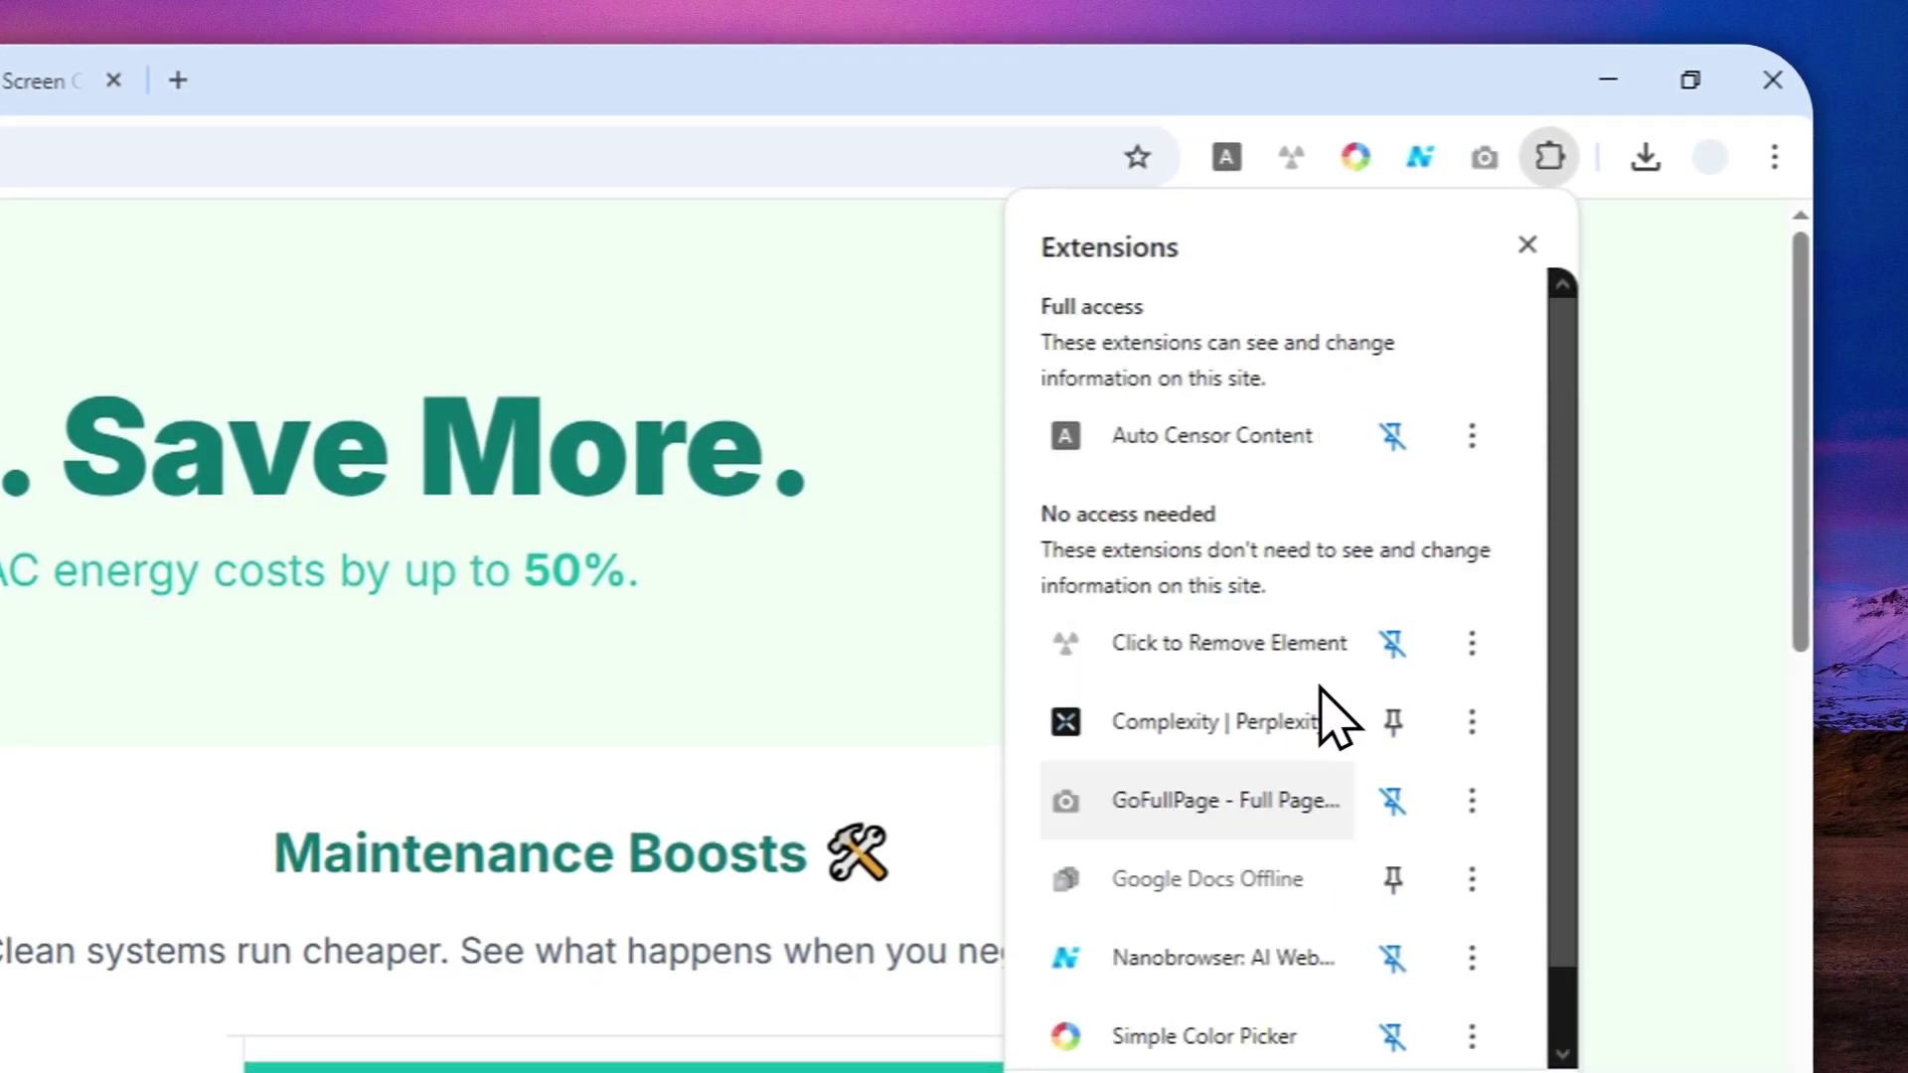
click(1550, 156)
click(1488, 174)
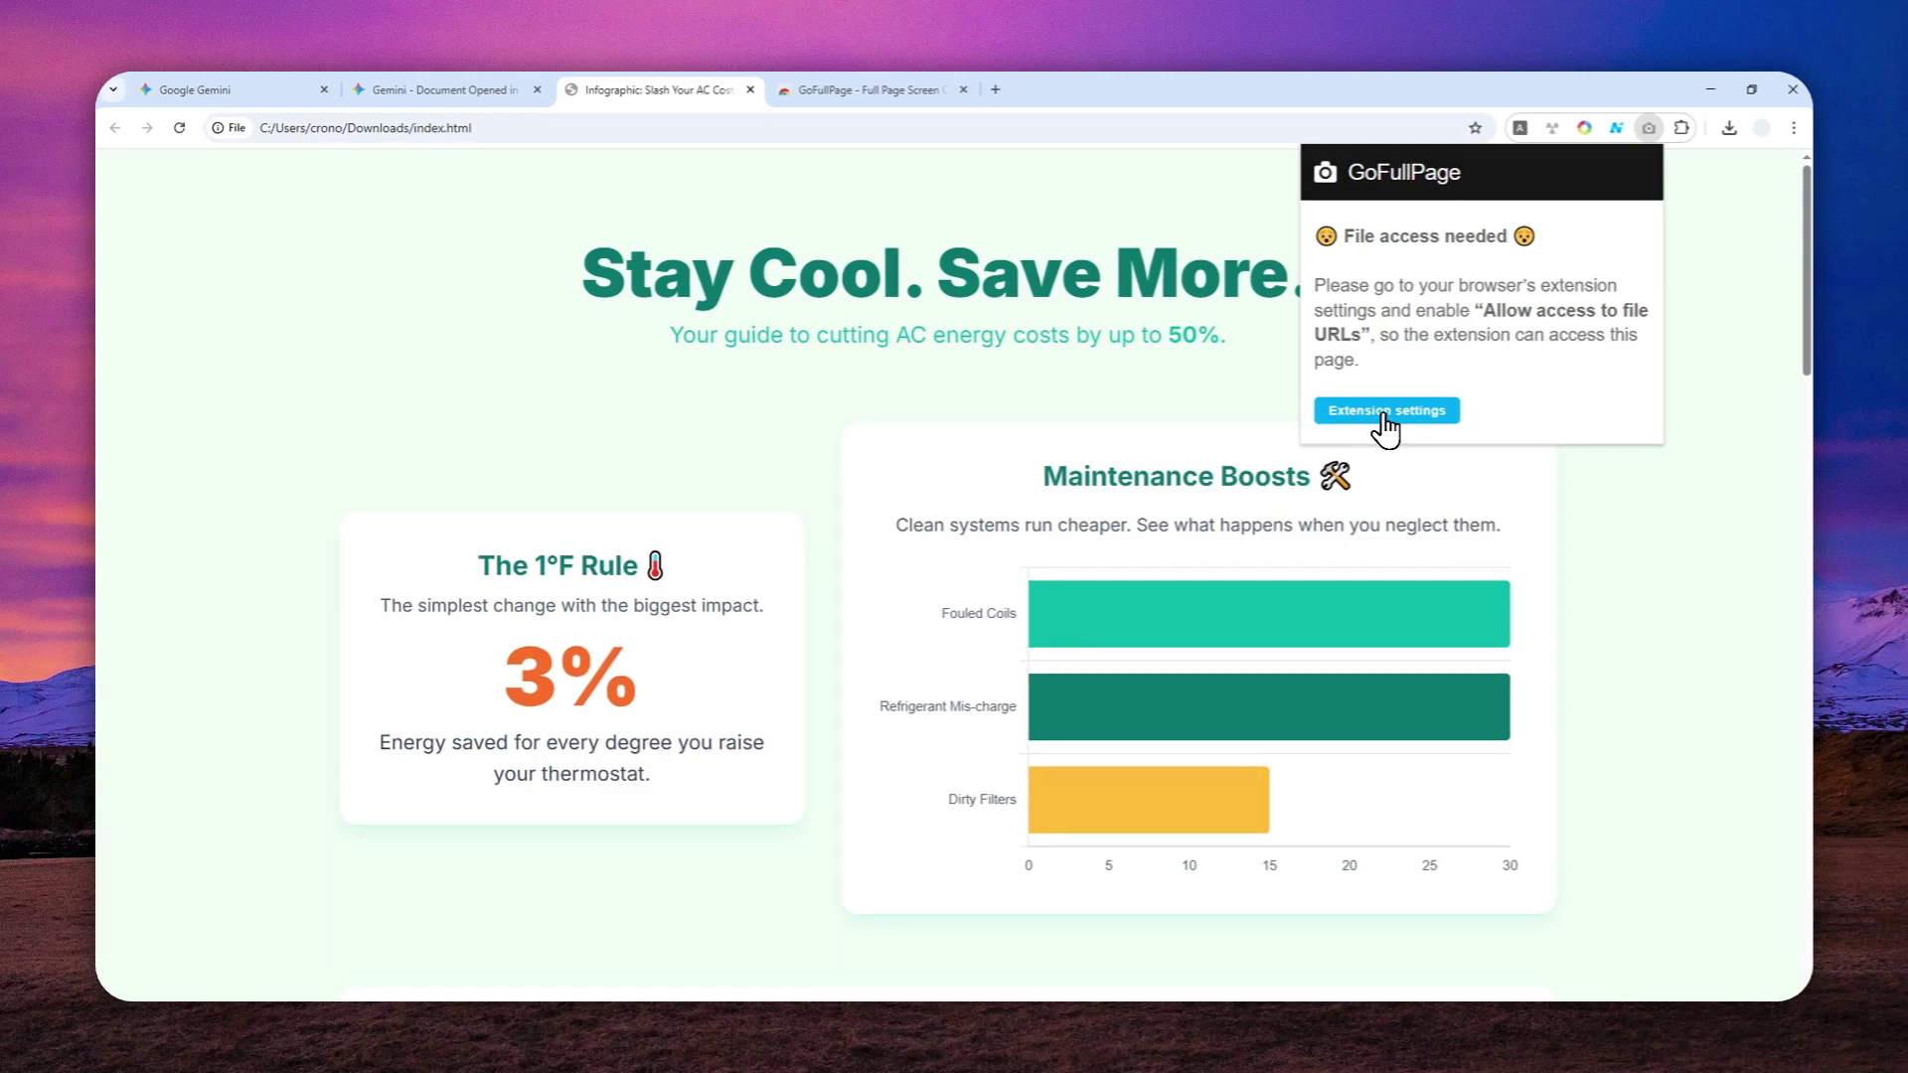
Enable 'Allow access to file URLs' in GoFullPage's settings and return to the infographic
click(1385, 413)
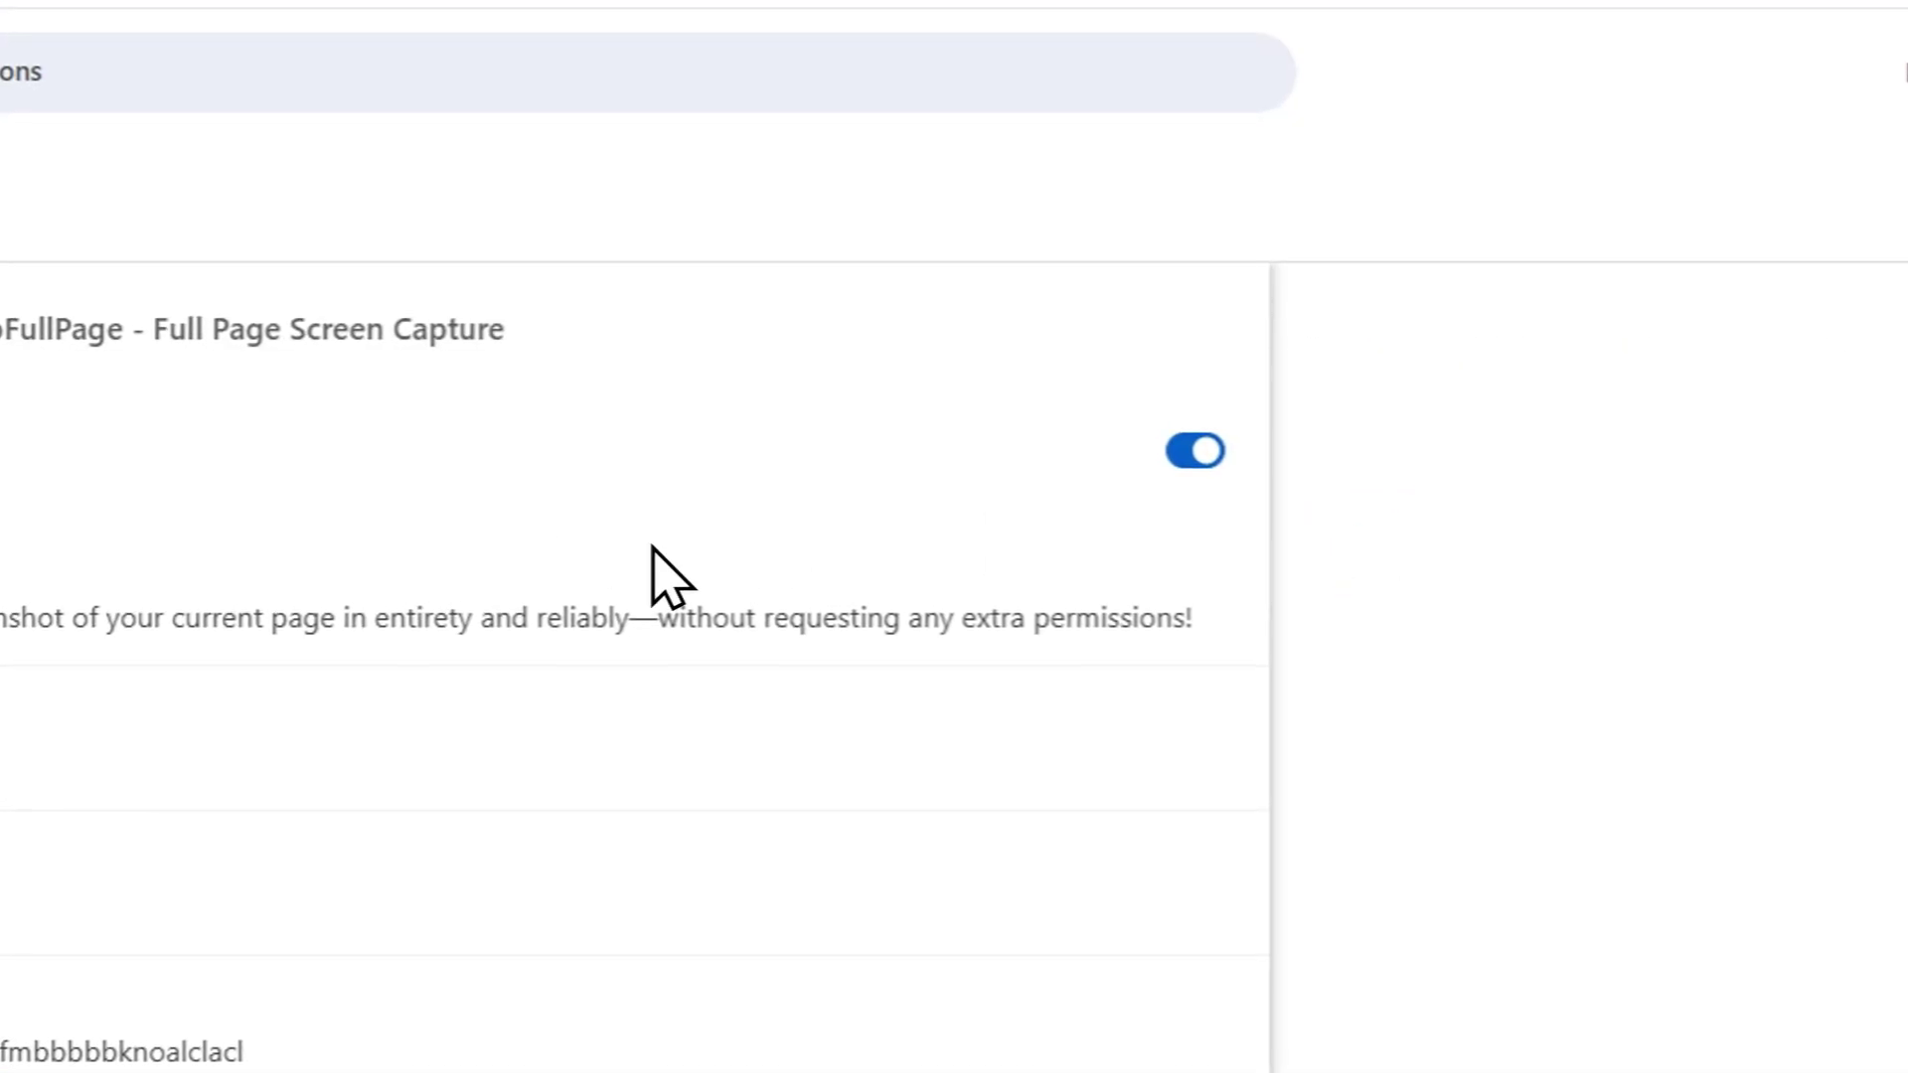
scroll(651, 546, down, 5)
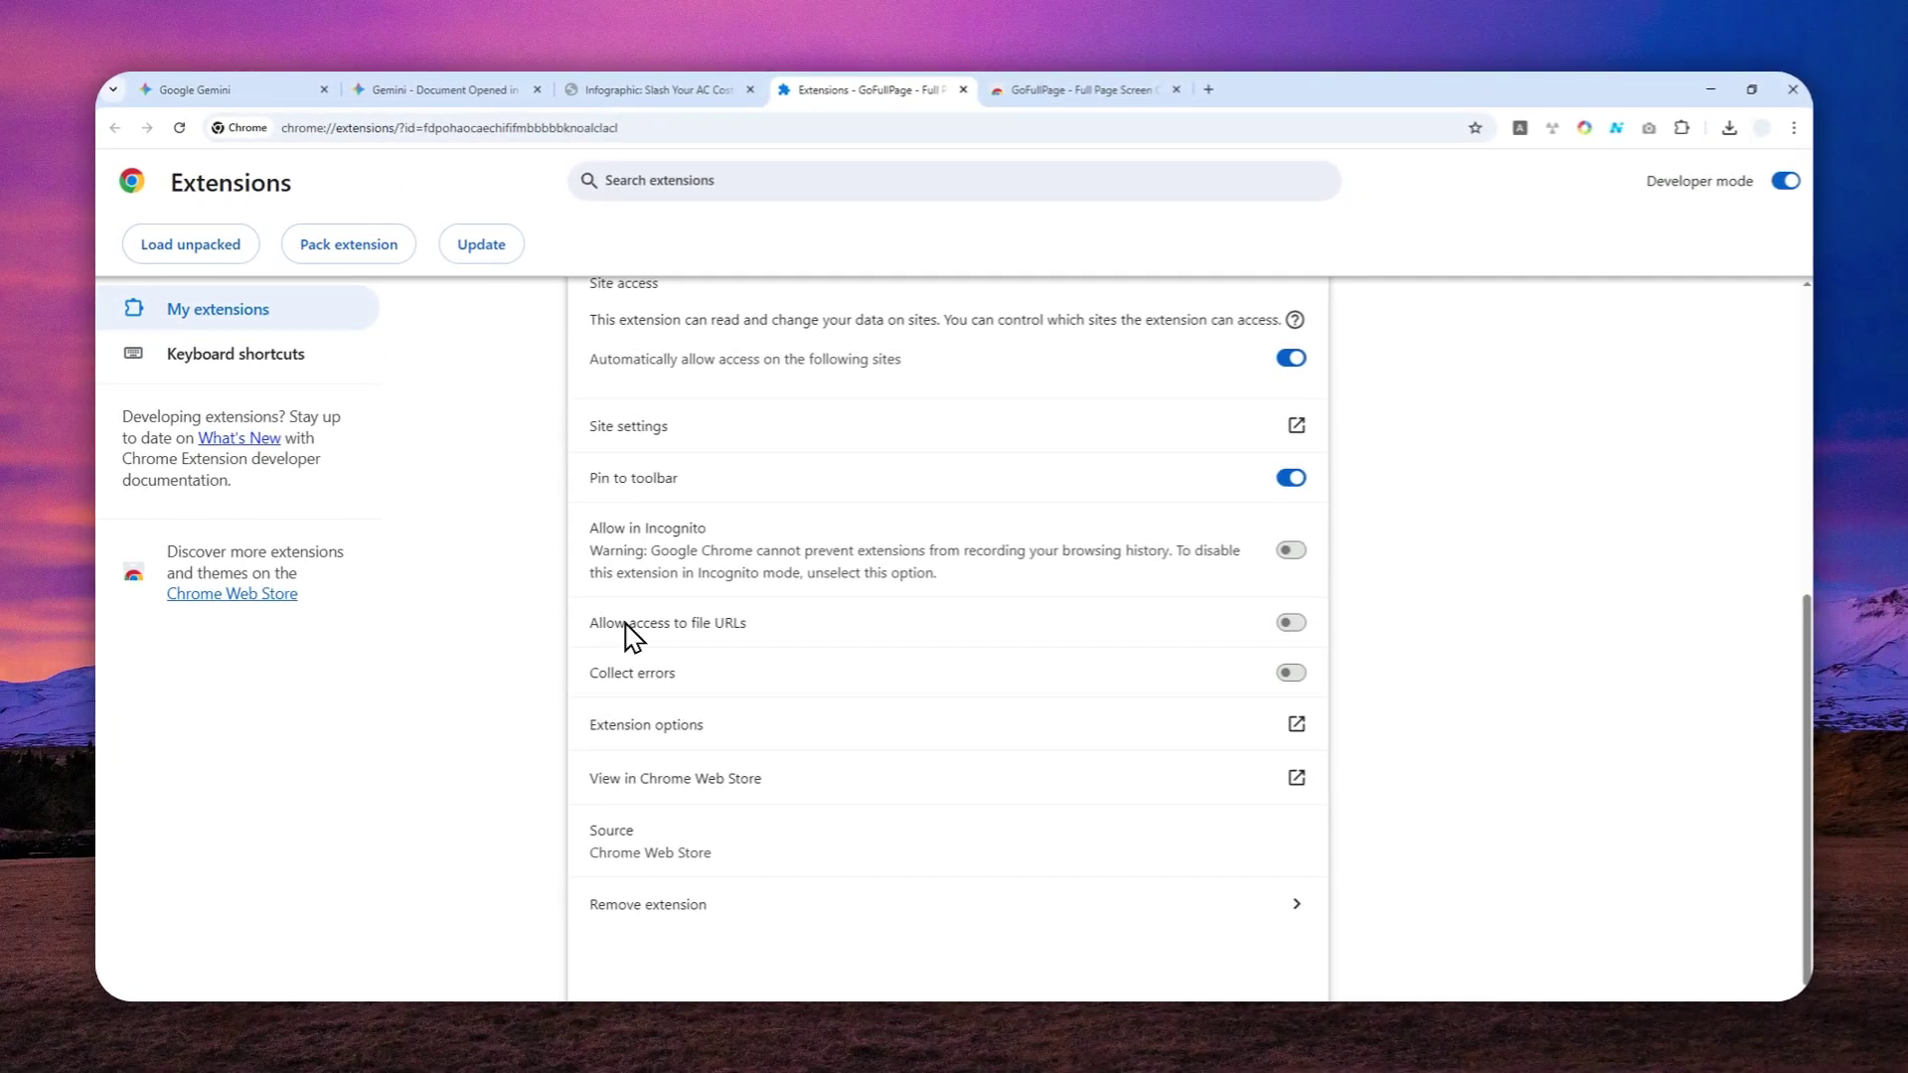
click(1284, 626)
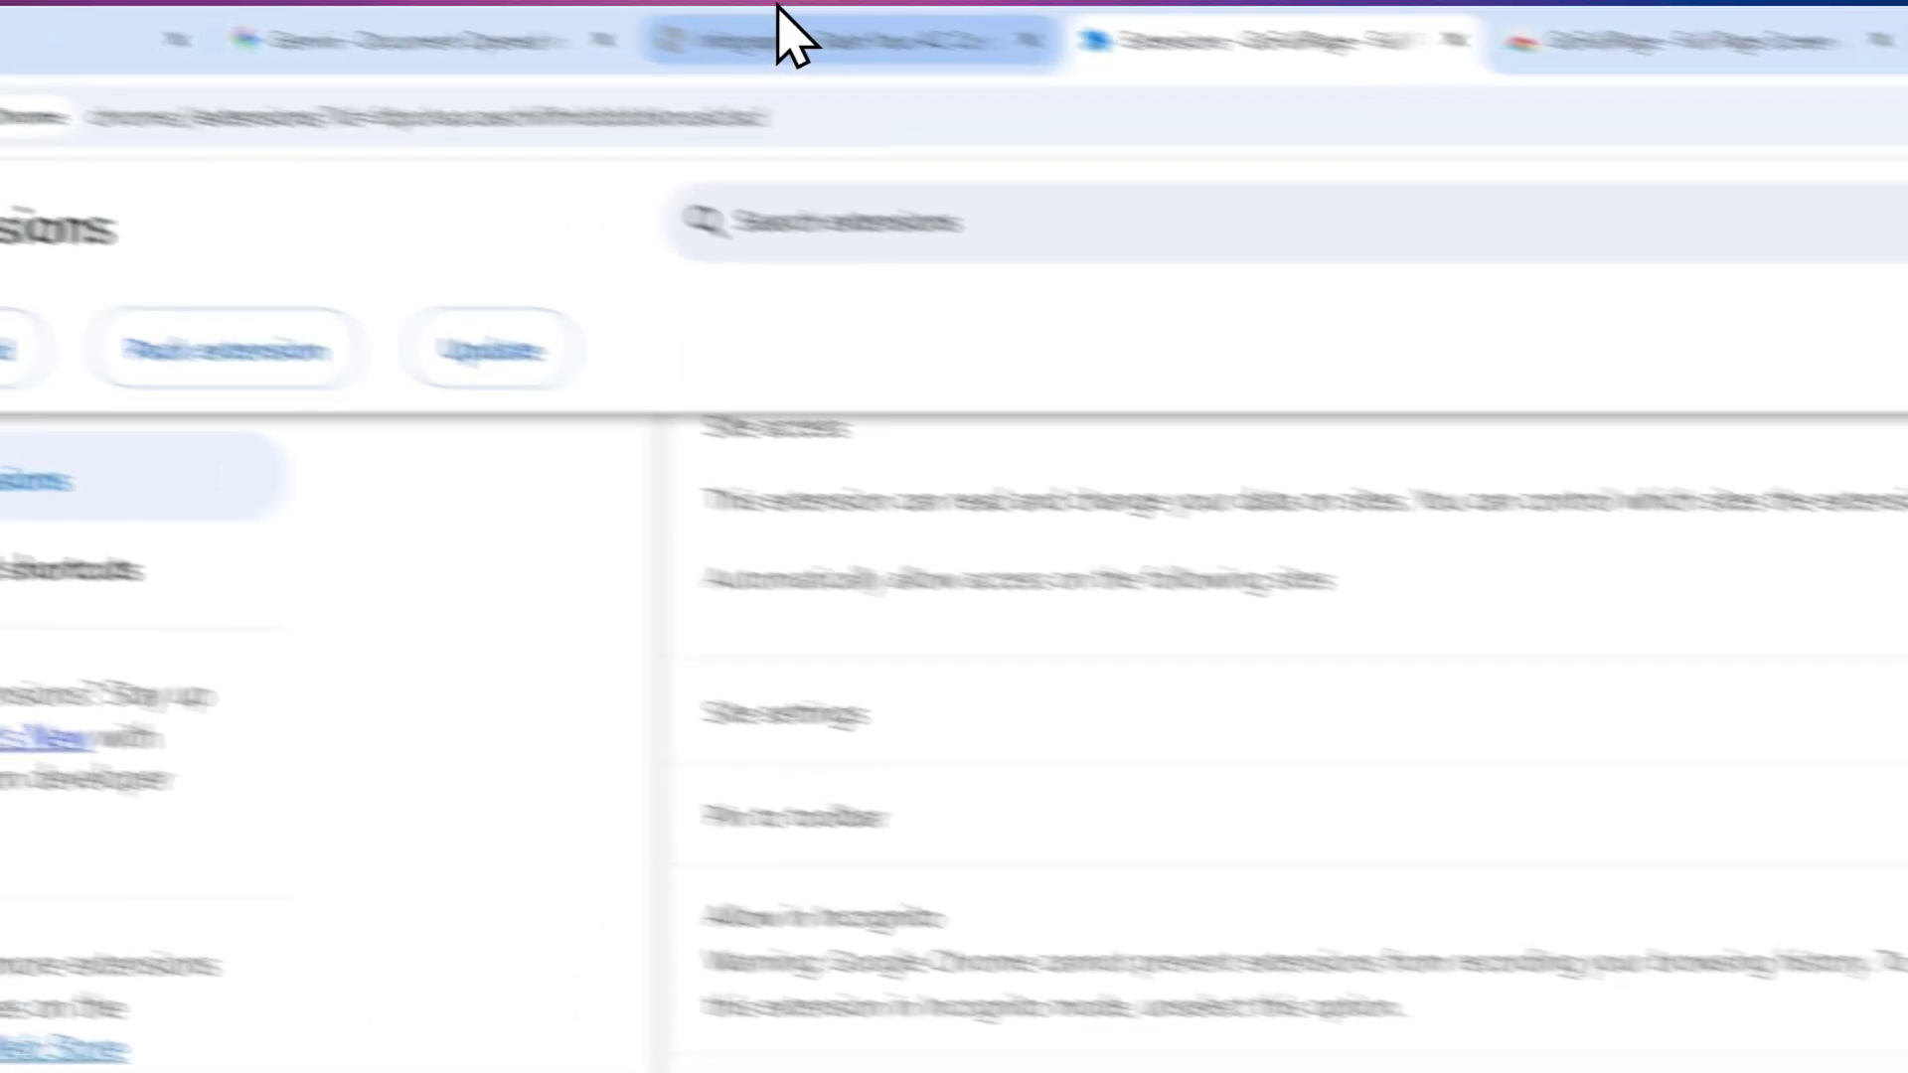
click(781, 12)
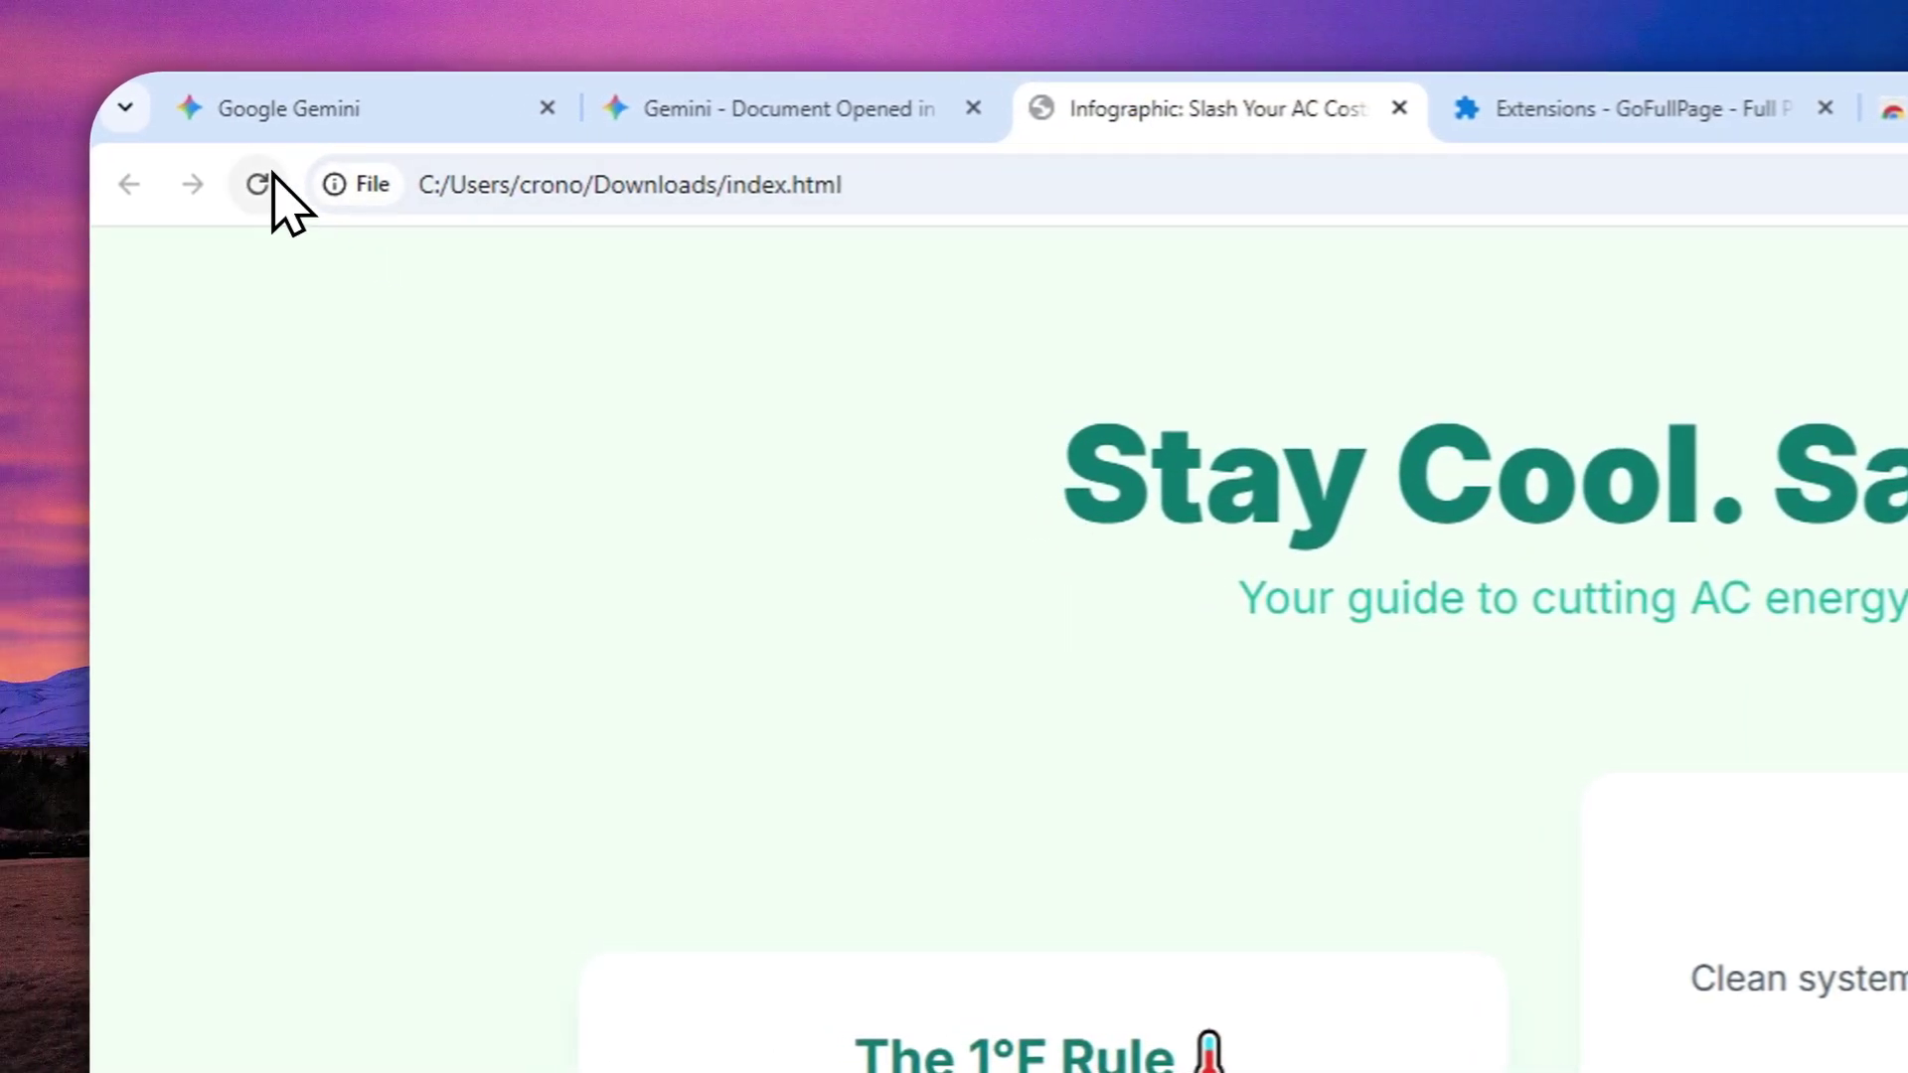
Reload the local index.html infographic and scroll through it to check the stacked card layout
click(230, 184)
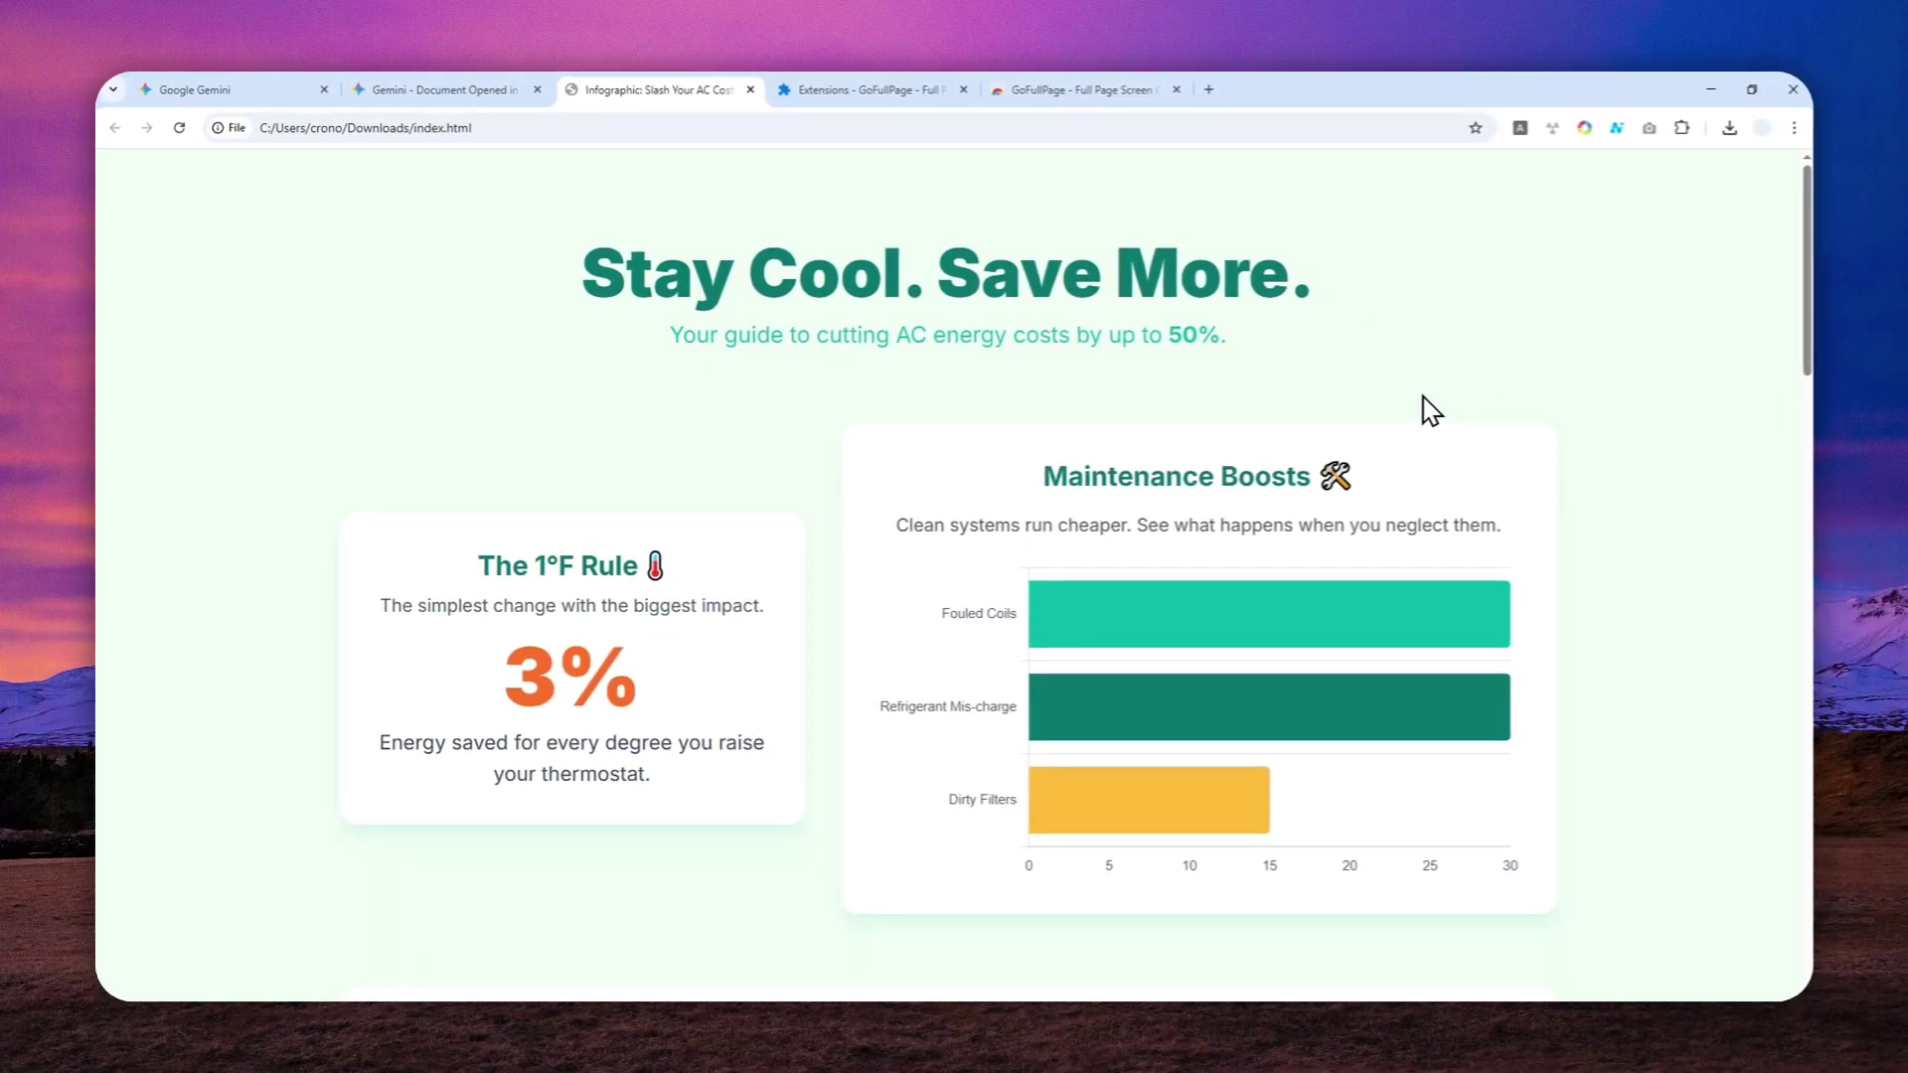
scroll(1282, 407, down, 7)
scroll(1292, 357, up, 8)
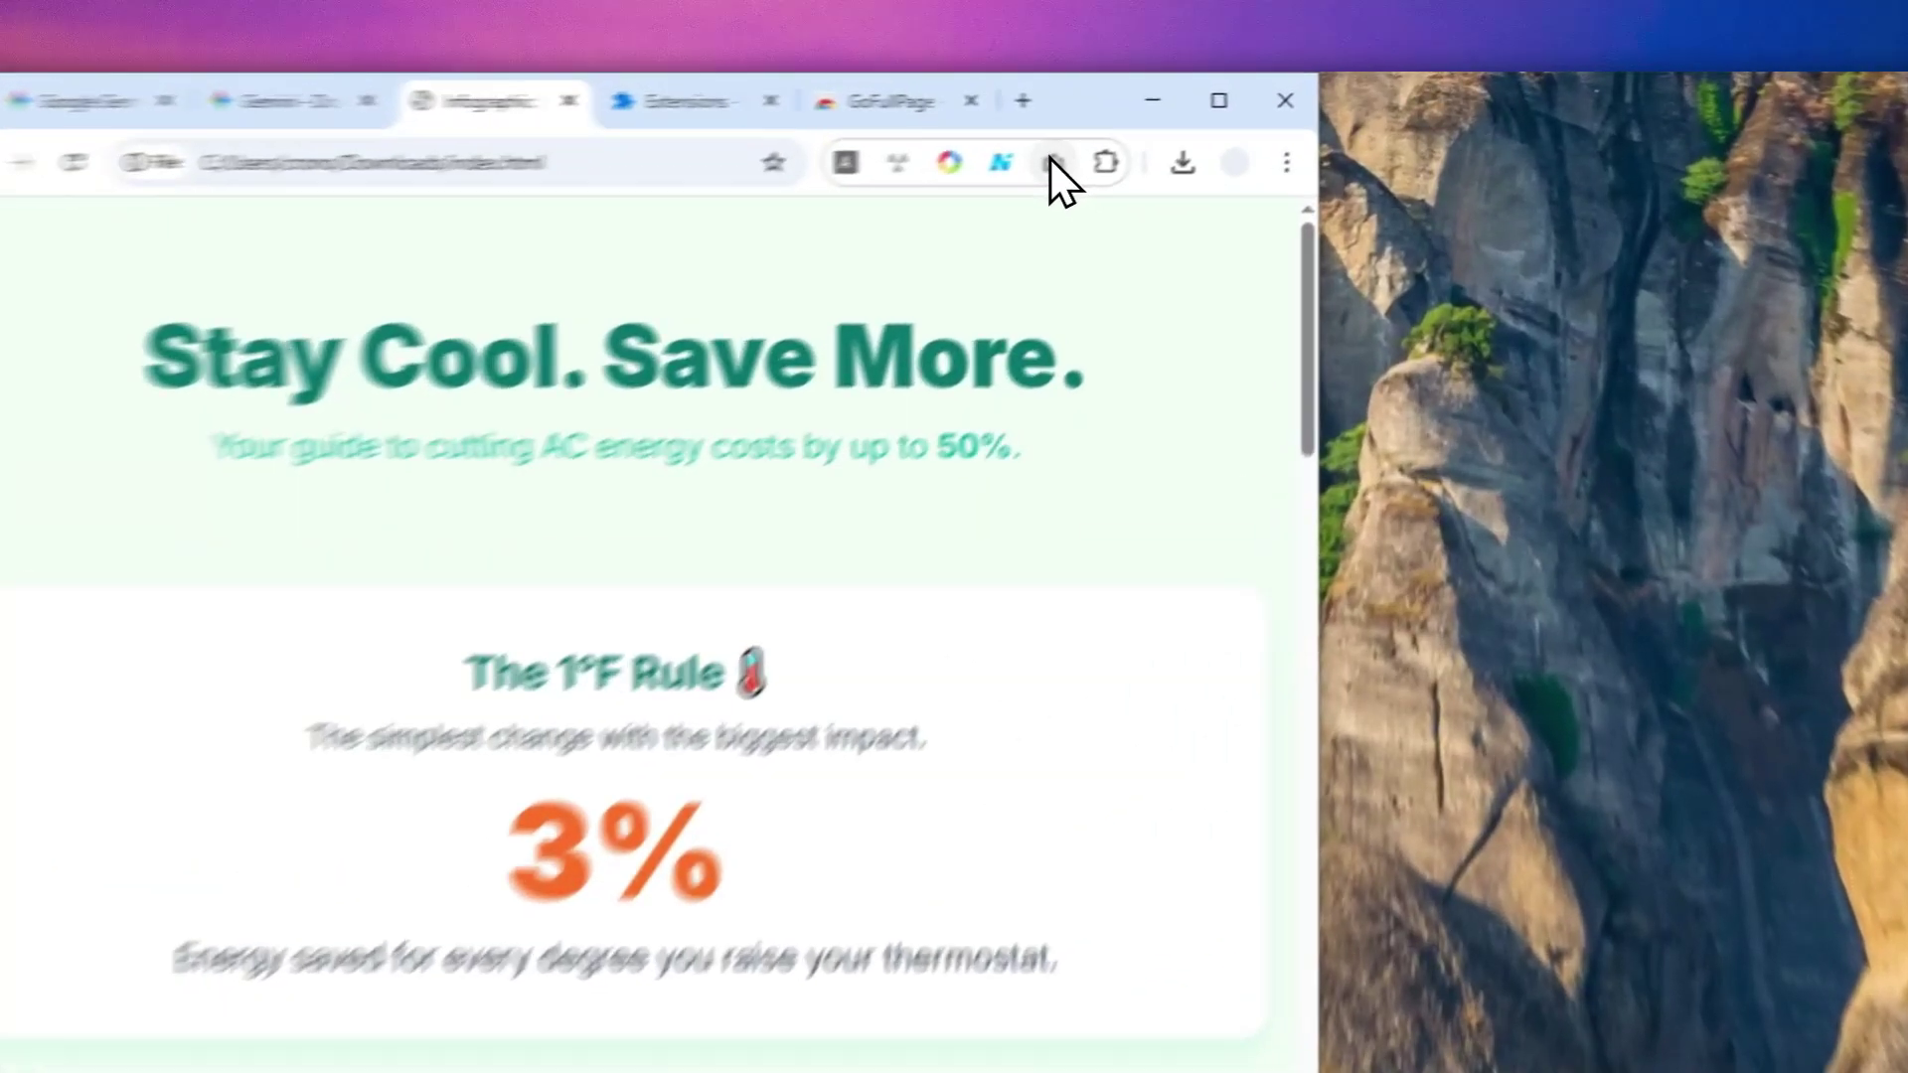
Capture the whole infographic with GoFullPage, zoom-check the bar chart, and download it as PNG
click(1201, 128)
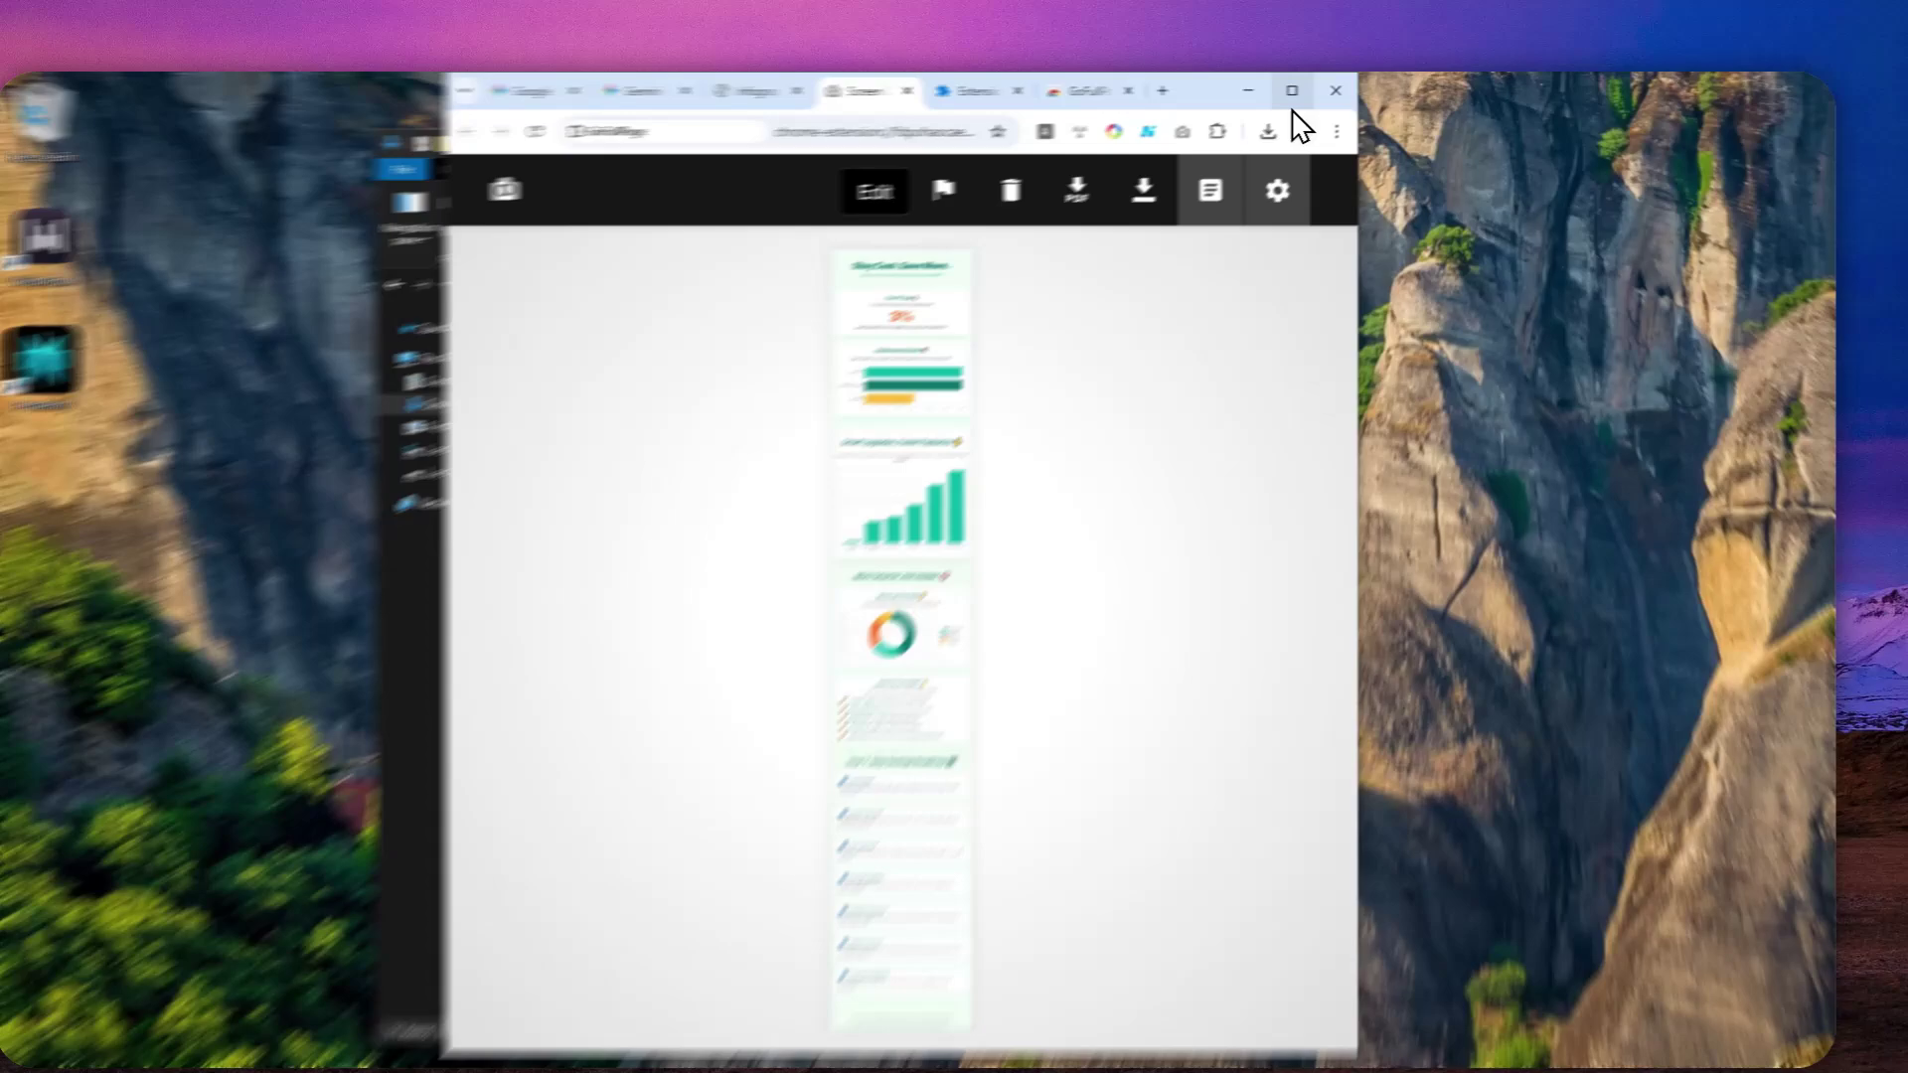
click(1304, 90)
click(957, 491)
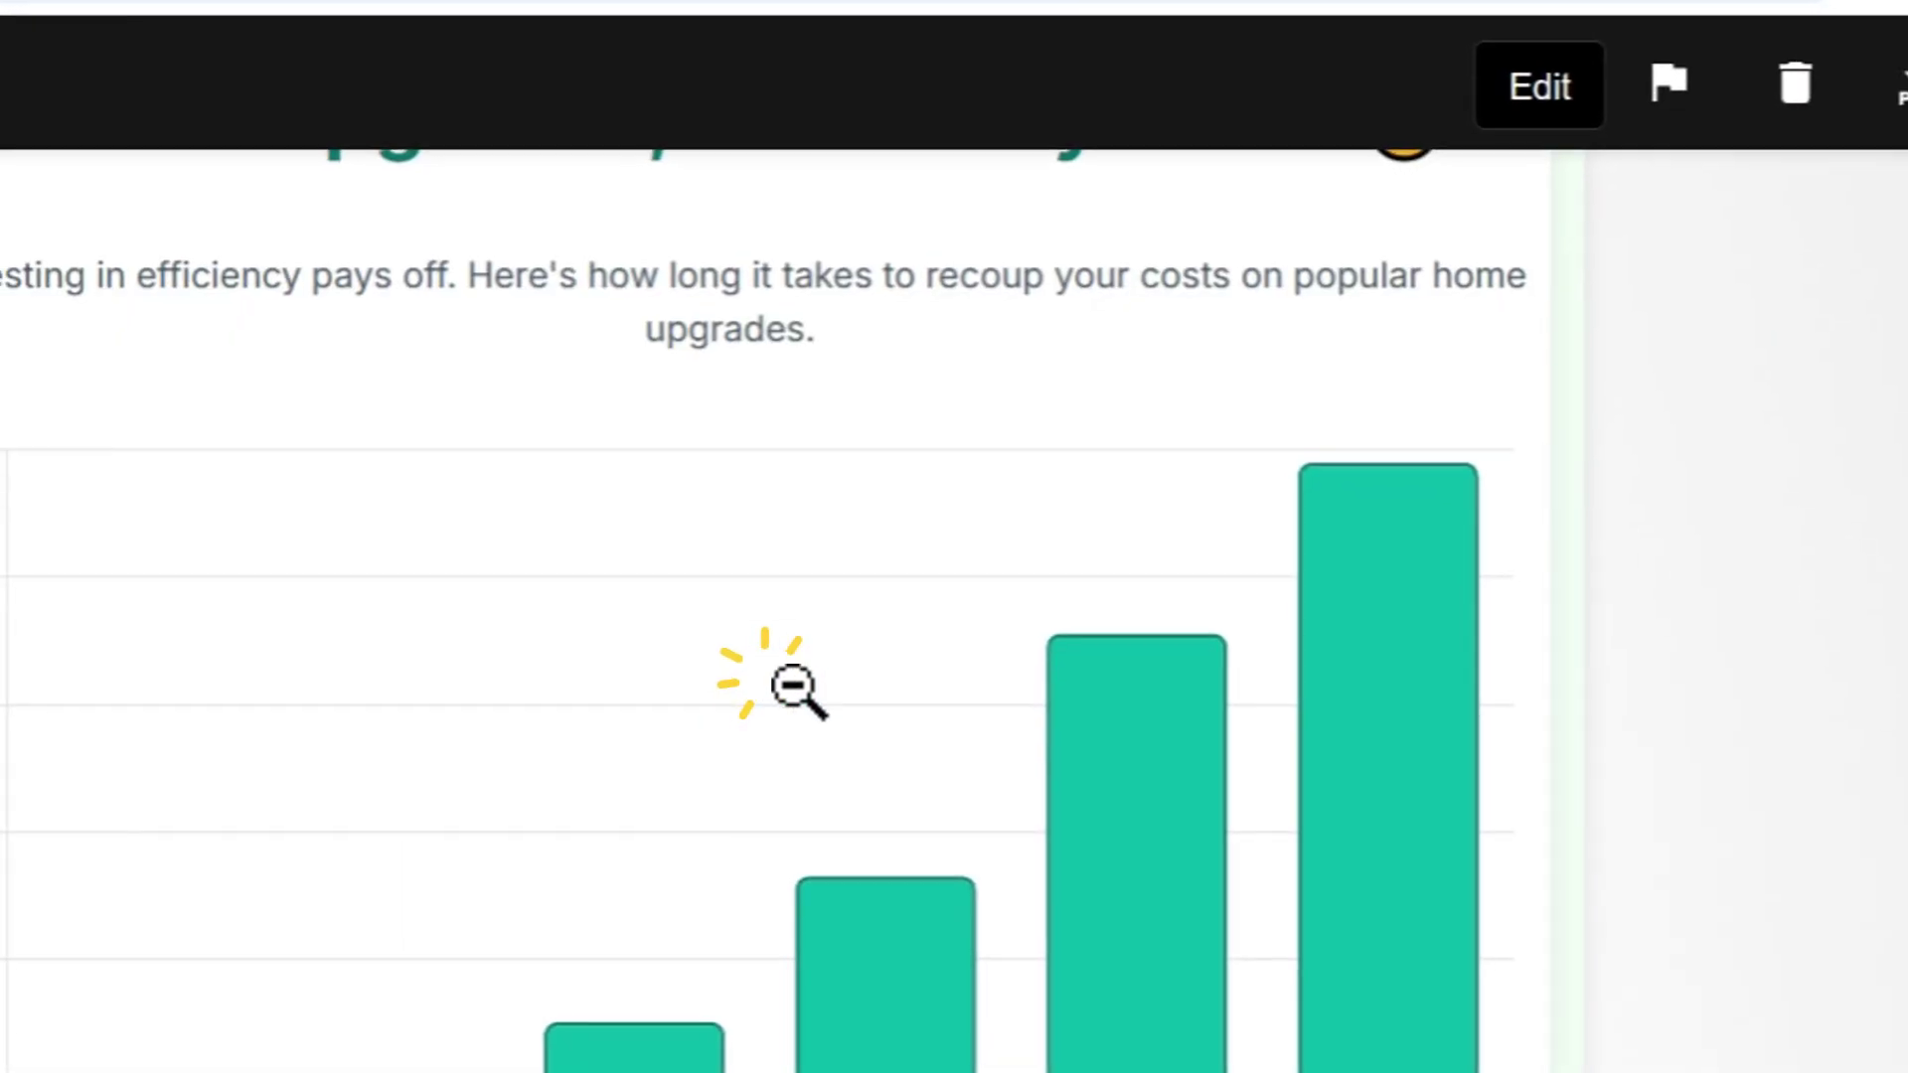
scroll(856, 689, up, 20)
click(881, 641)
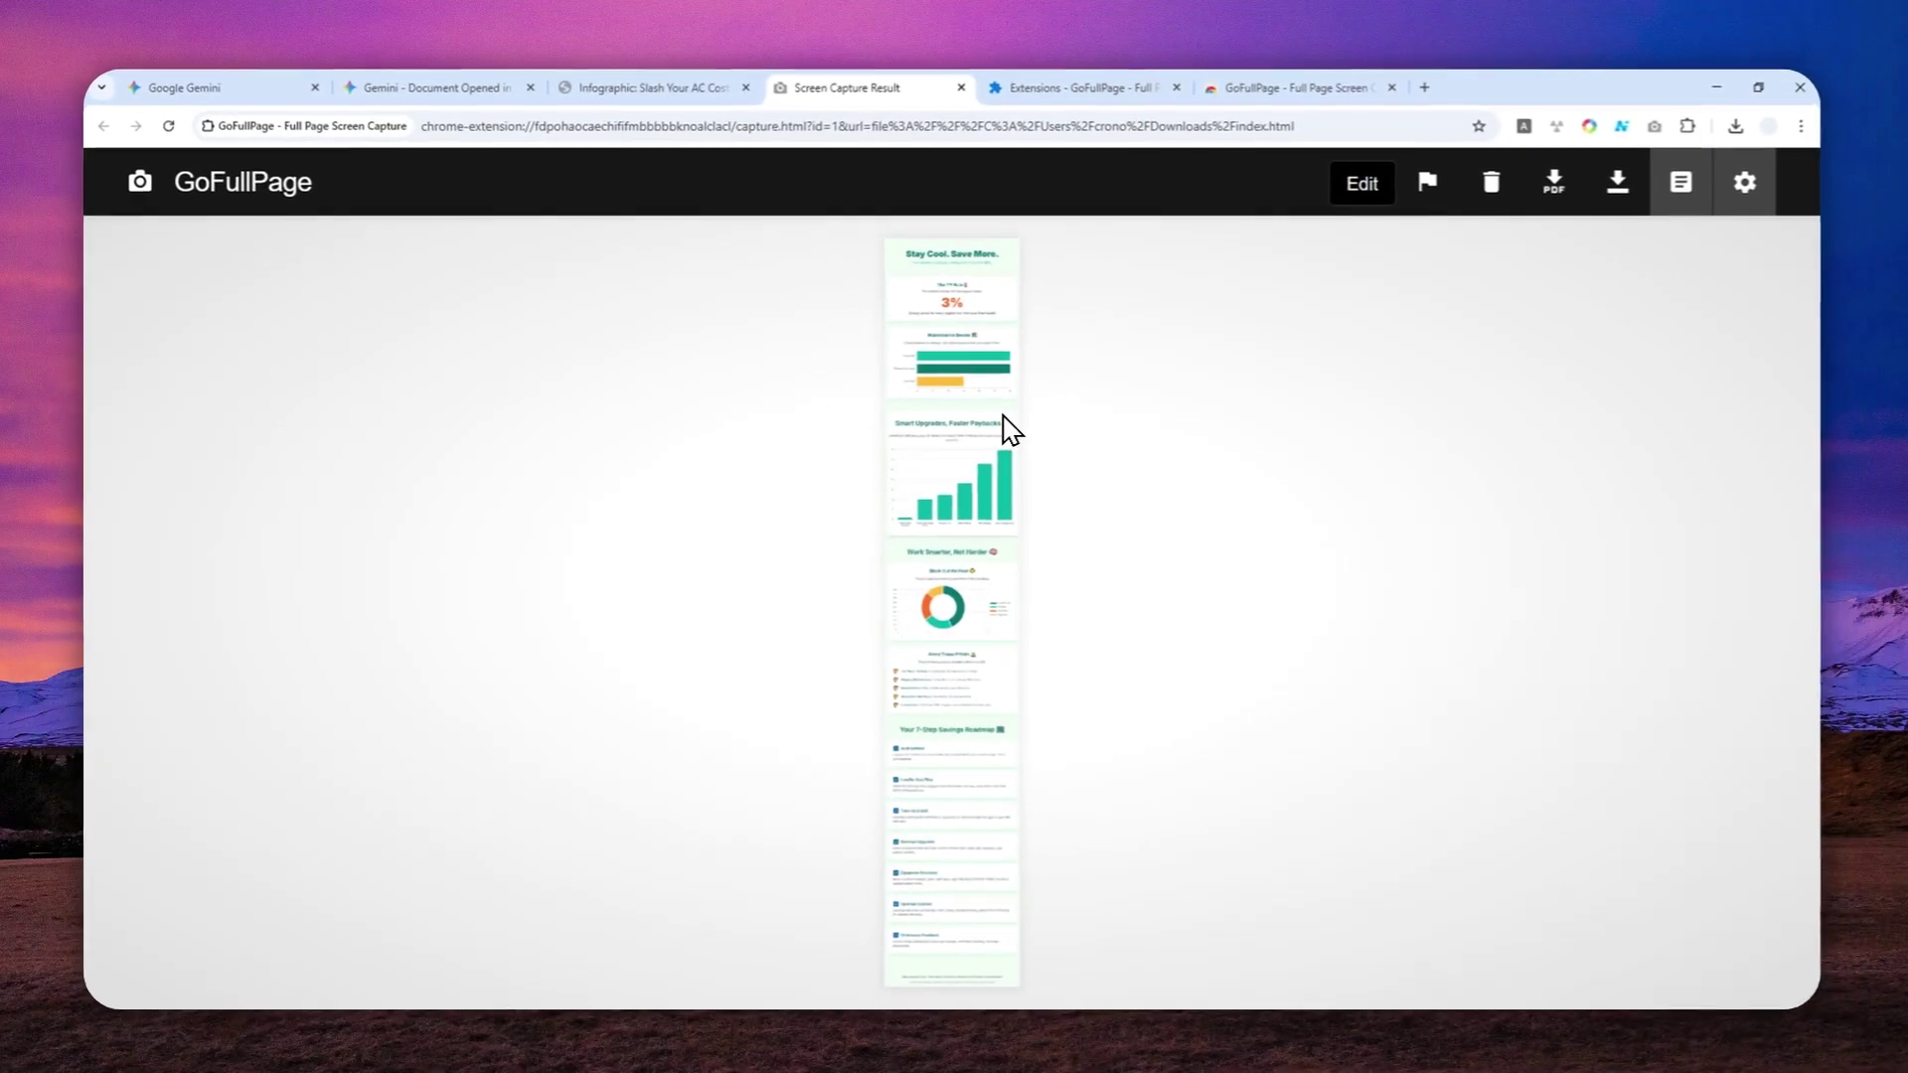
click(1613, 199)
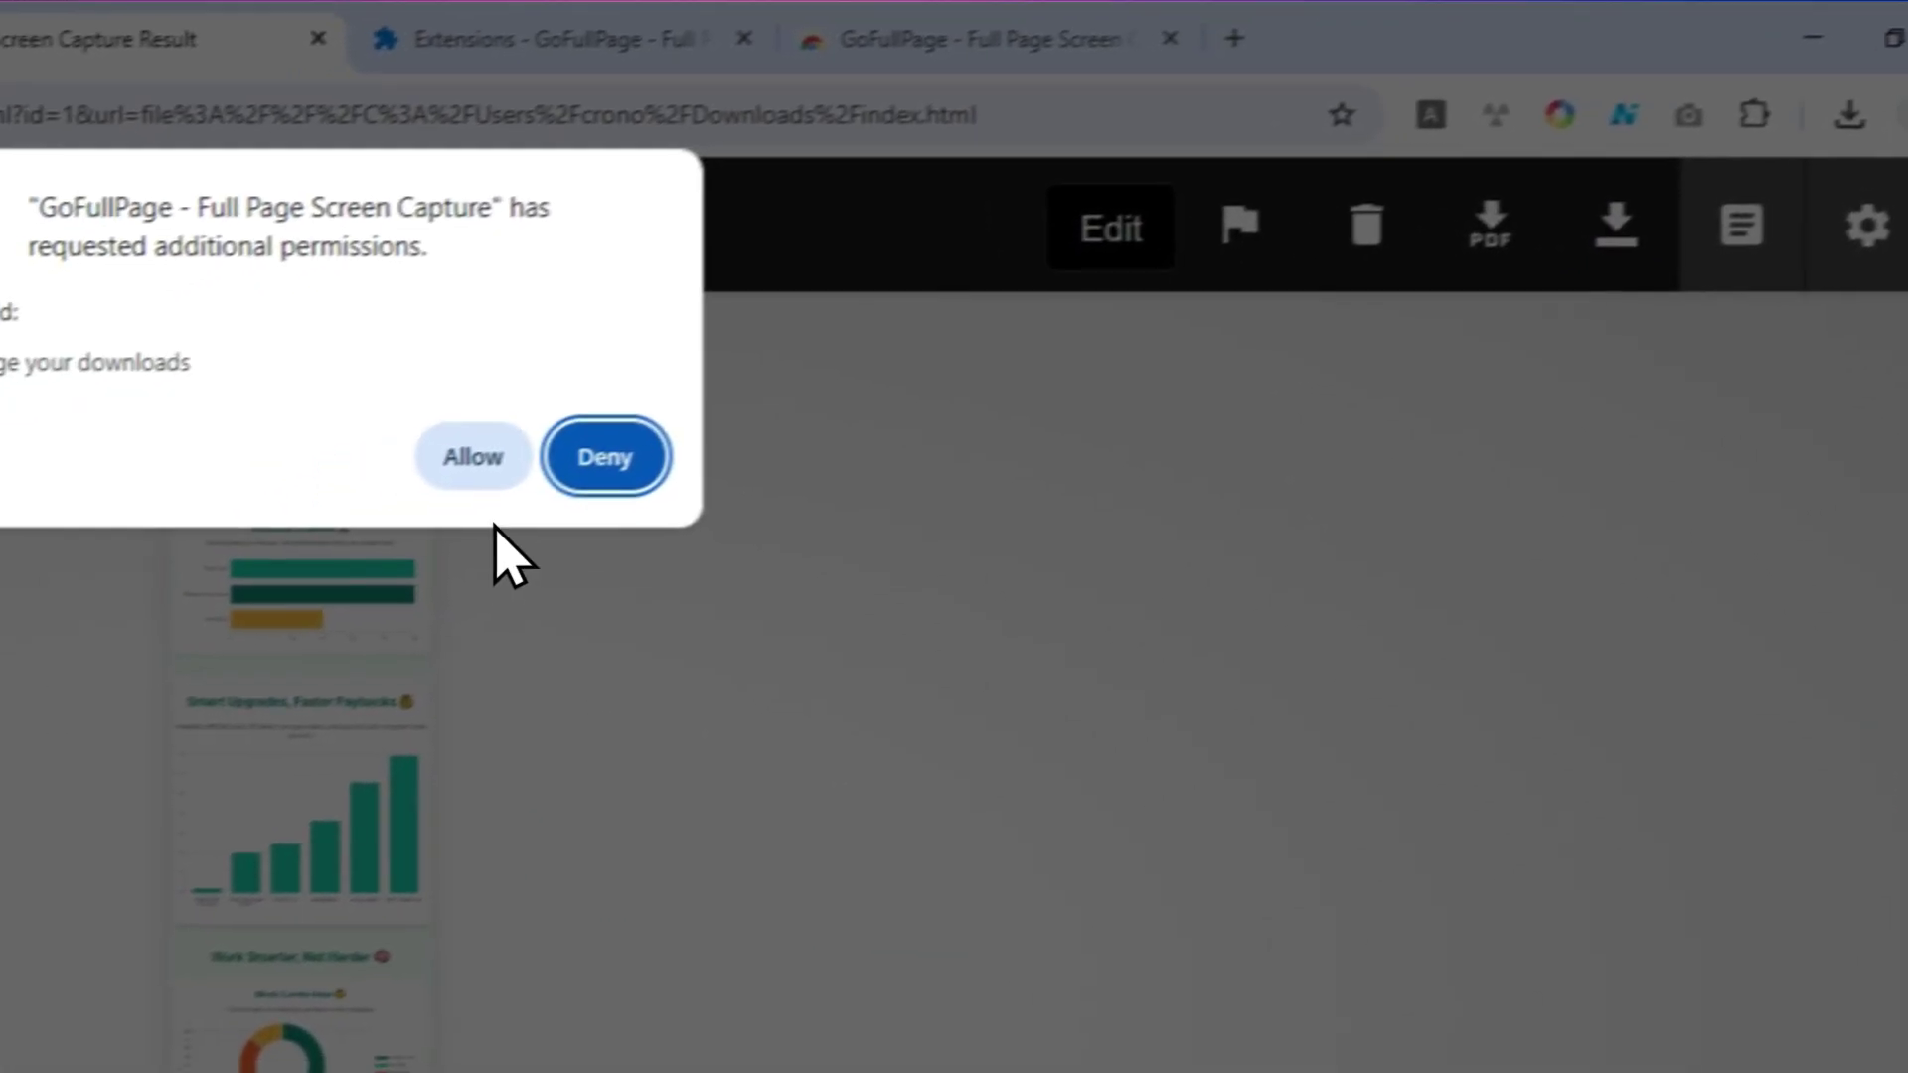
click(467, 457)
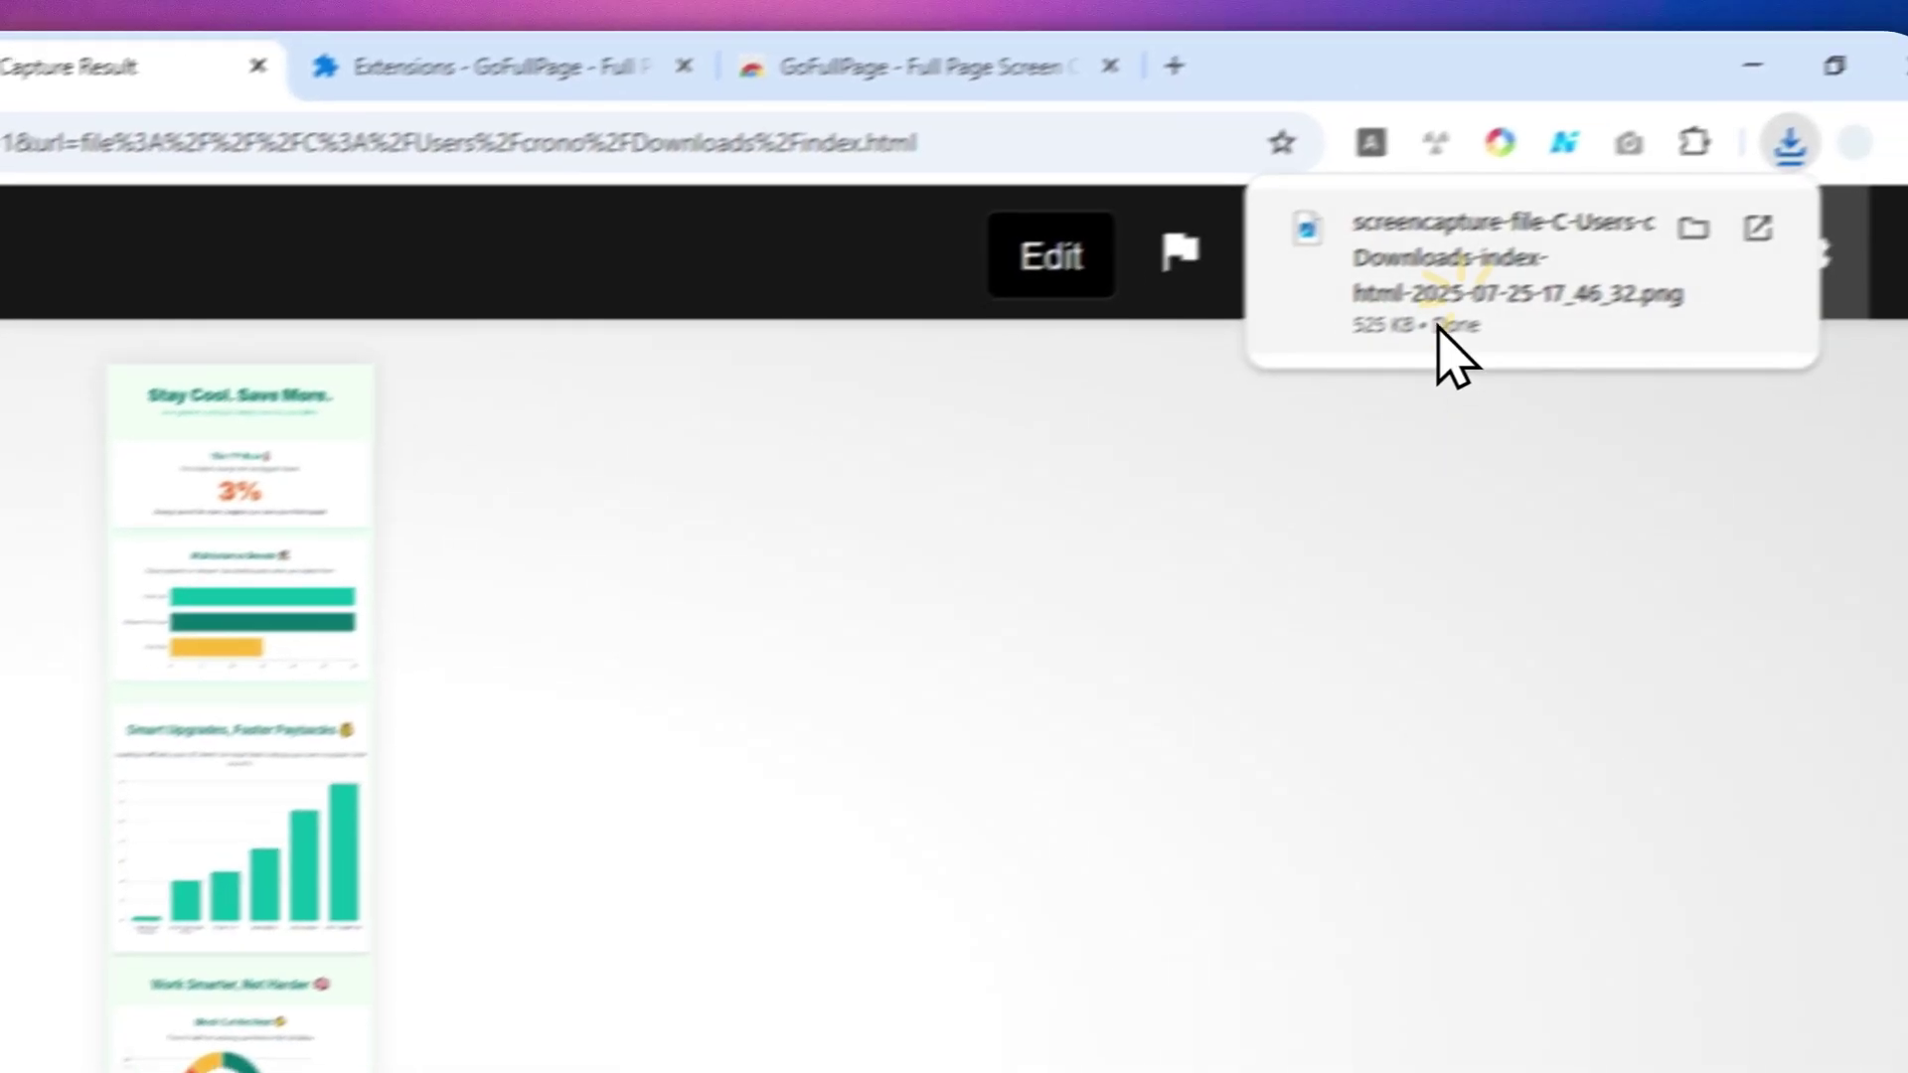
Open the downloaded PNG in a new tab, compare it with Gemini's Canvas preview, and zoom-check it
drag(1578, 261, 1305, 37)
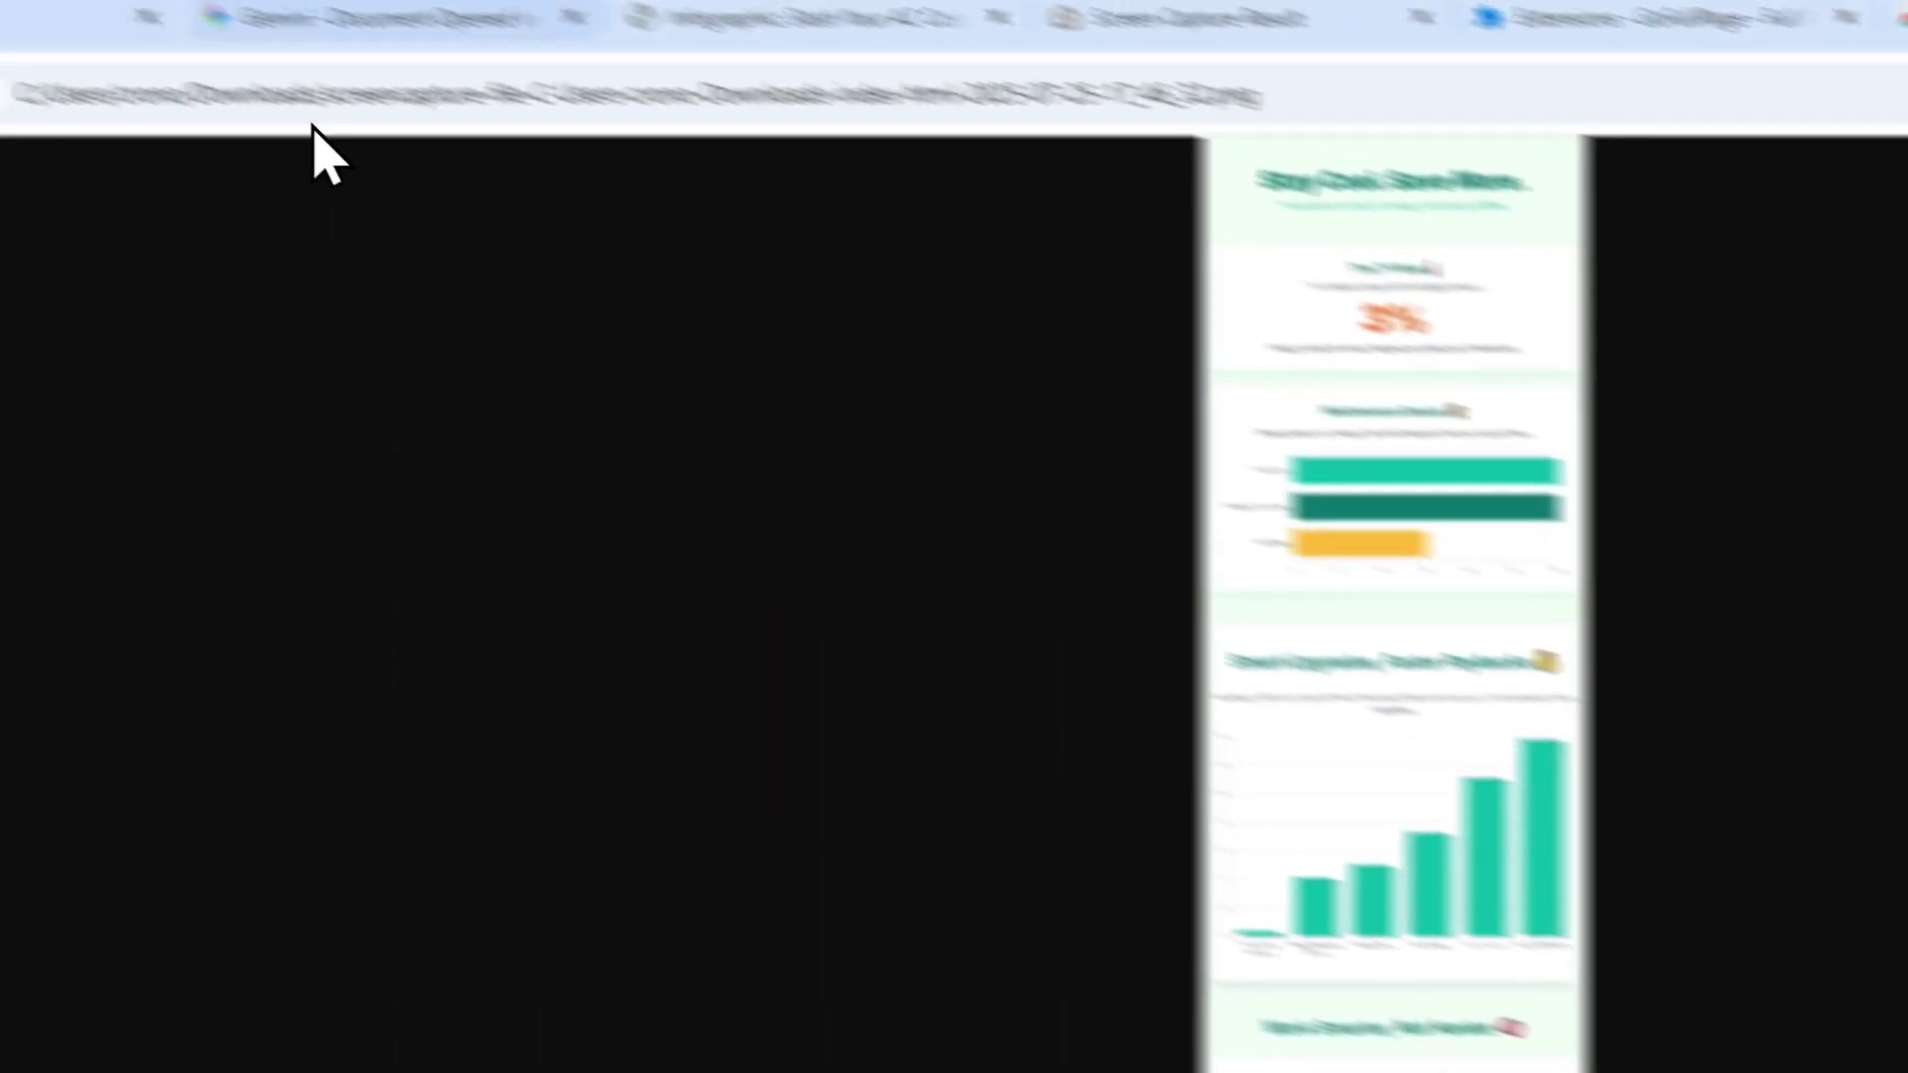
click(371, 76)
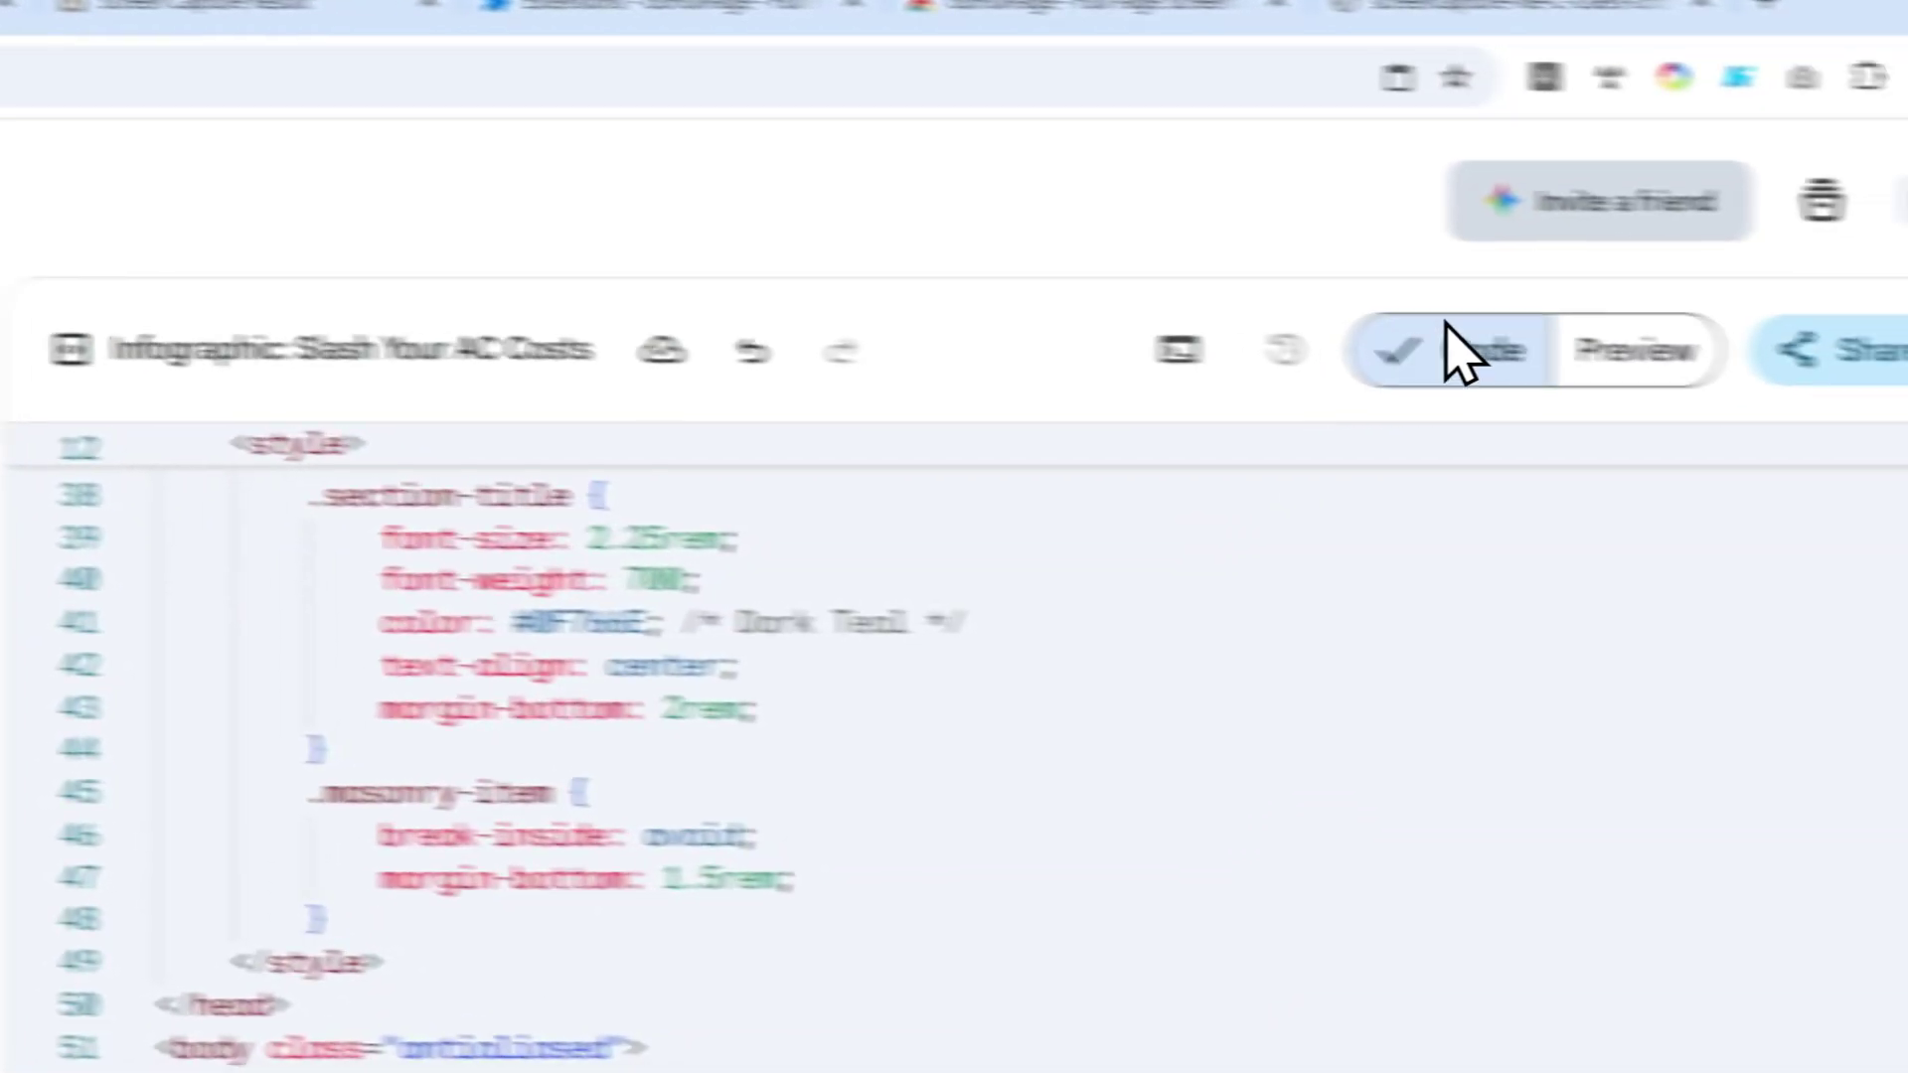
click(1627, 349)
scroll(1269, 853, down, 10)
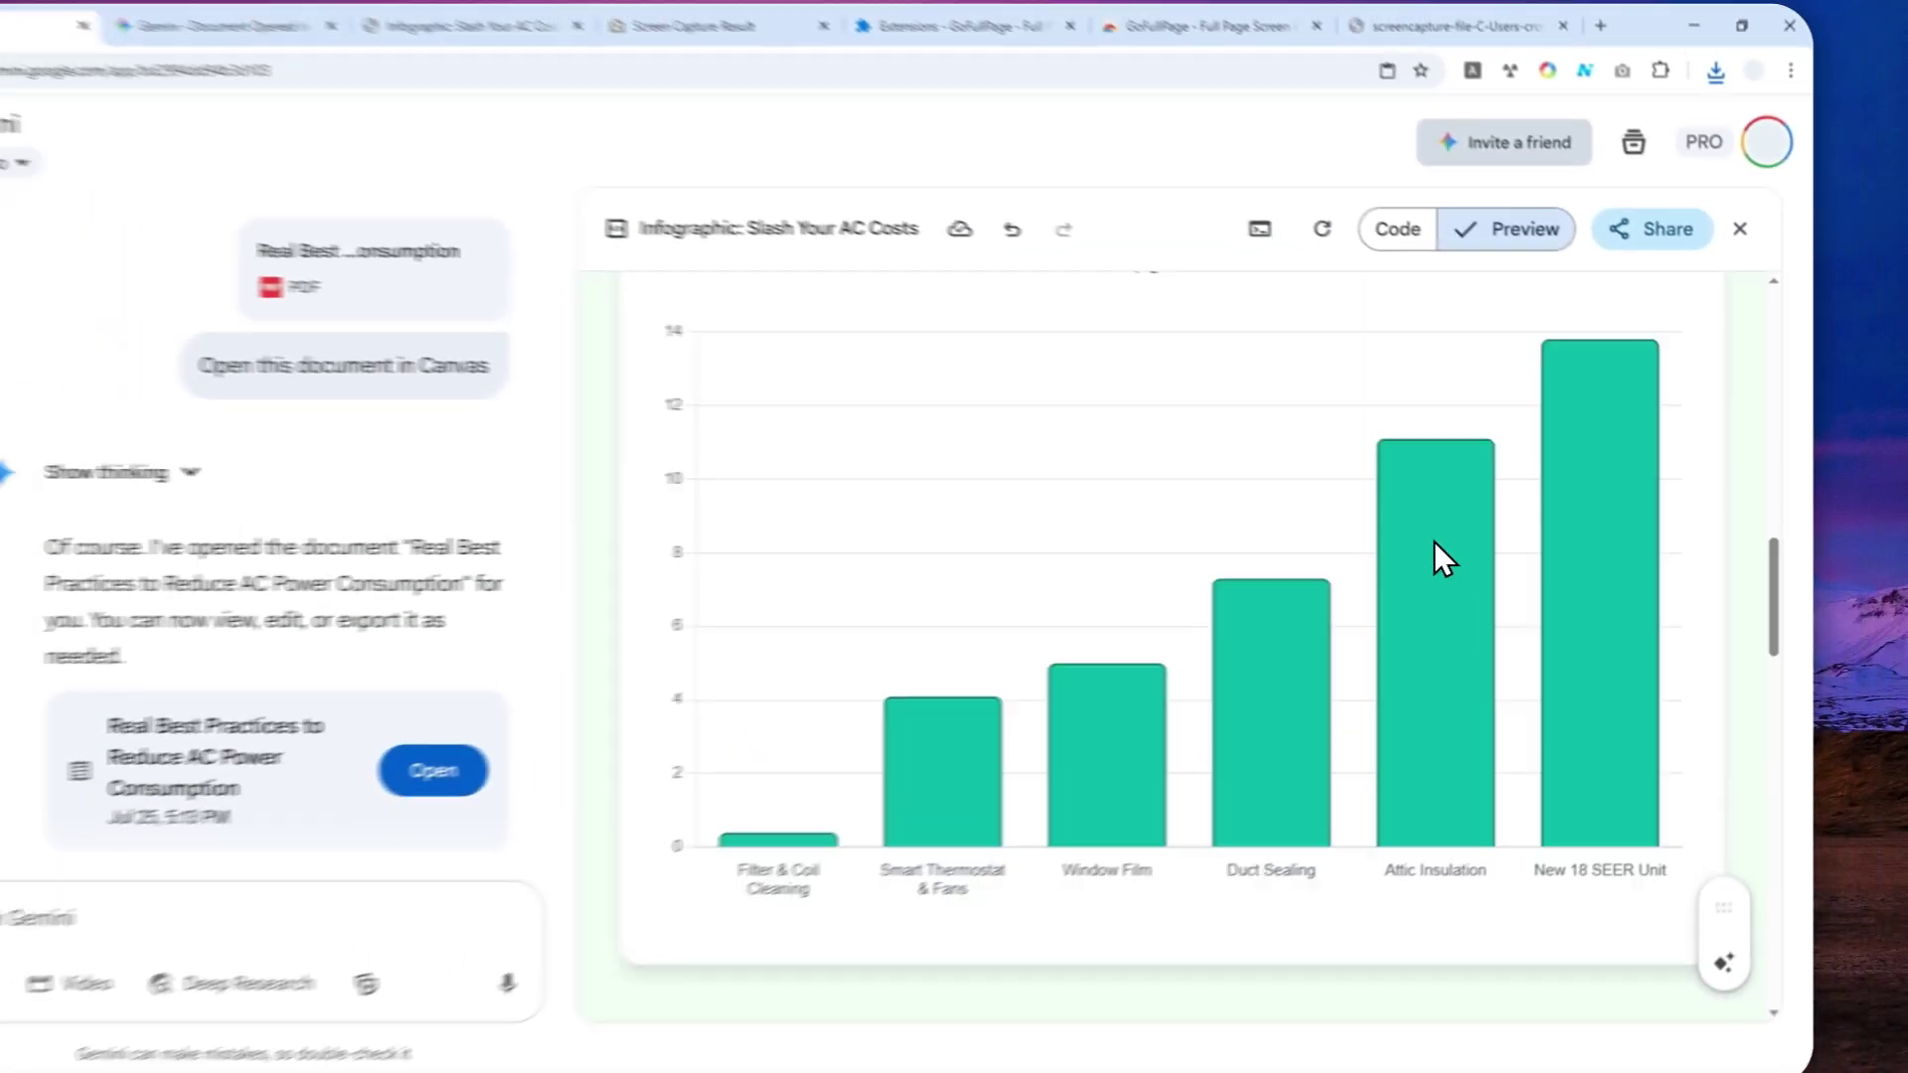
scroll(1261, 801, up, 6)
scroll(1481, 499, up, 6)
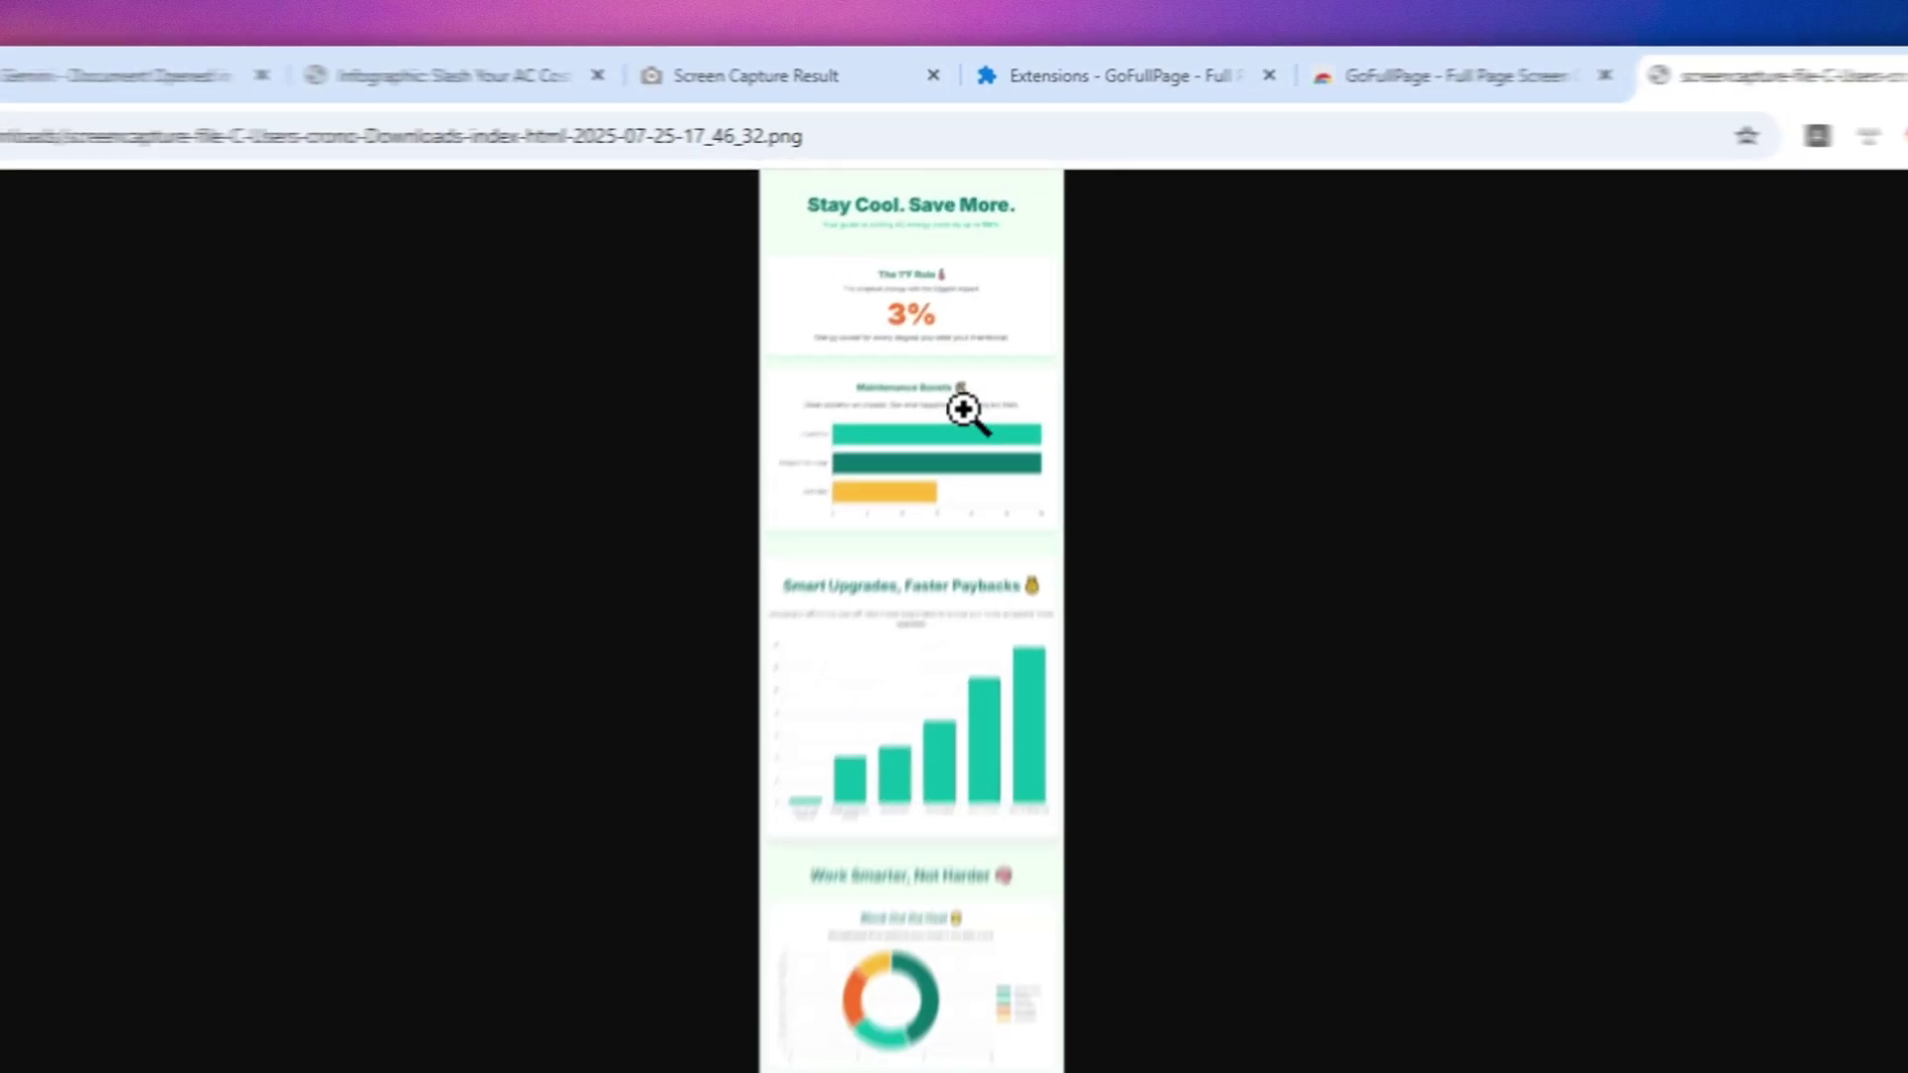
click(984, 303)
click(1007, 349)
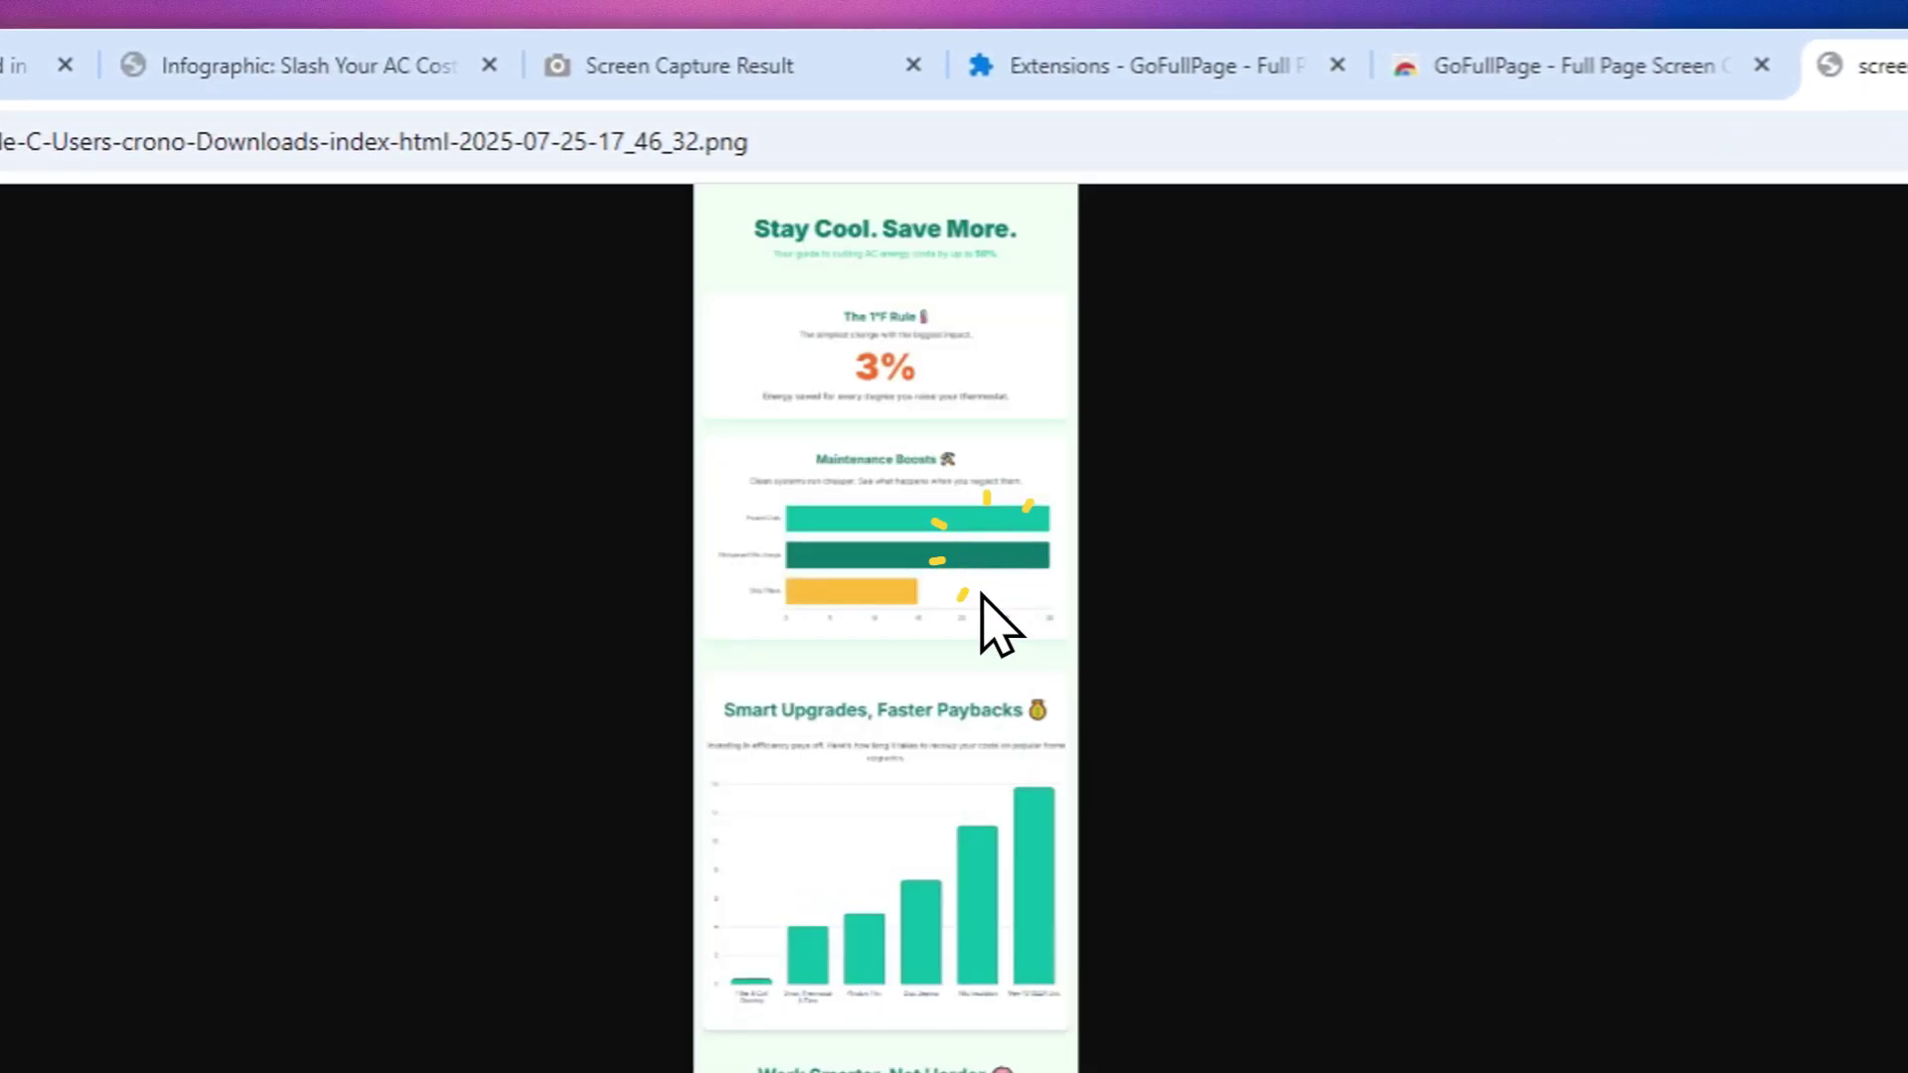